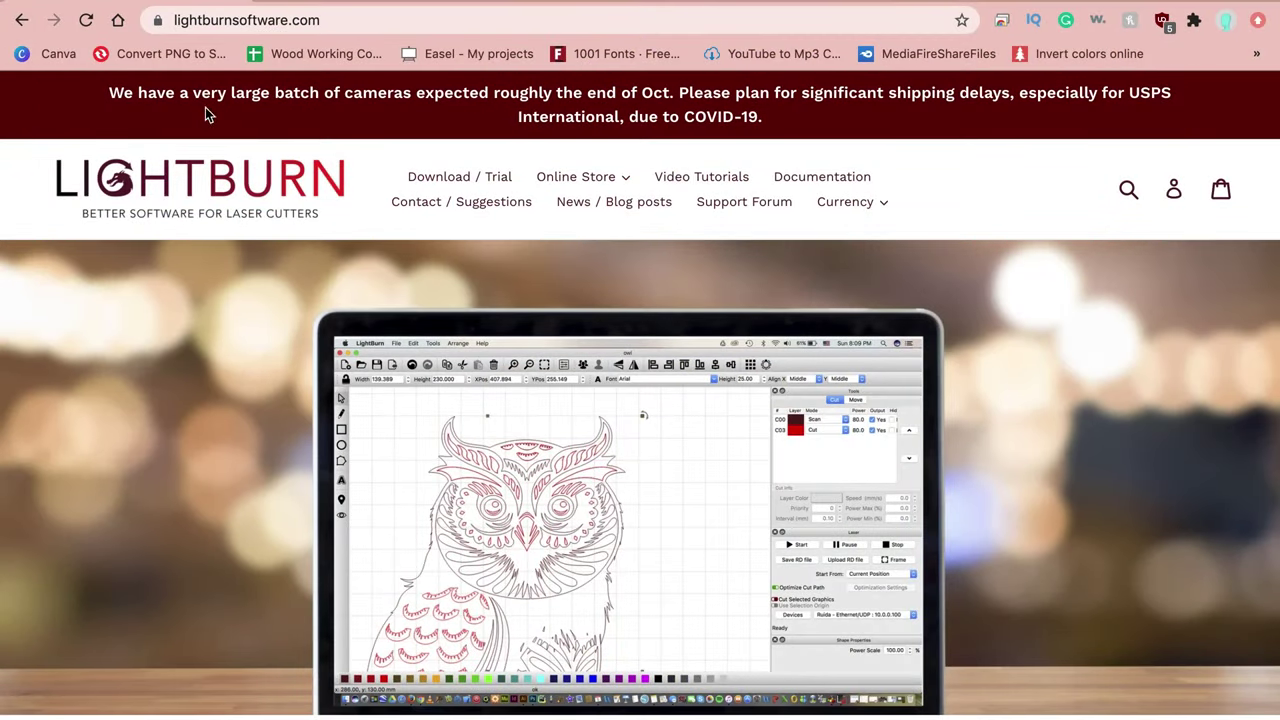
Step: Go to LightBurn's Download / Trial page in Chrome
{"action": "left_click_drag", "start_coordinate": [352, 20], "coordinate": [163, 16]}
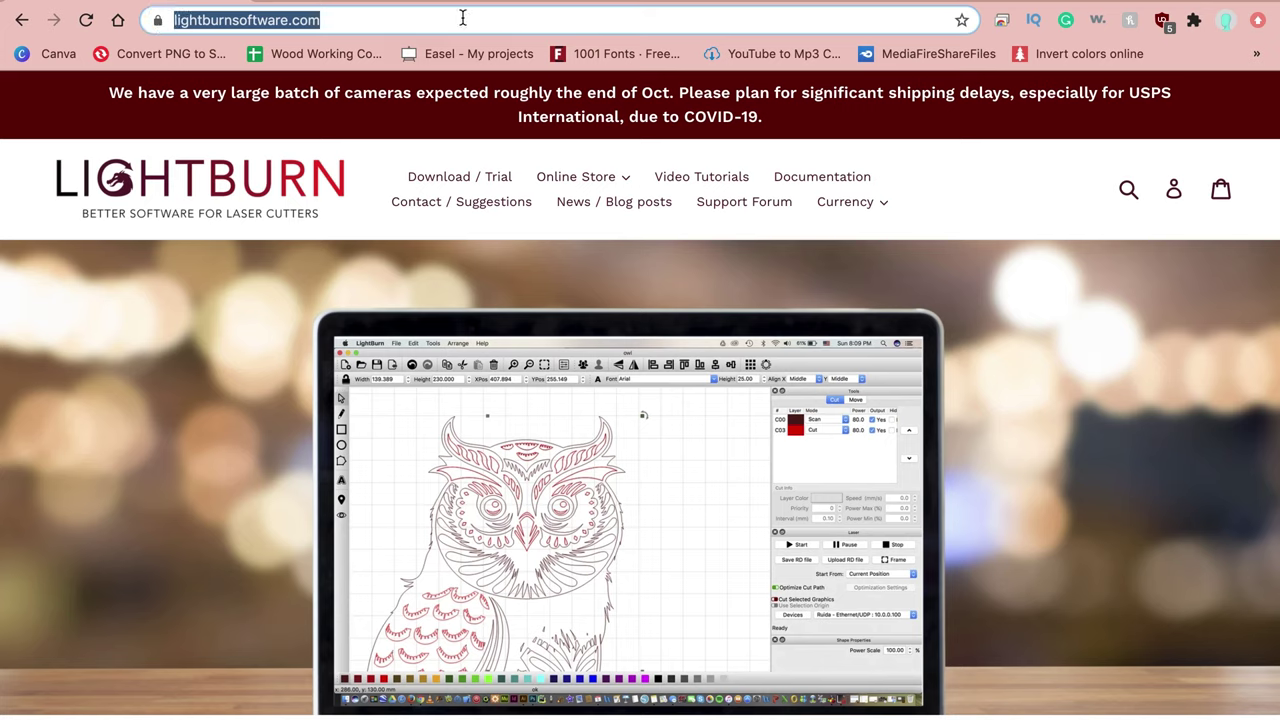
{"action": "left_click", "coordinate": [470, 178]}
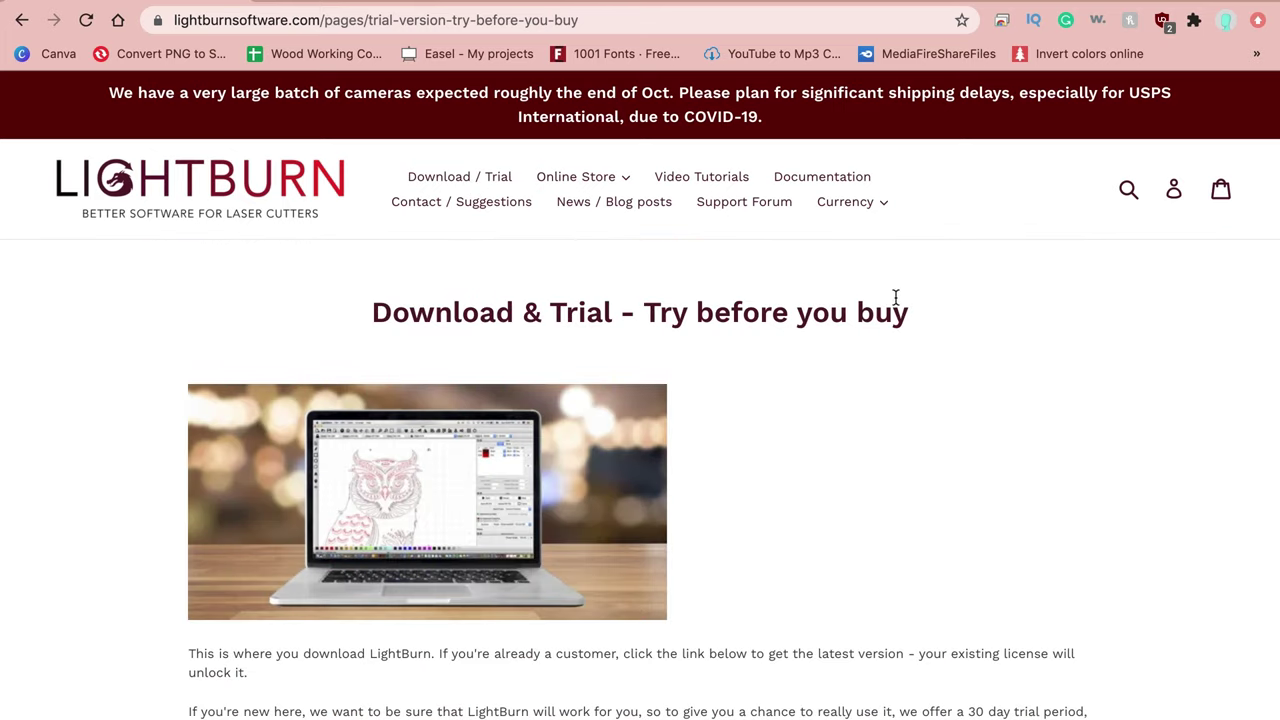
{"action": "left_click_drag", "start_coordinate": [912, 310], "coordinate": [640, 309]}
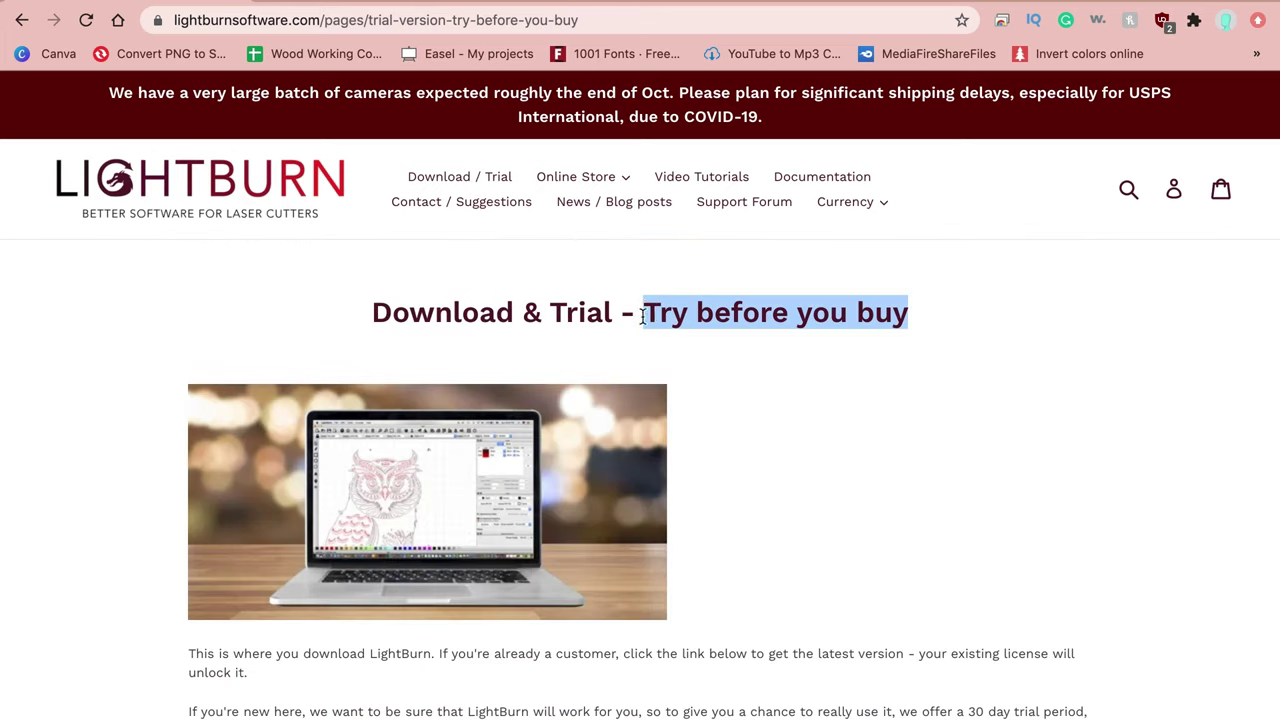
{"action": "left_click", "coordinate": [771, 461]}
Step: Follow the 'find prices here' link to the store listing the $40, $80 and $40 licenses
{"action": "scroll", "coordinate": [771, 461], "scroll_direction": "down", "scroll_amount": 5}
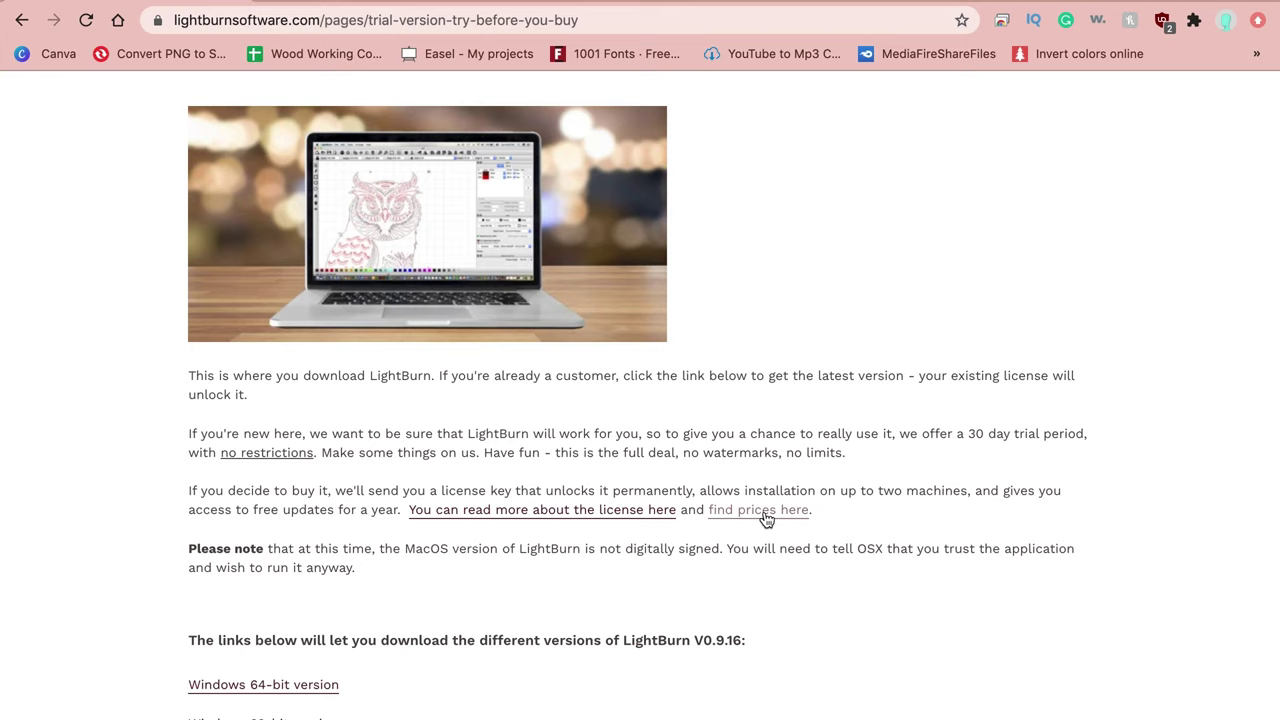
{"action": "left_click_drag", "start_coordinate": [848, 526], "coordinate": [708, 510]}
{"action": "left_click", "coordinate": [838, 549]}
{"action": "left_click", "coordinate": [778, 512]}
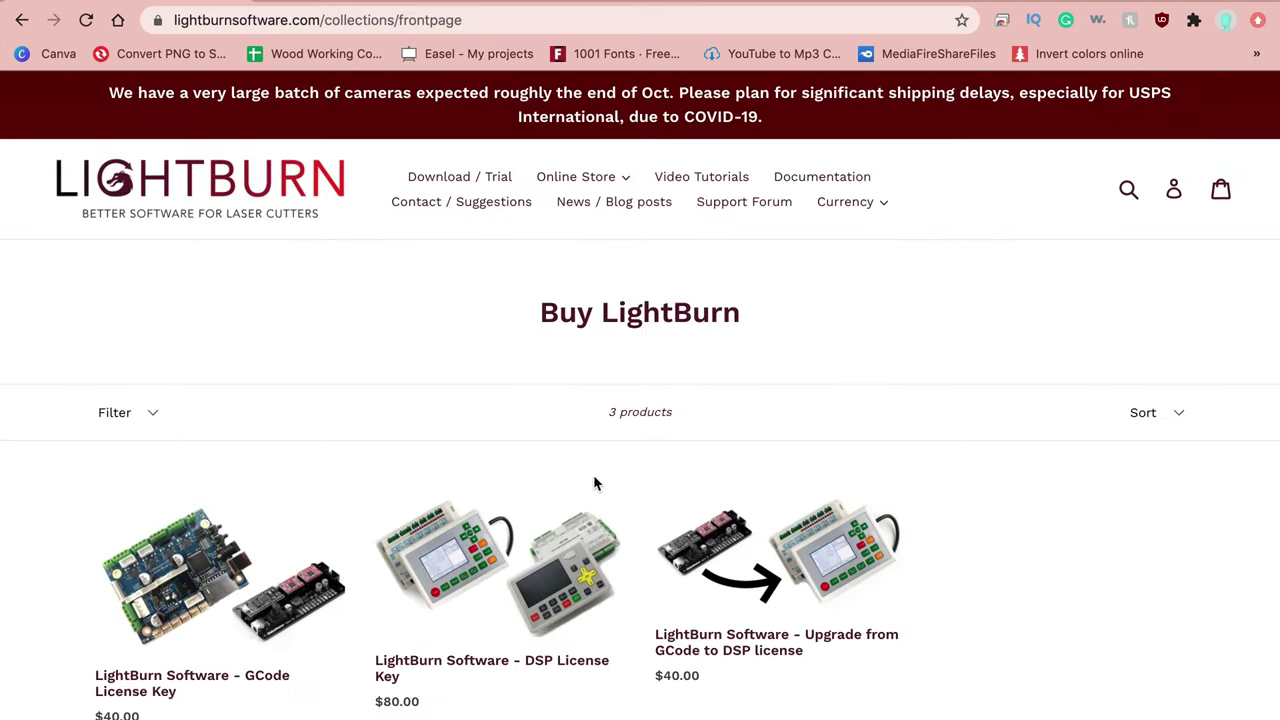
Step: View the $40.00 GCode License Key product page and its product images
{"action": "scroll", "coordinate": [594, 480], "scroll_direction": "down", "scroll_amount": 3}
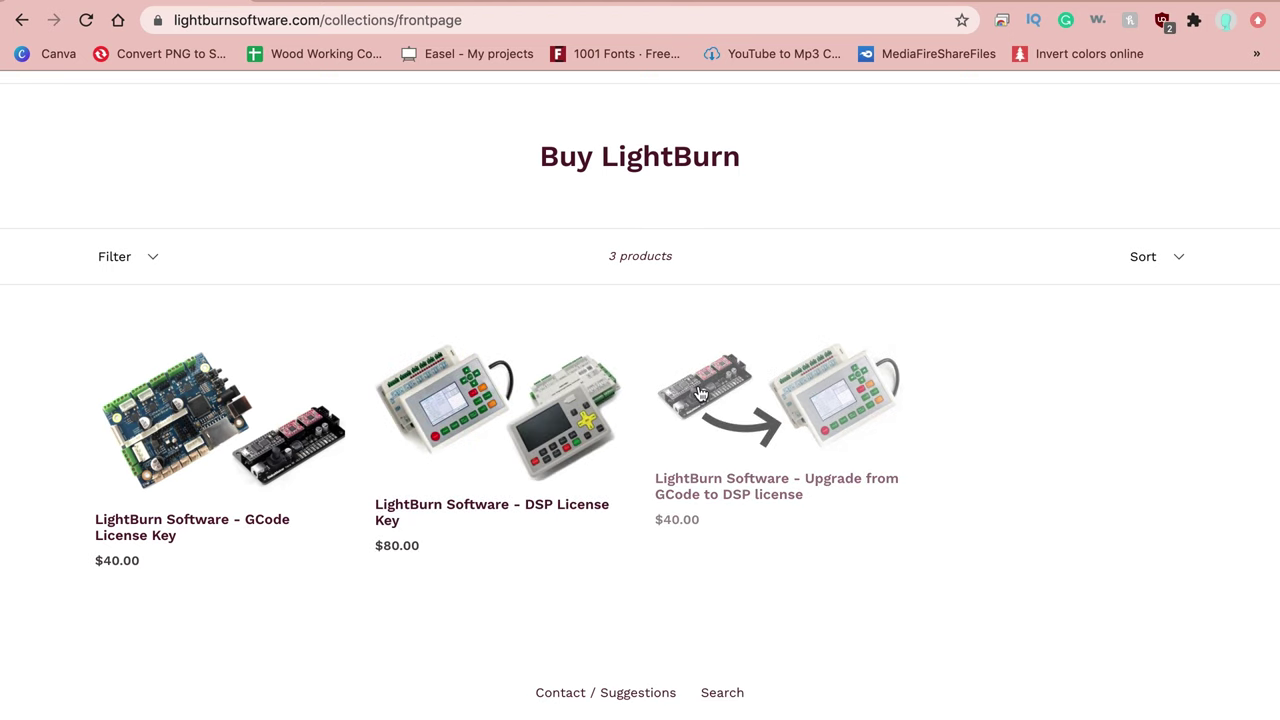
{"action": "left_click", "coordinate": [201, 437]}
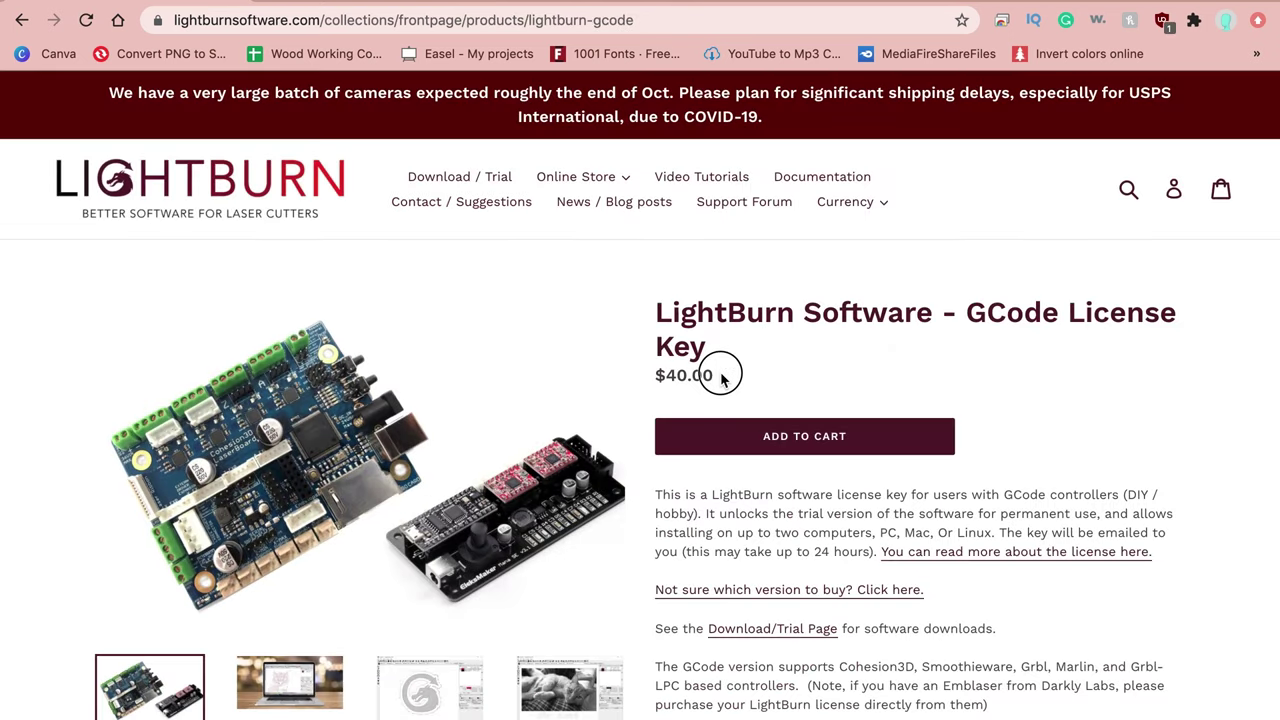
{"action": "left_click_drag", "start_coordinate": [724, 375], "coordinate": [655, 373]}
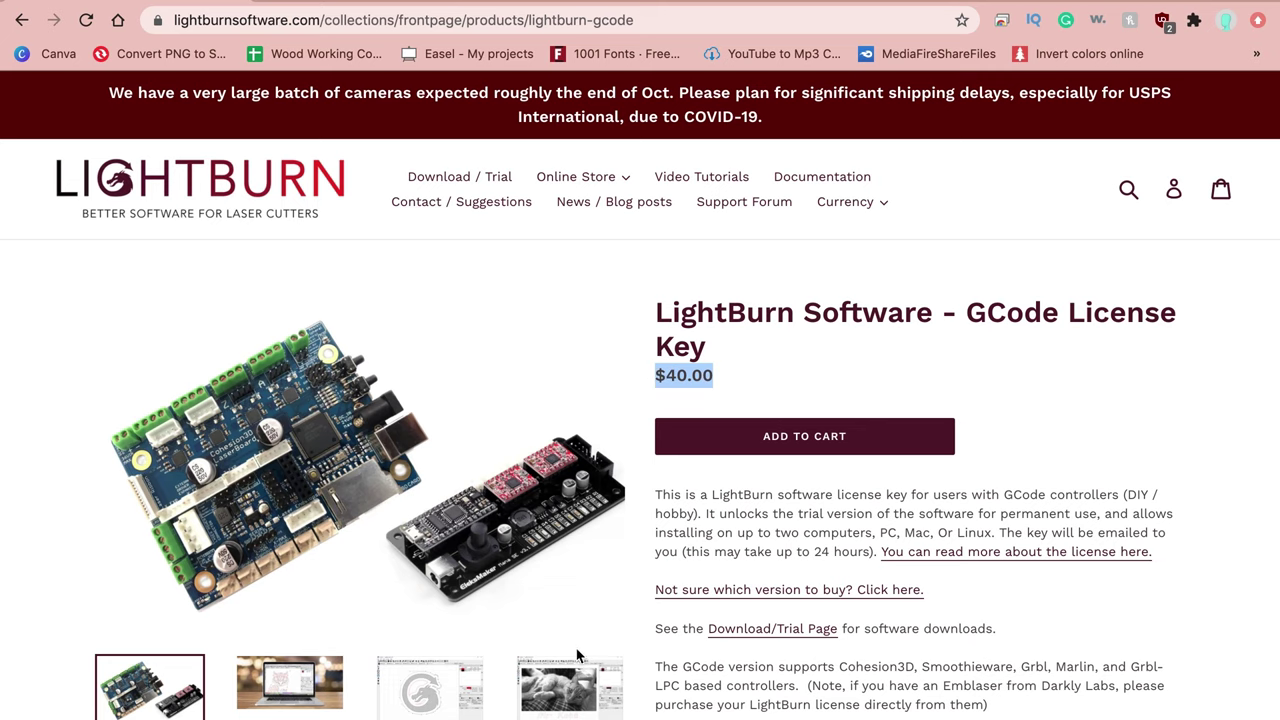
{"action": "left_click", "coordinate": [428, 700]}
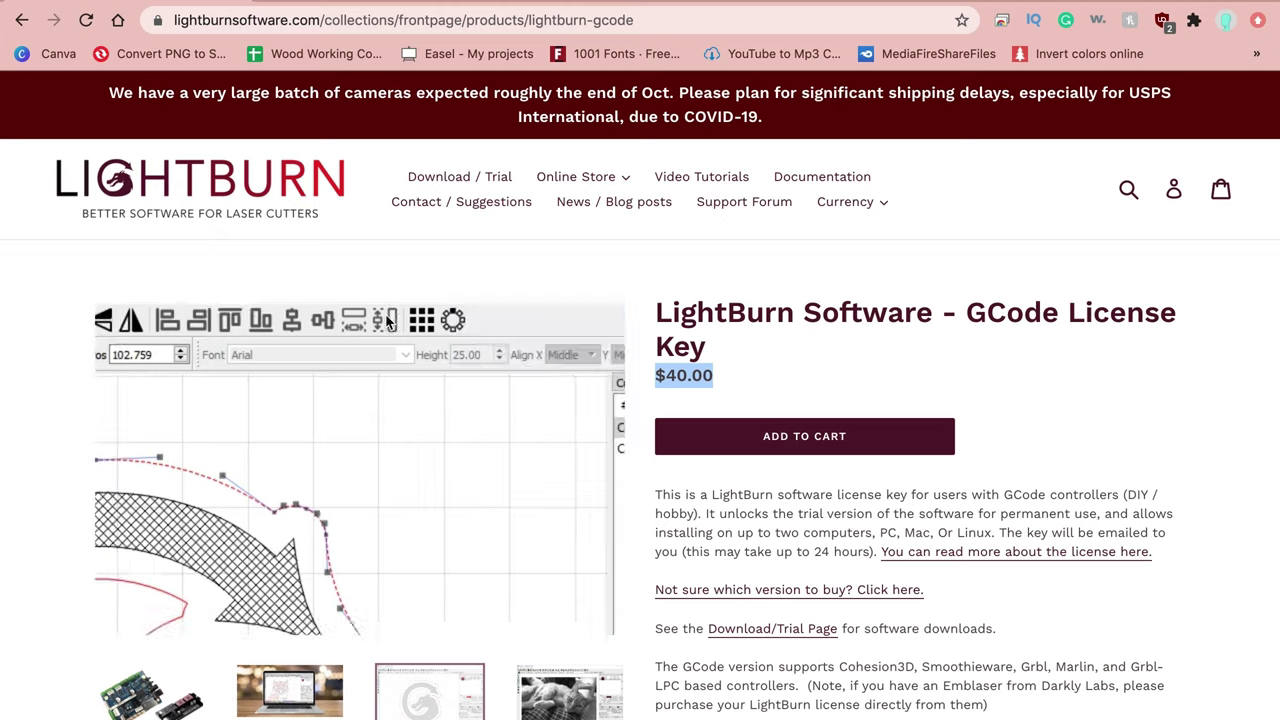
Step: Go back to the Download & Trial page's V0.9.16 download links and exit full screen
{"action": "left_click", "coordinate": [14, 20]}
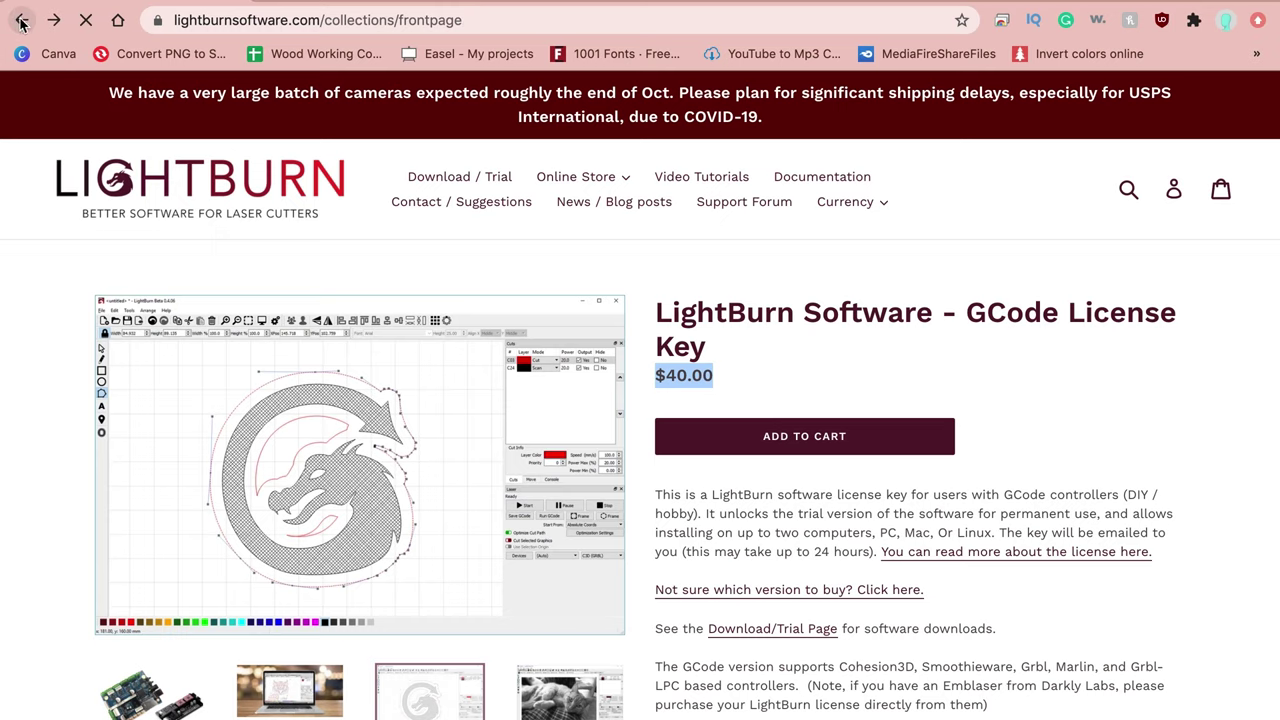
{"action": "left_click", "coordinate": [22, 22]}
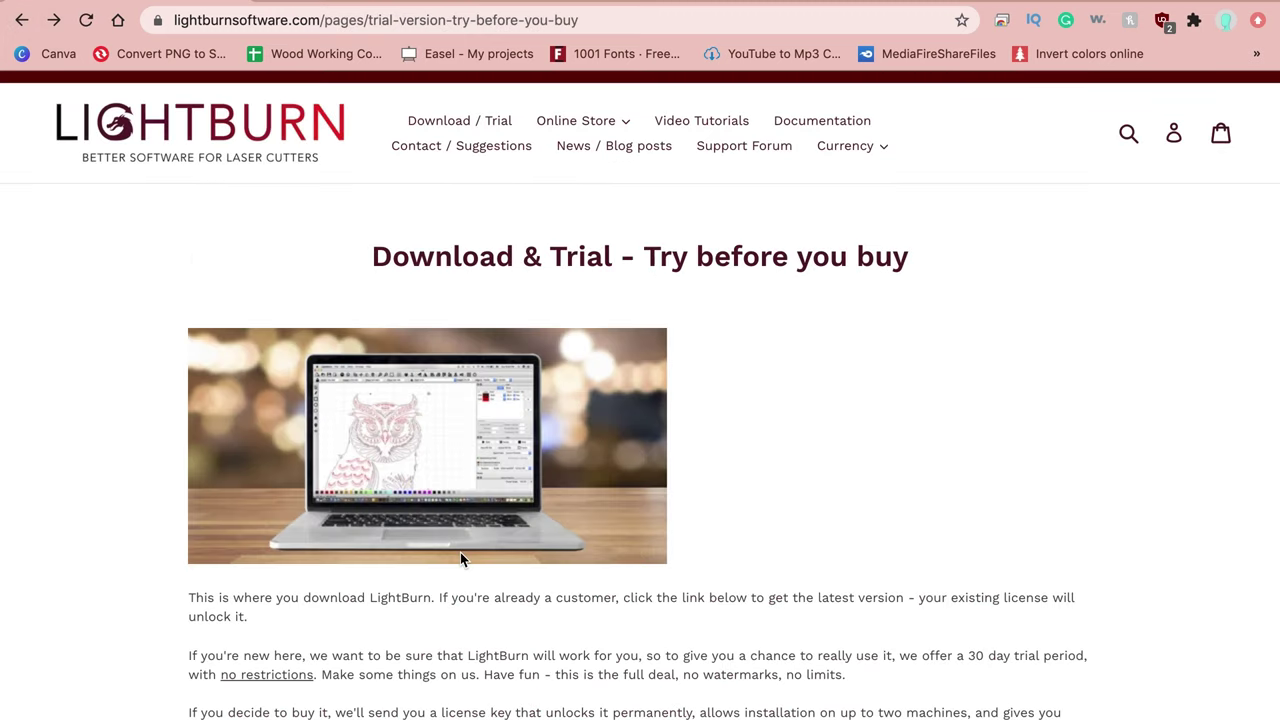
{"action": "scroll", "coordinate": [460, 558], "scroll_direction": "down", "scroll_amount": 5}
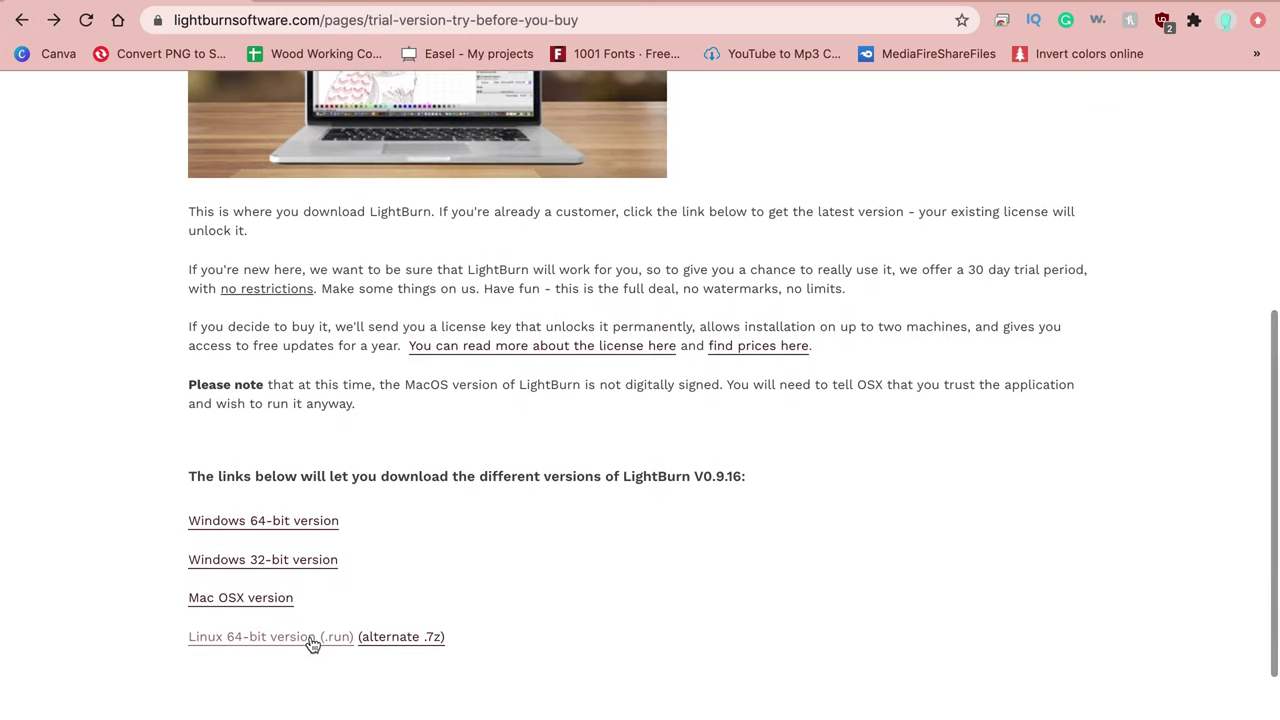
{"action": "left_click_drag", "start_coordinate": [486, 657], "coordinate": [173, 511]}
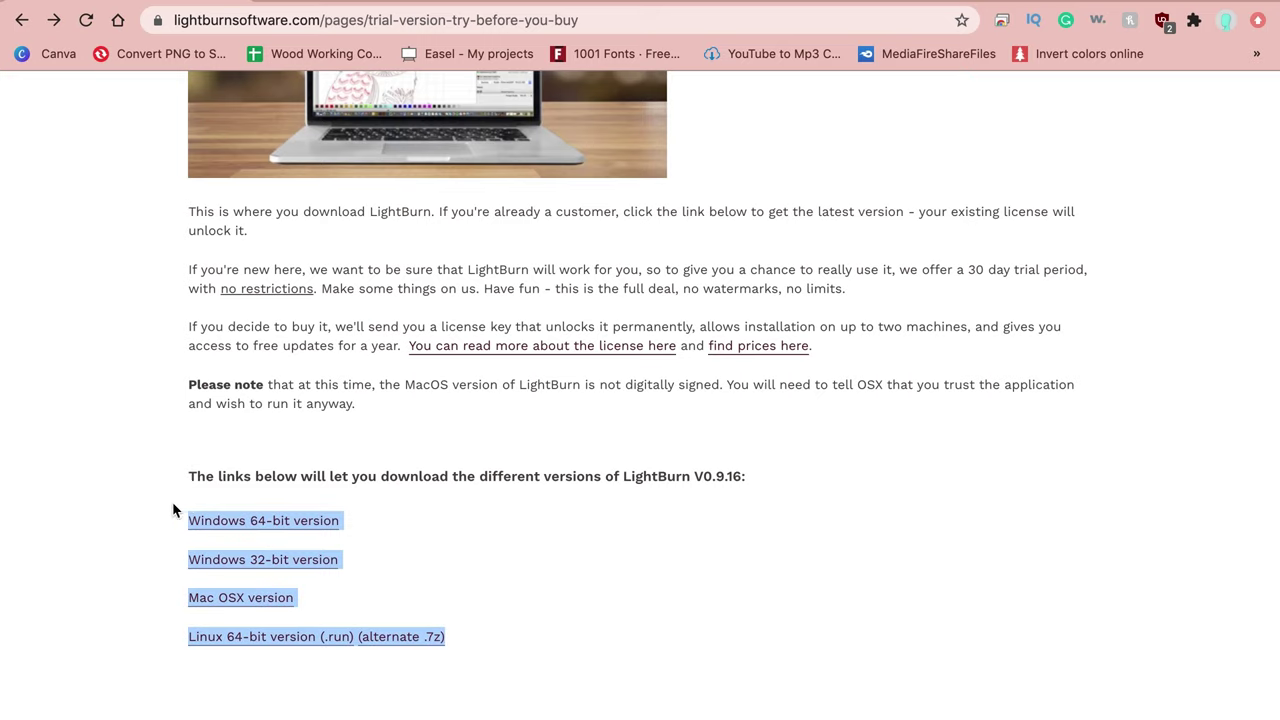
{"action": "left_click", "coordinate": [415, 548]}
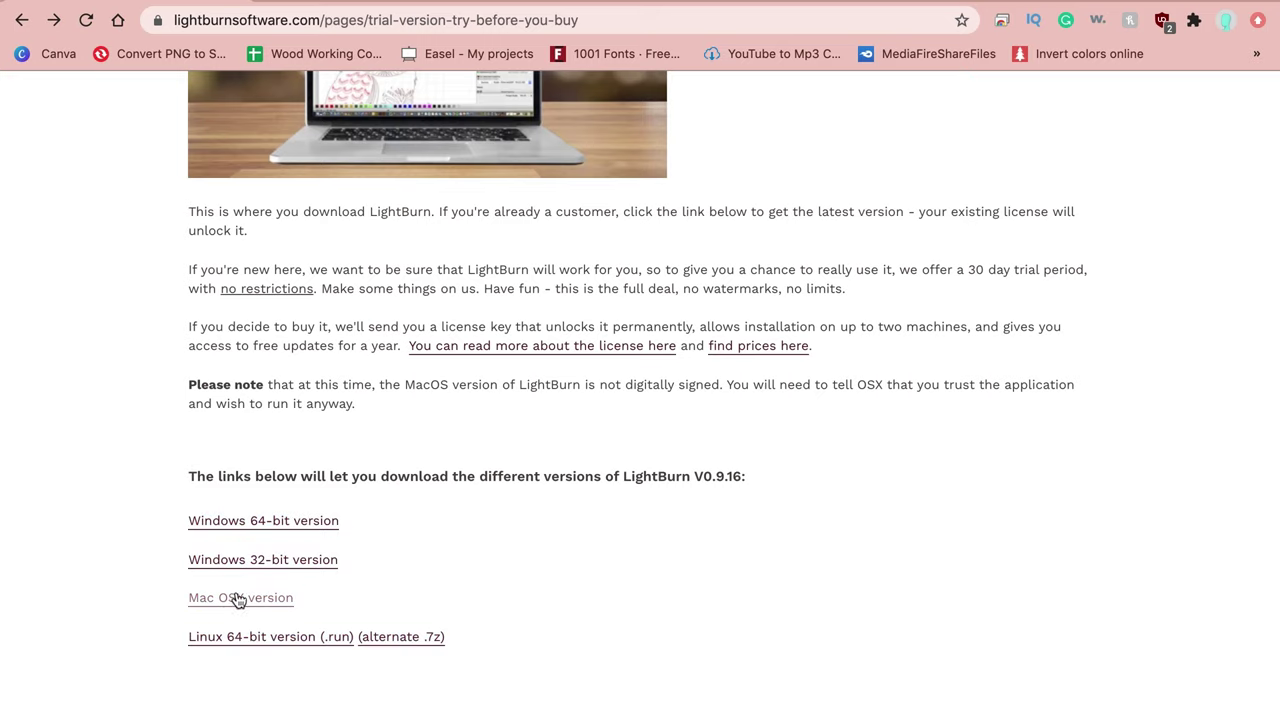
{"action": "mouse_move", "coordinate": [68, 2]}
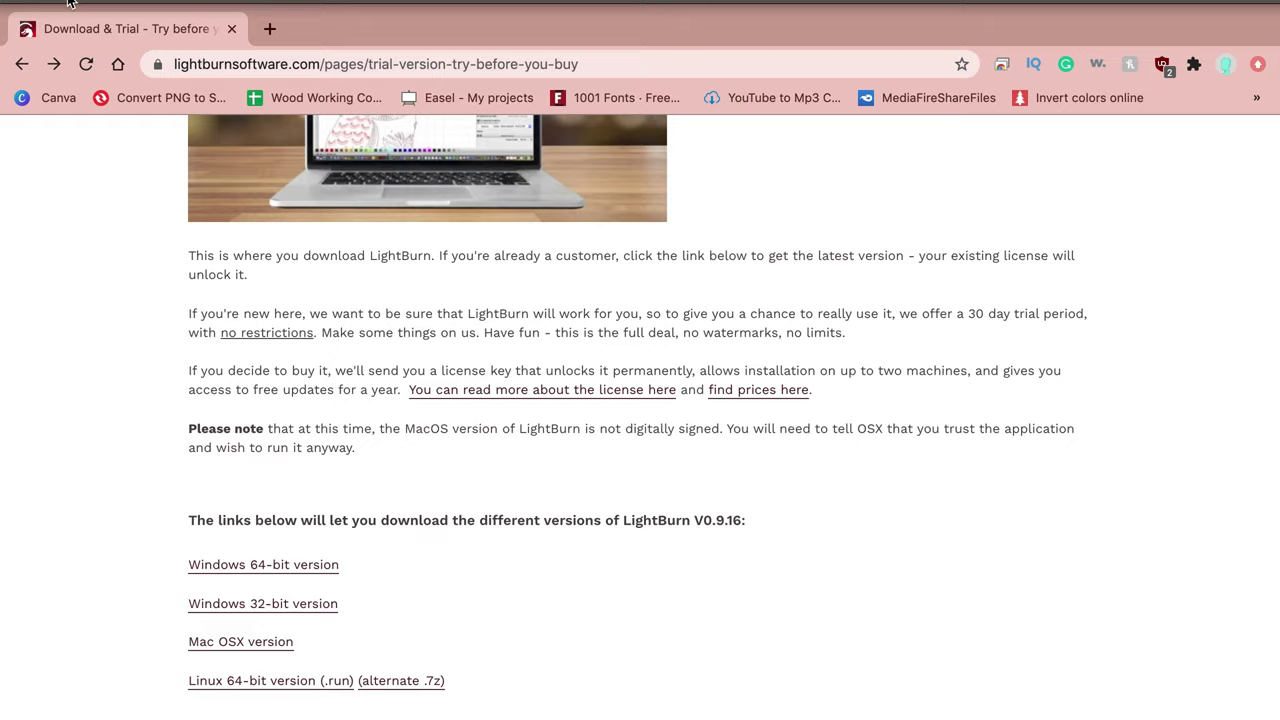
{"action": "key", "text": "ctrl+super+f"}
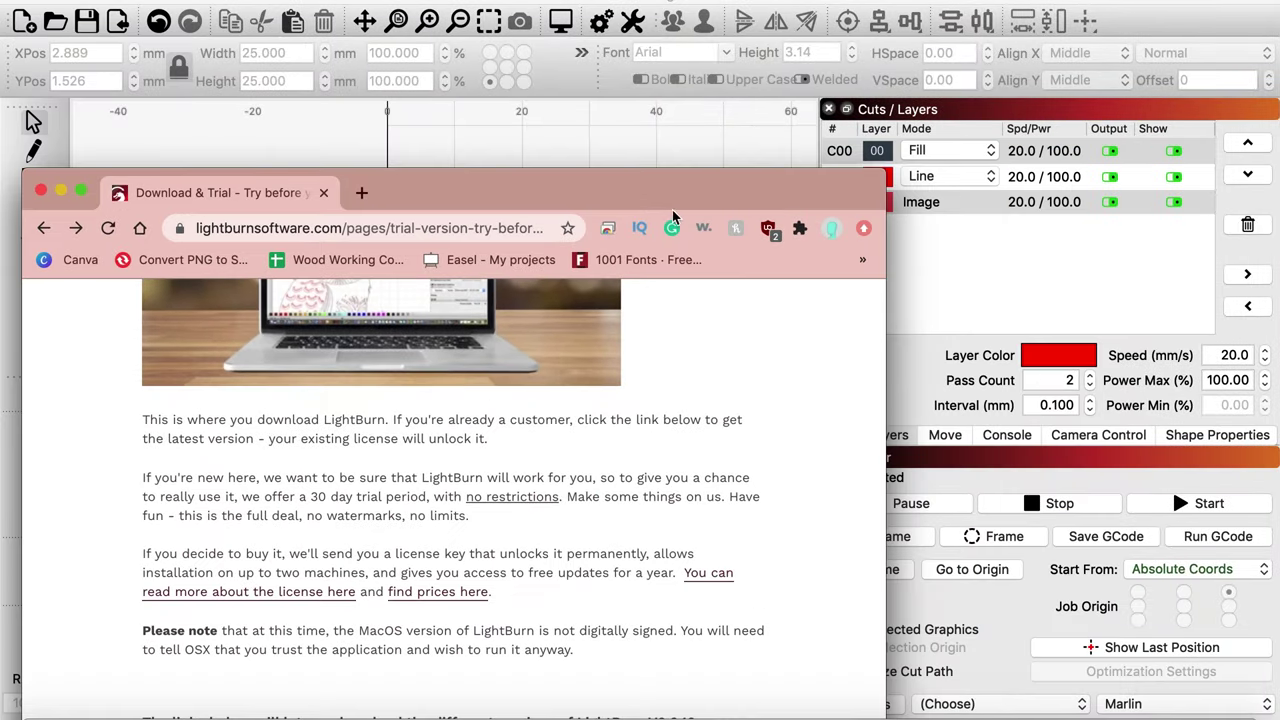
Step: Start a new blank LightBurn project with File > New, clearing the QR business card design
{"action": "left_click", "coordinate": [669, 143]}
{"action": "left_click", "coordinate": [150, 1]}
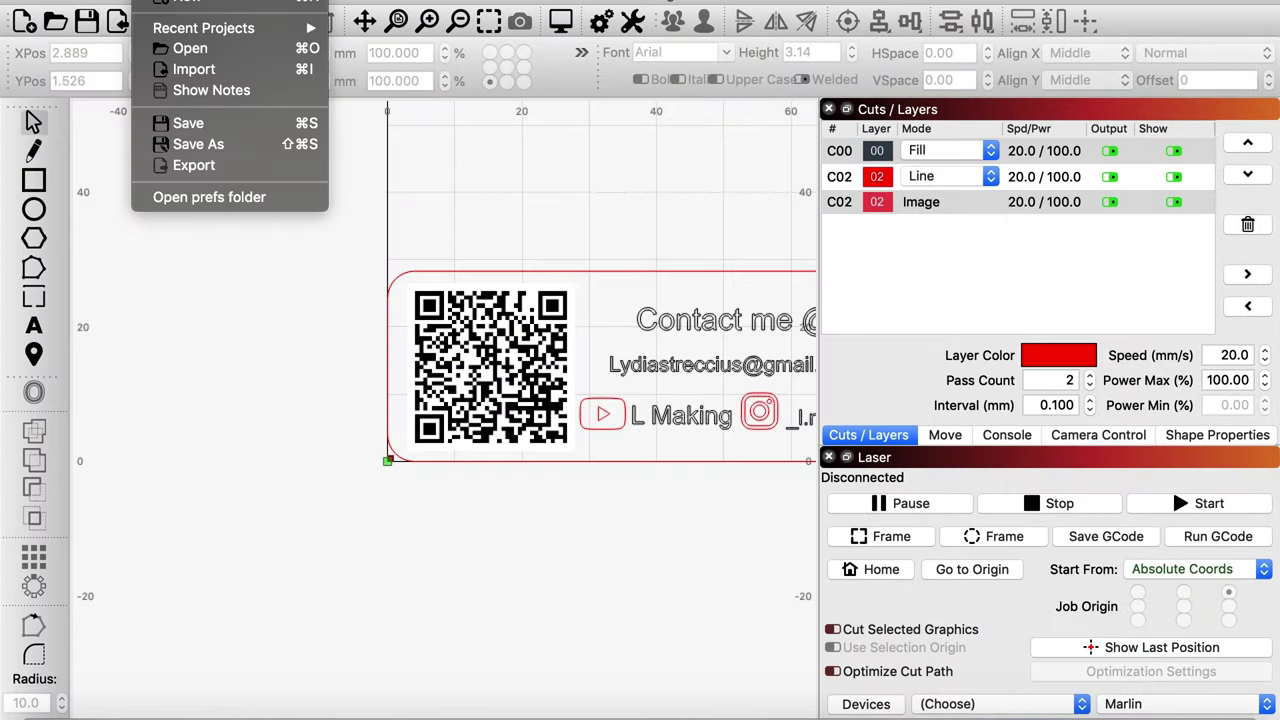
{"action": "left_click", "coordinate": [188, 4]}
{"action": "scroll", "coordinate": [737, 414], "scroll_direction": "up", "scroll_amount": 3}
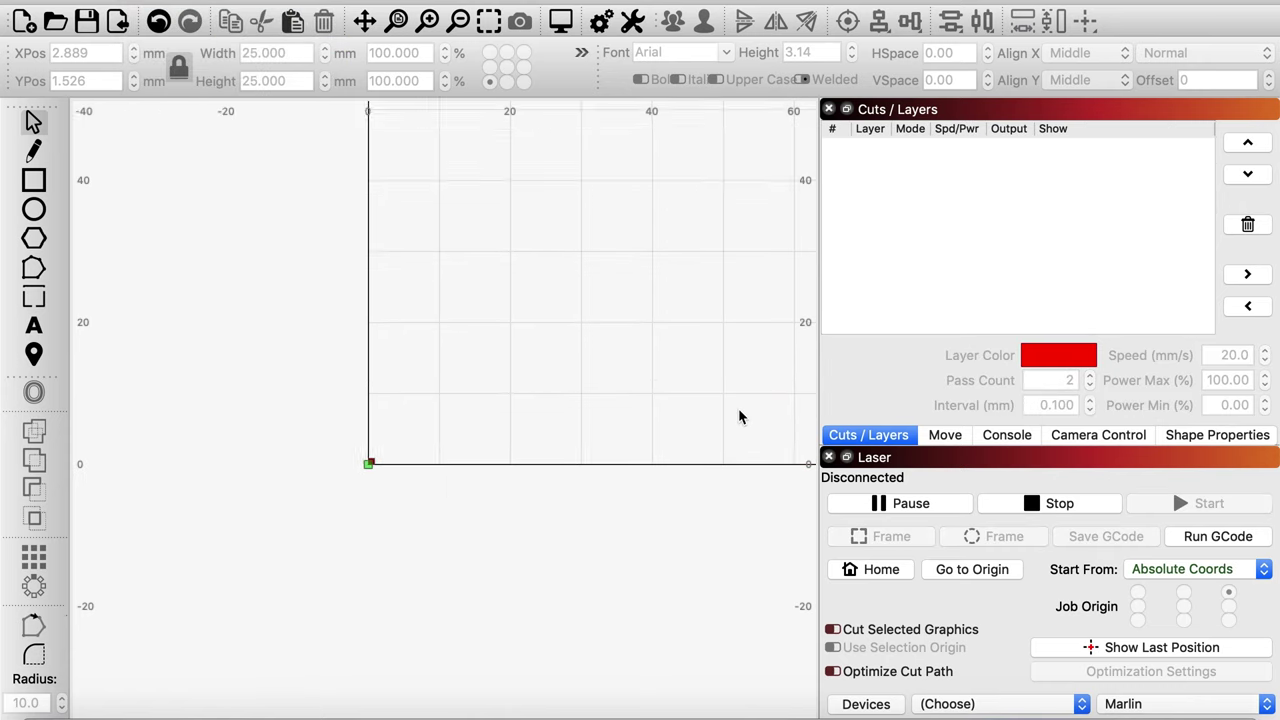
{"action": "scroll", "coordinate": [739, 416], "scroll_direction": "down", "scroll_amount": 5}
{"action": "scroll", "coordinate": [739, 416], "scroll_direction": "down", "scroll_amount": 1}
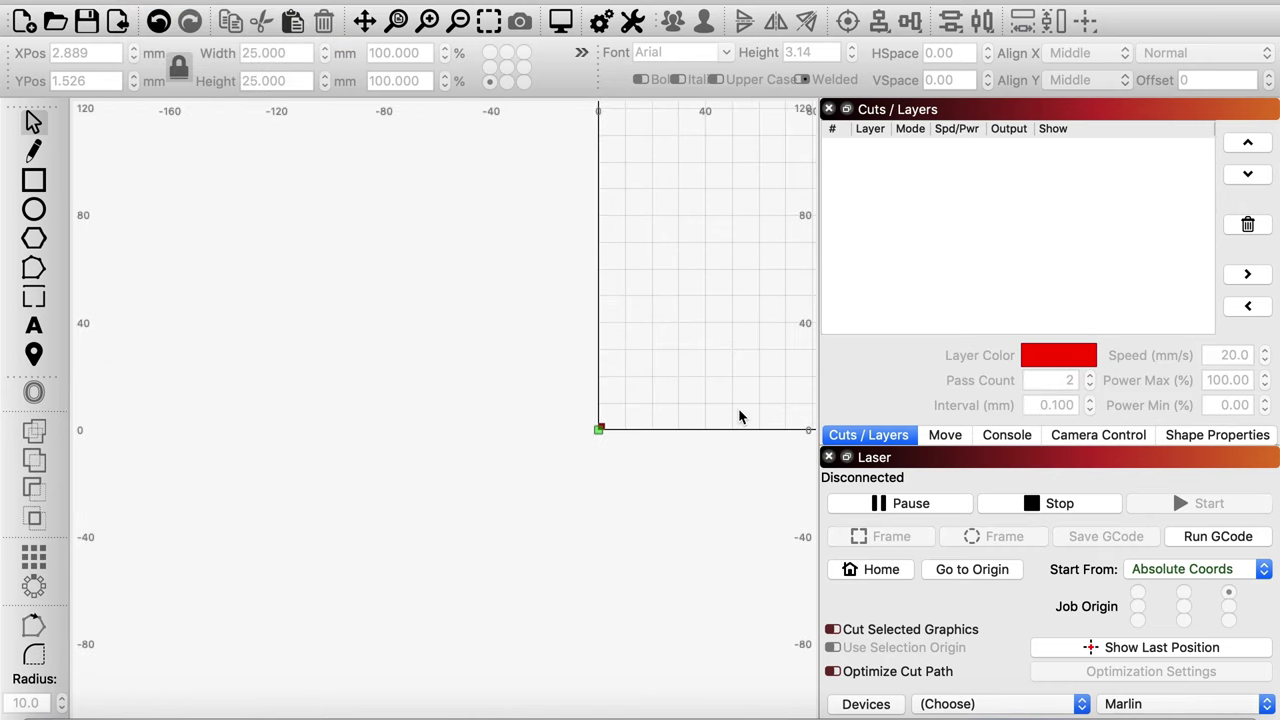
Step: Zoom around and check the now-empty canvas and its empty layer list
{"action": "right_click", "coordinate": [741, 417]}
{"action": "left_click", "coordinate": [706, 446]}
{"action": "scroll", "coordinate": [706, 447], "scroll_direction": "down", "scroll_amount": 2}
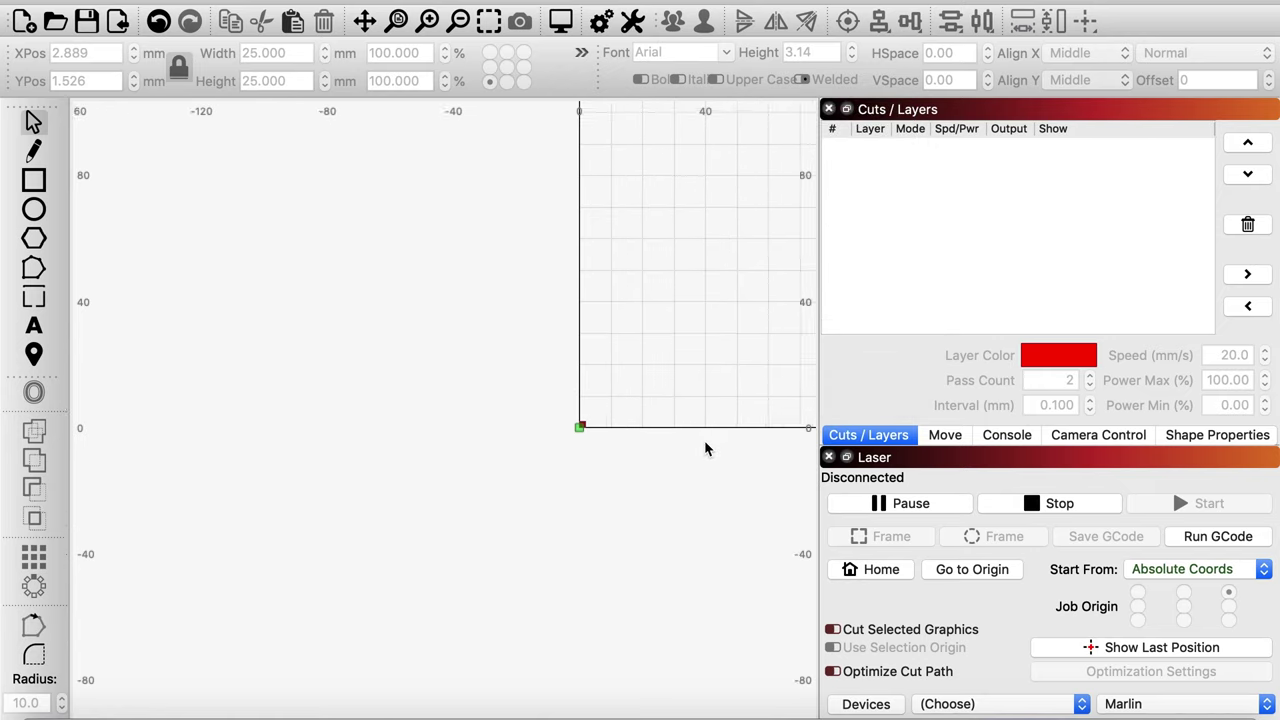
{"action": "scroll", "coordinate": [706, 449], "scroll_direction": "down", "scroll_amount": 1}
{"action": "scroll", "coordinate": [742, 347], "scroll_direction": "down", "scroll_amount": 4}
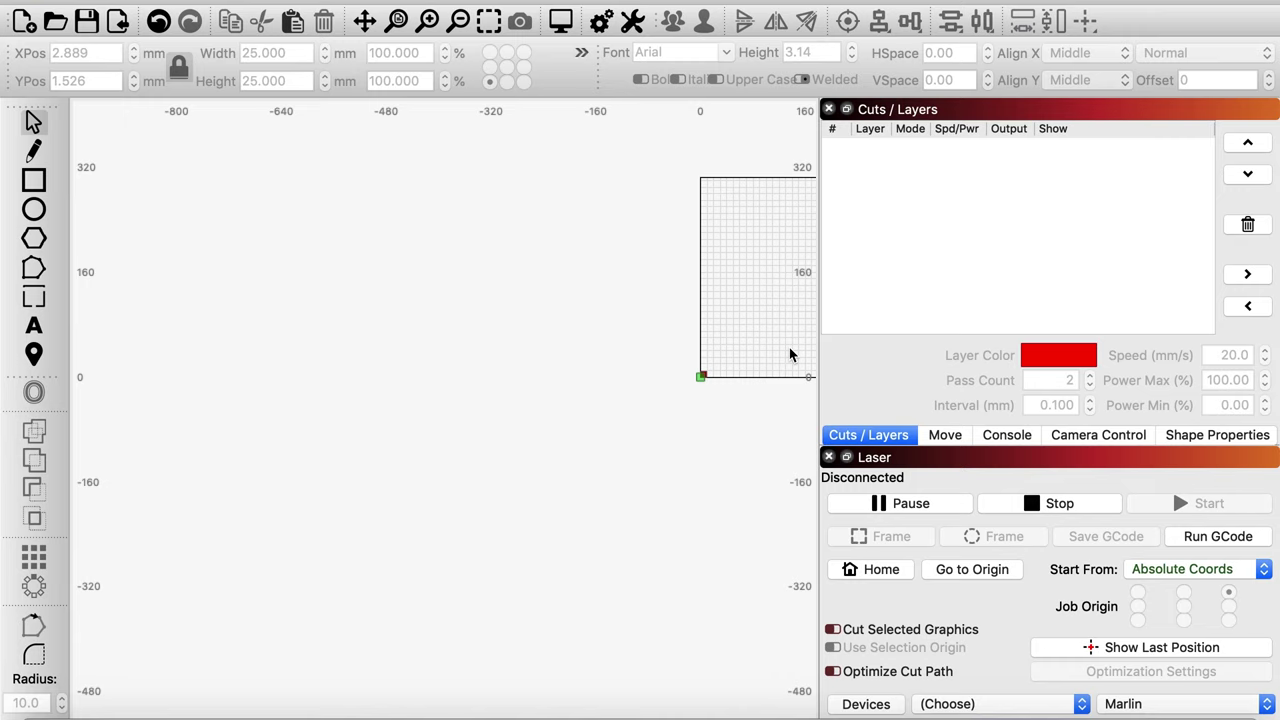
{"action": "scroll", "coordinate": [768, 355], "scroll_direction": "up", "scroll_amount": 4}
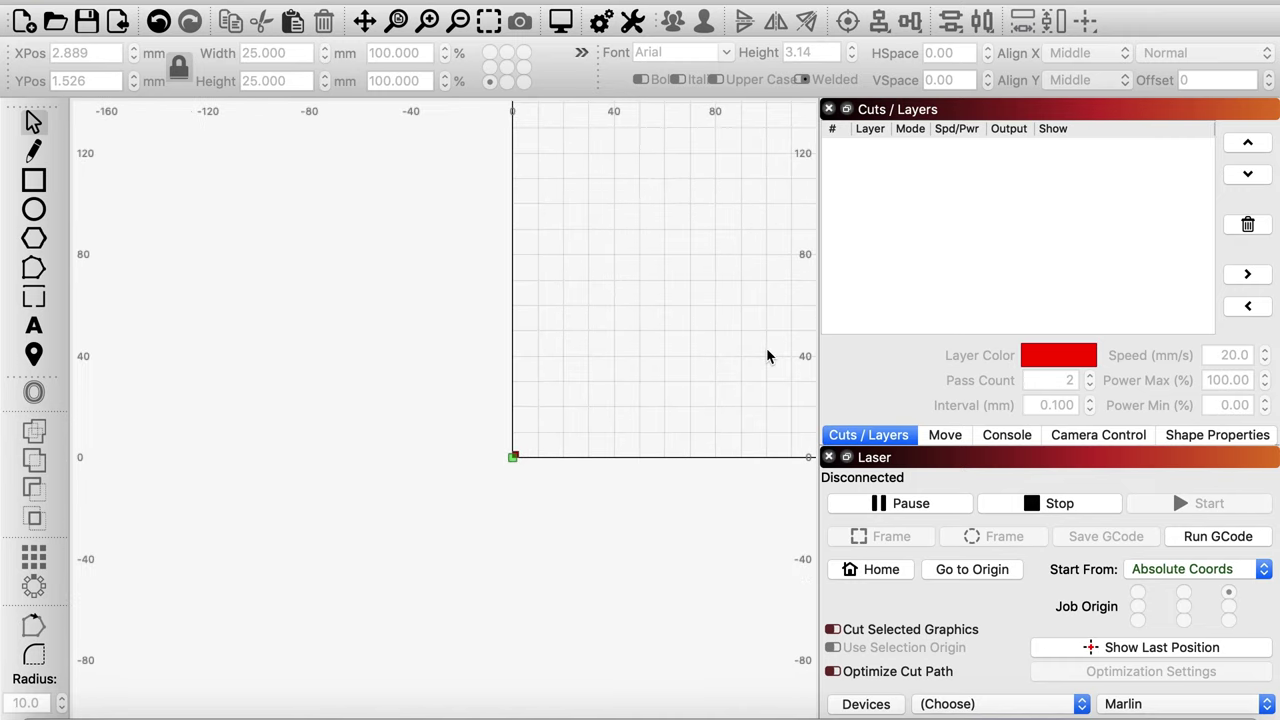
{"action": "scroll", "coordinate": [734, 411], "scroll_direction": "down", "scroll_amount": 1}
{"action": "scroll", "coordinate": [654, 423], "scroll_direction": "up", "scroll_amount": 1}
{"action": "right_click", "coordinate": [654, 423]}
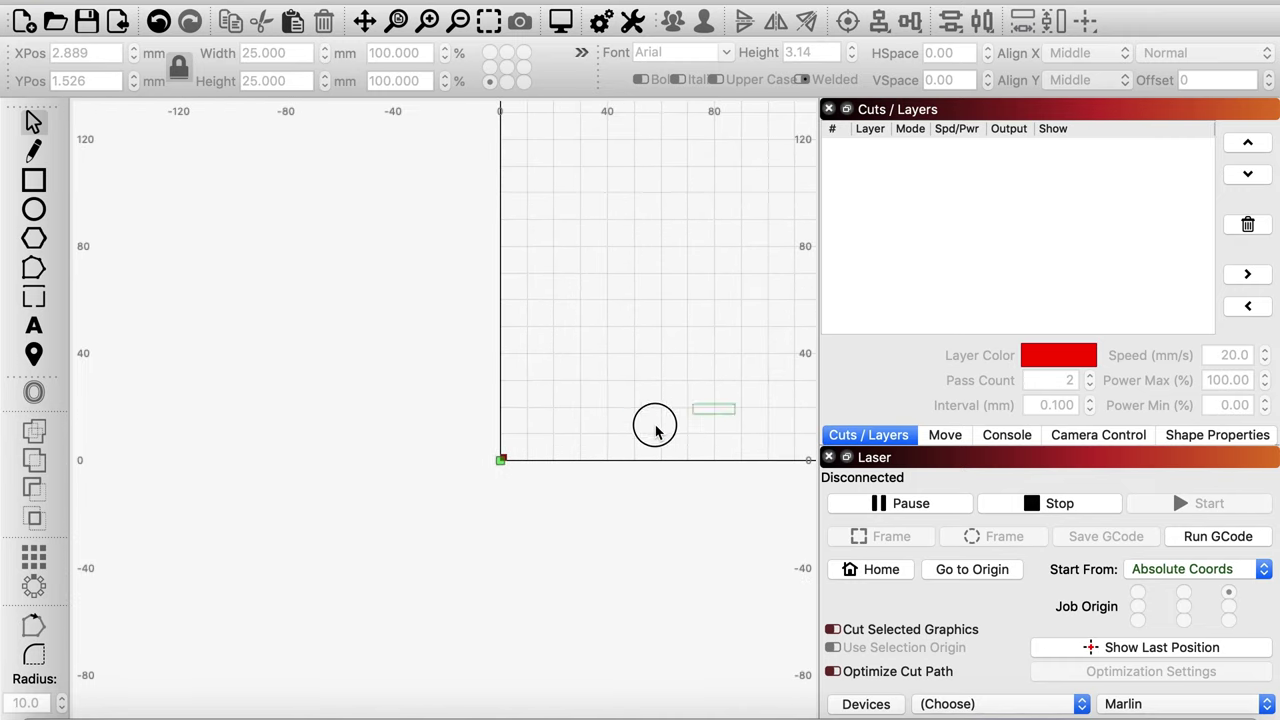
{"action": "left_click", "coordinate": [605, 470]}
{"action": "left_click_drag", "start_coordinate": [664, 383], "coordinate": [613, 408]}
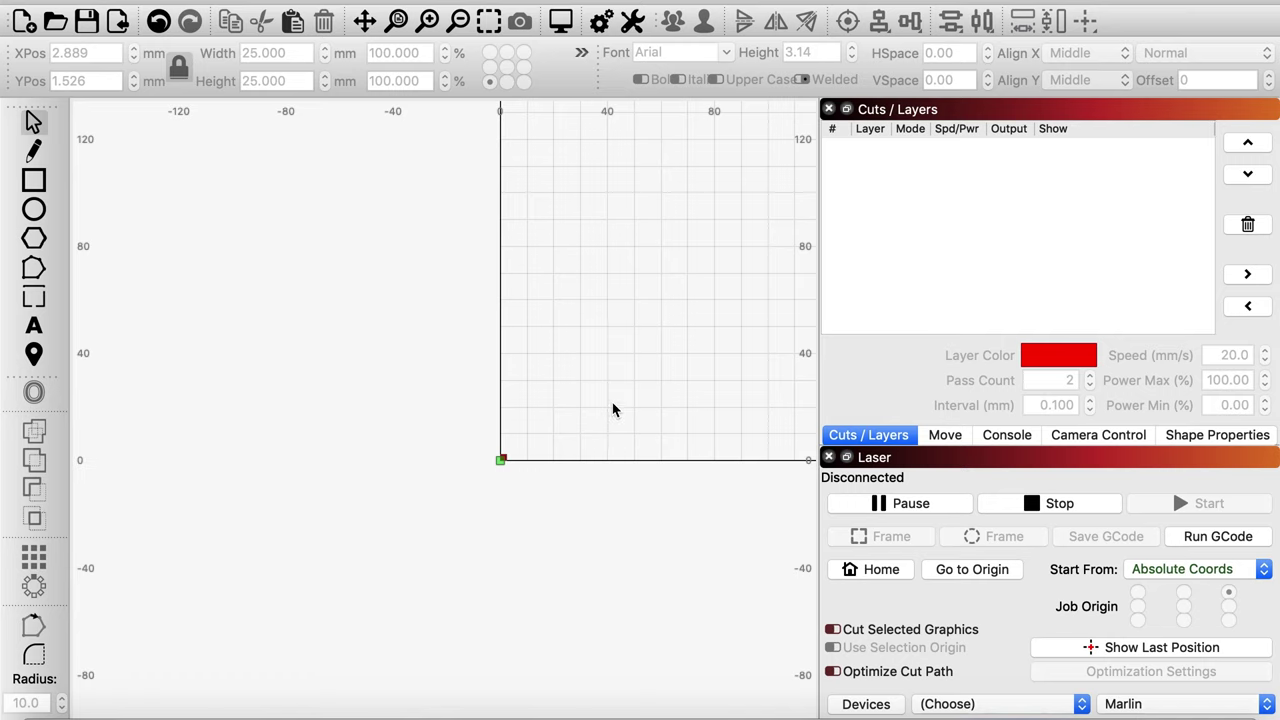
{"action": "left_click", "coordinate": [986, 251]}
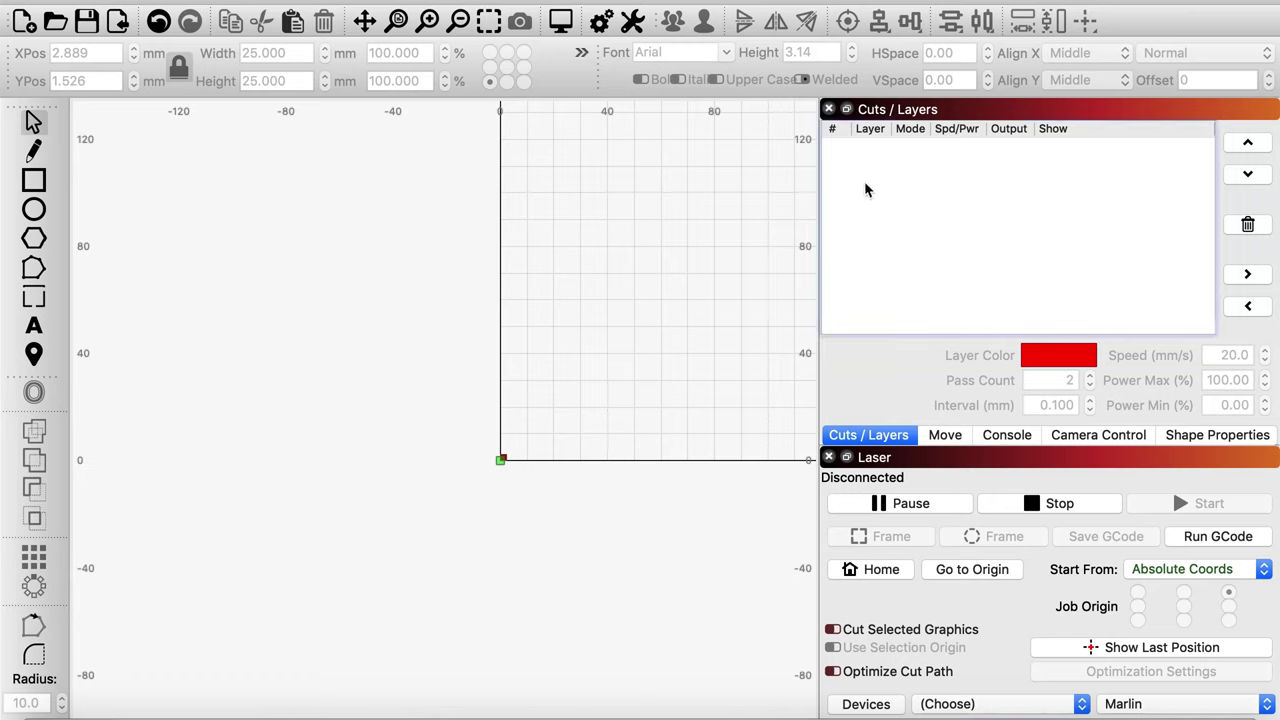
{"action": "left_click", "coordinate": [887, 436]}
Step: Drag YoutubeQRcode.png from Finder's Downloads onto the LightBurn canvas and shift it up-left
{"action": "left_click", "coordinate": [40, 712]}
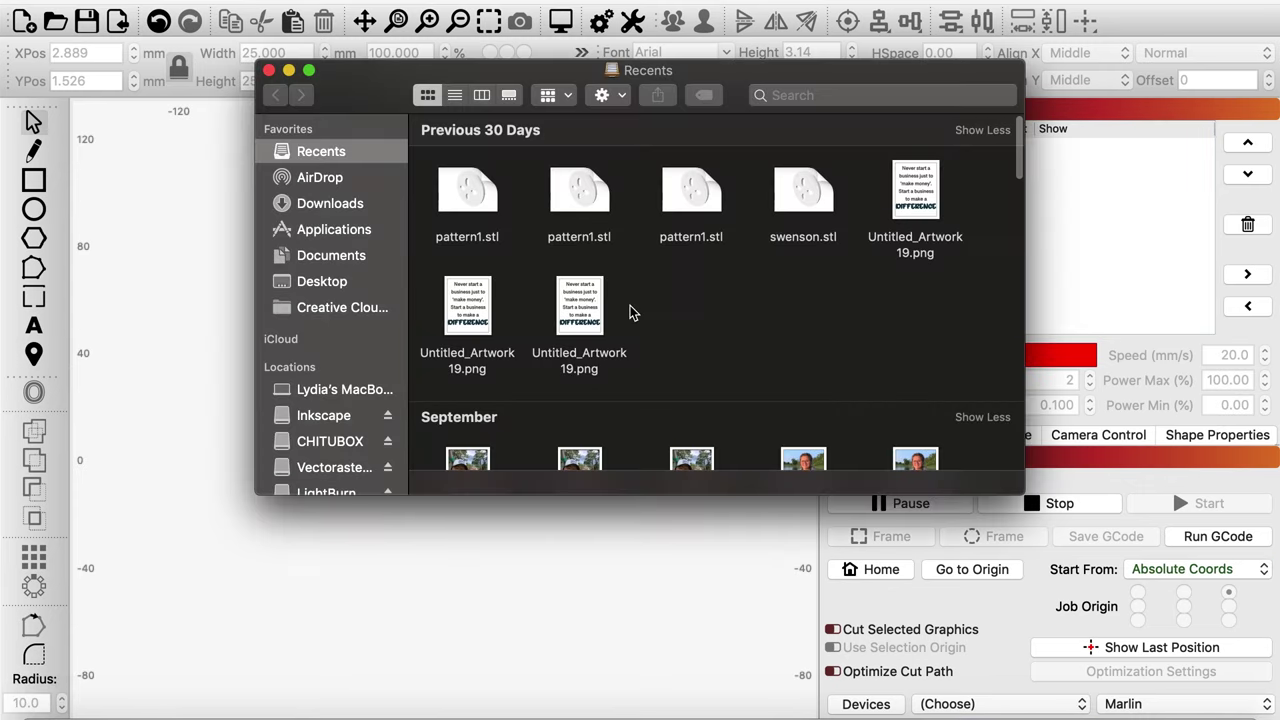
{"action": "left_click", "coordinate": [322, 282]}
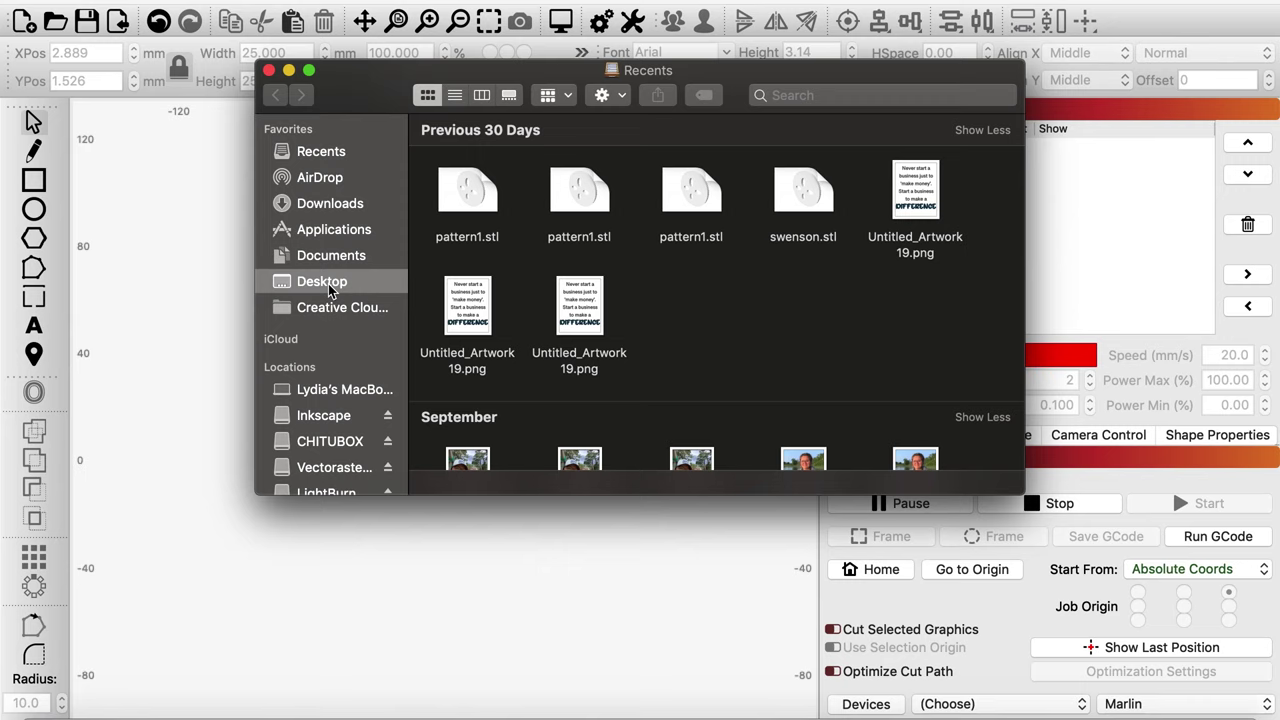
{"action": "left_click", "coordinate": [326, 203]}
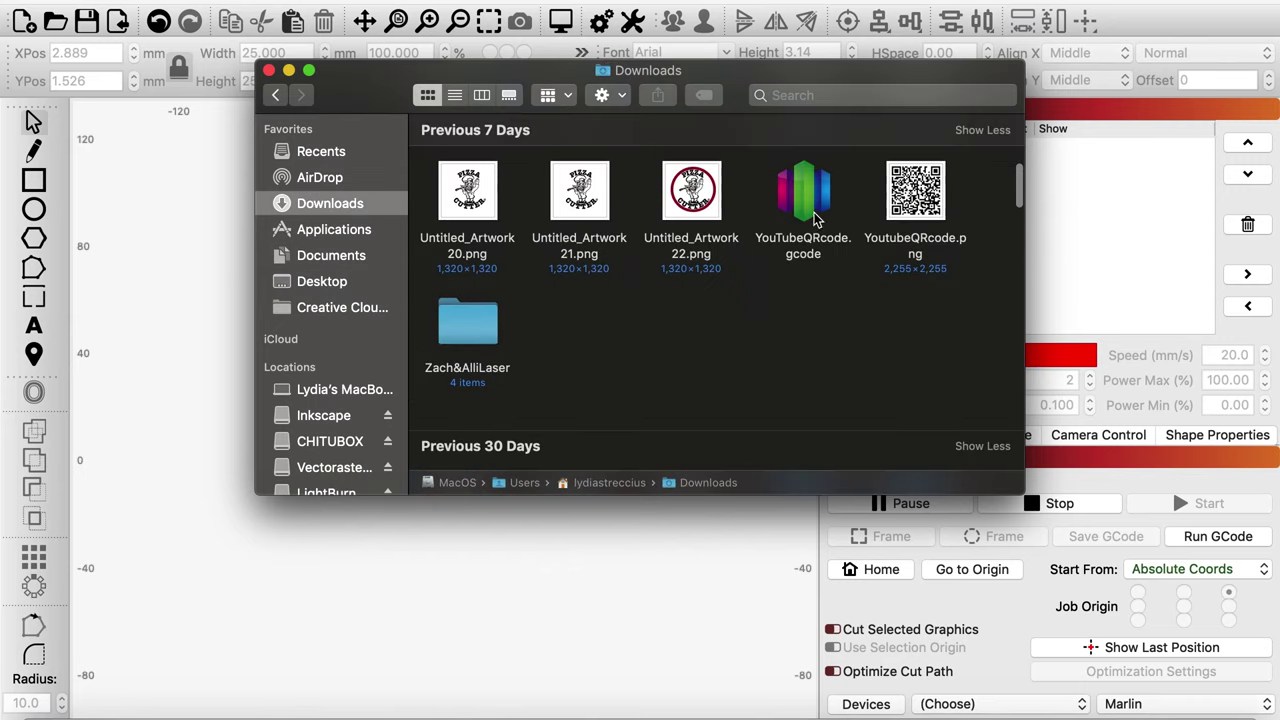
{"action": "left_click_drag", "start_coordinate": [918, 205], "coordinate": [560, 586]}
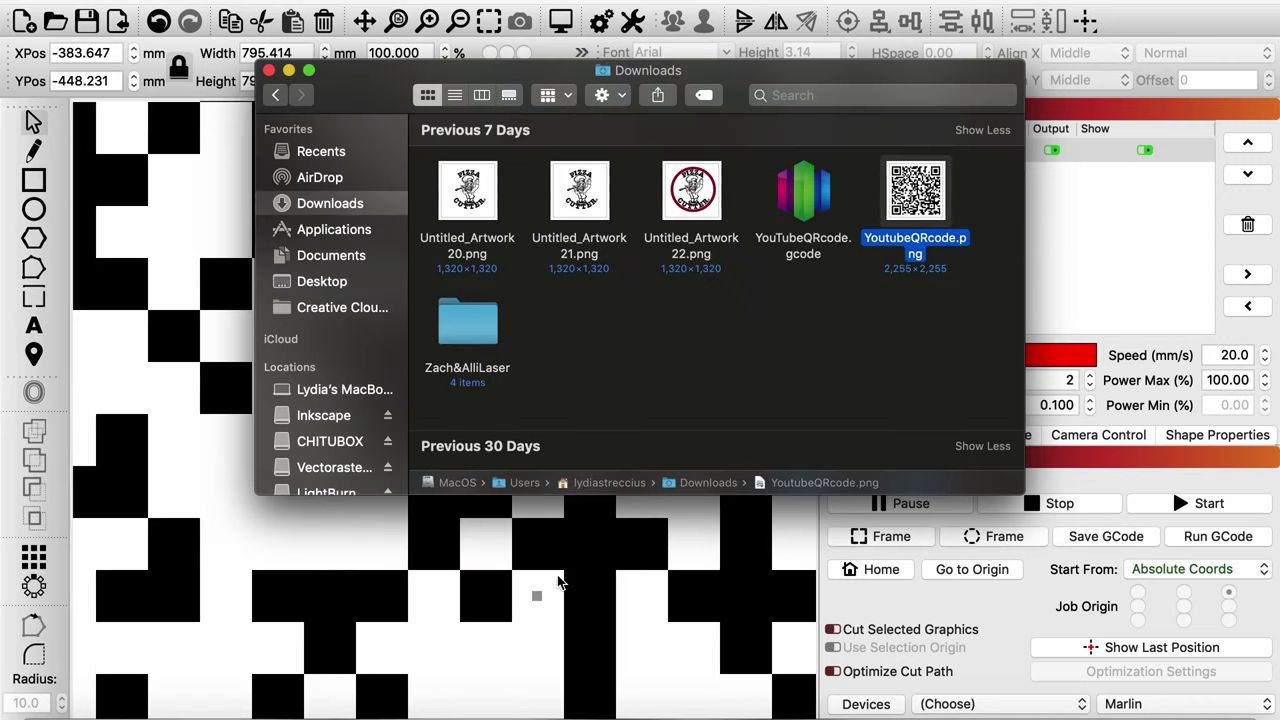
{"action": "scroll", "coordinate": [575, 568], "scroll_direction": "down", "scroll_amount": 10}
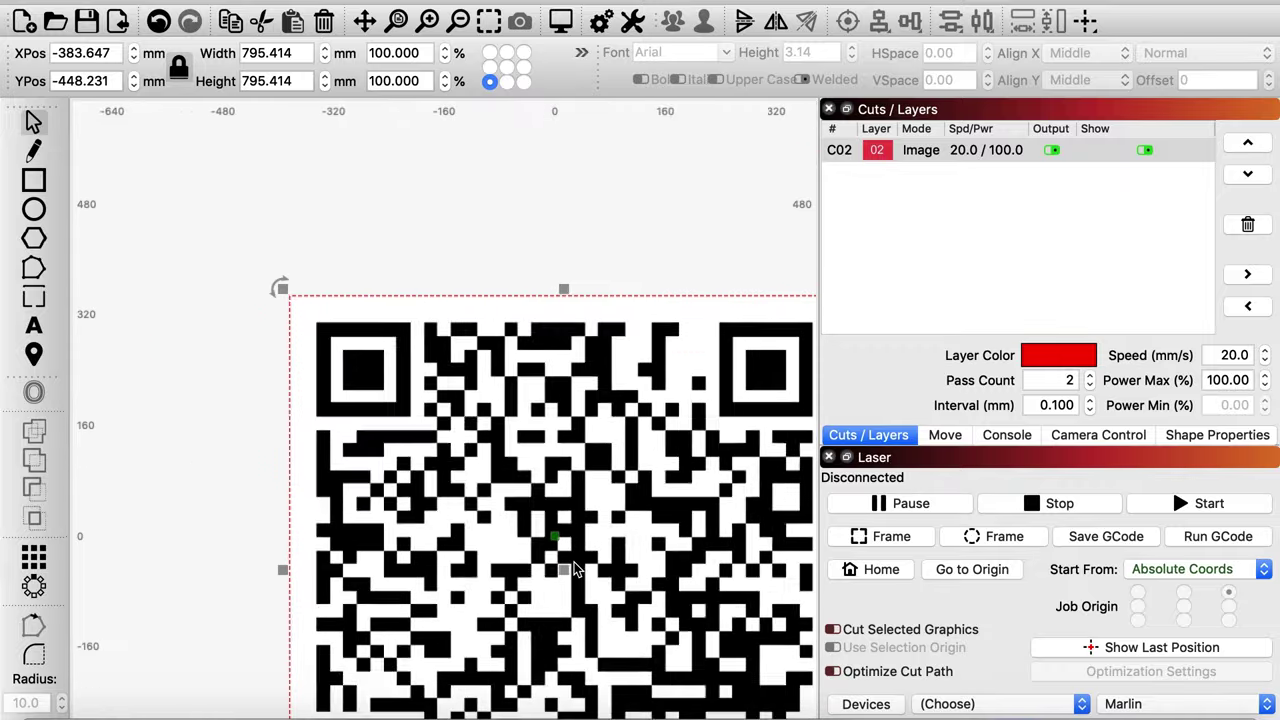
{"action": "left_click_drag", "start_coordinate": [575, 568], "coordinate": [520, 366]}
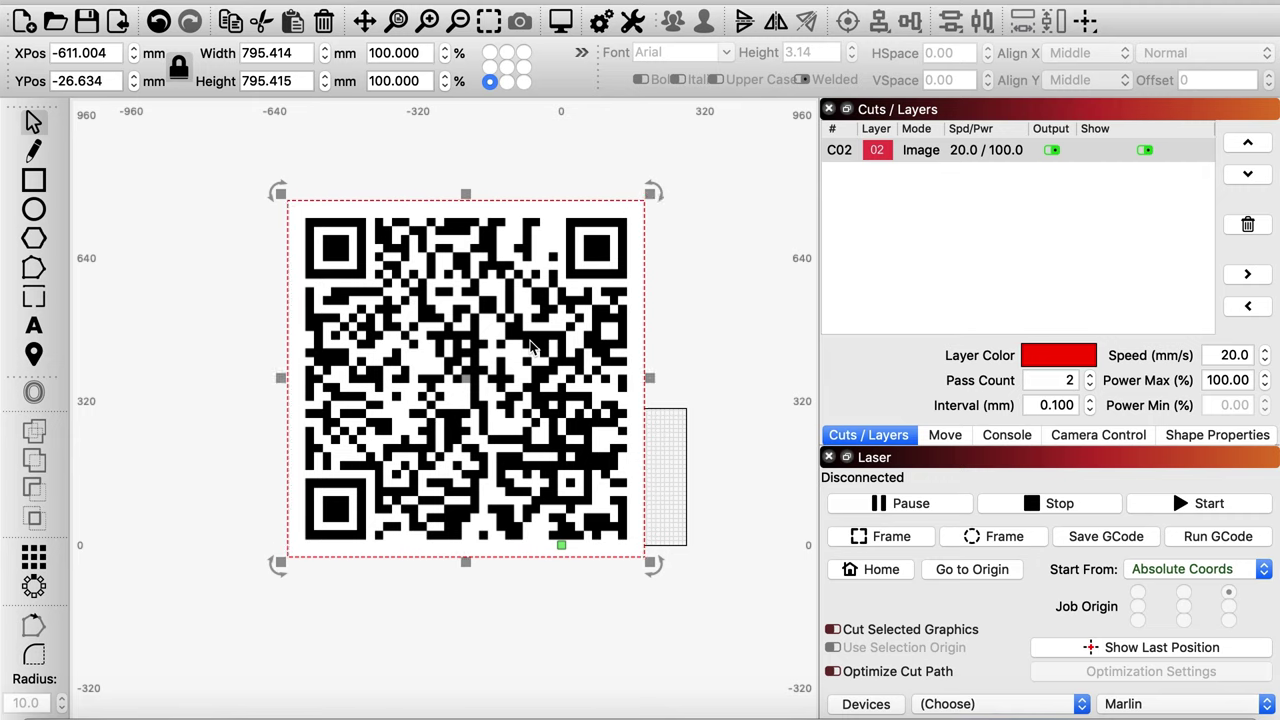
{"action": "right_click", "coordinate": [531, 346]}
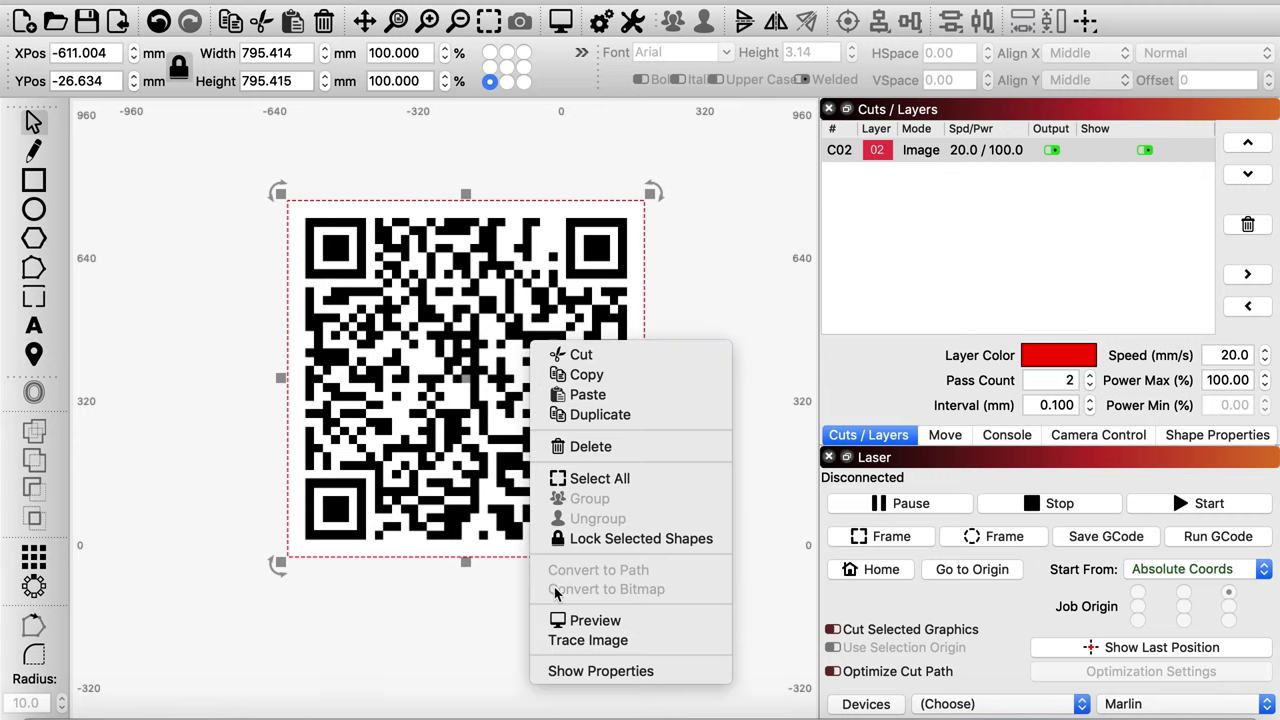
{"action": "left_click", "coordinate": [562, 645]}
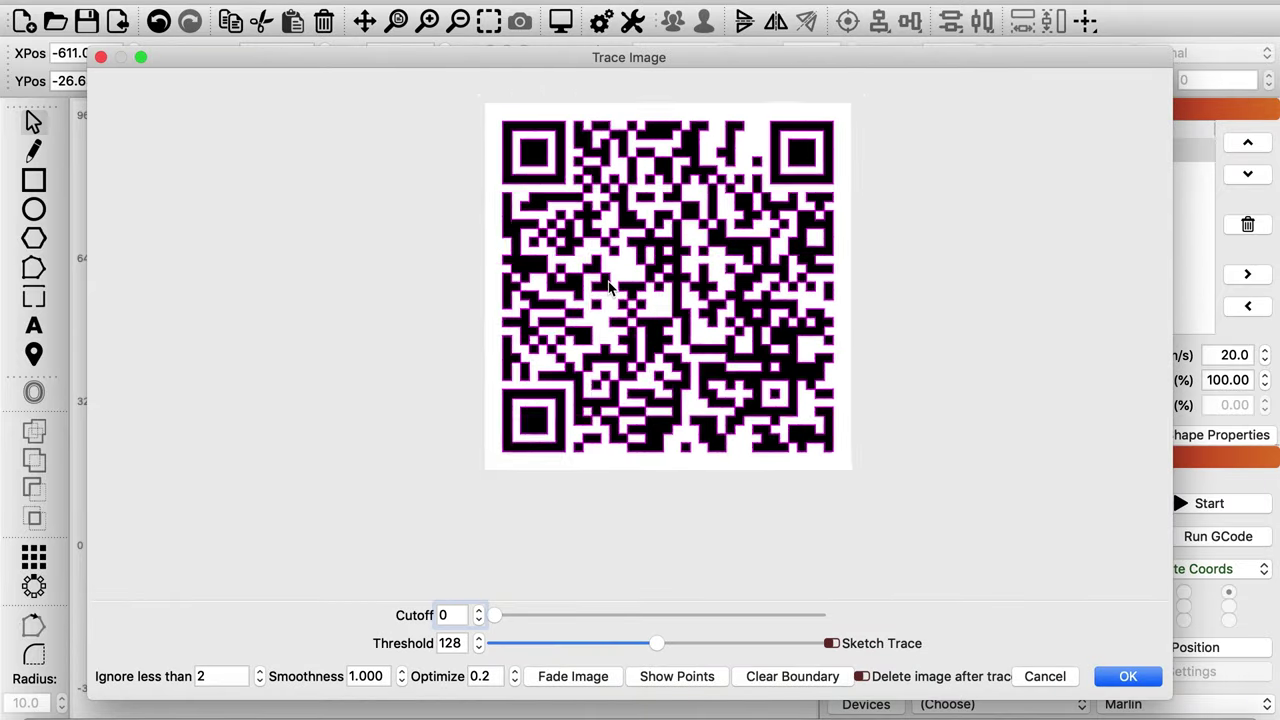
{"action": "scroll", "coordinate": [608, 287], "scroll_direction": "up", "scroll_amount": 10}
{"action": "scroll", "coordinate": [608, 287], "scroll_direction": "down", "scroll_amount": 10}
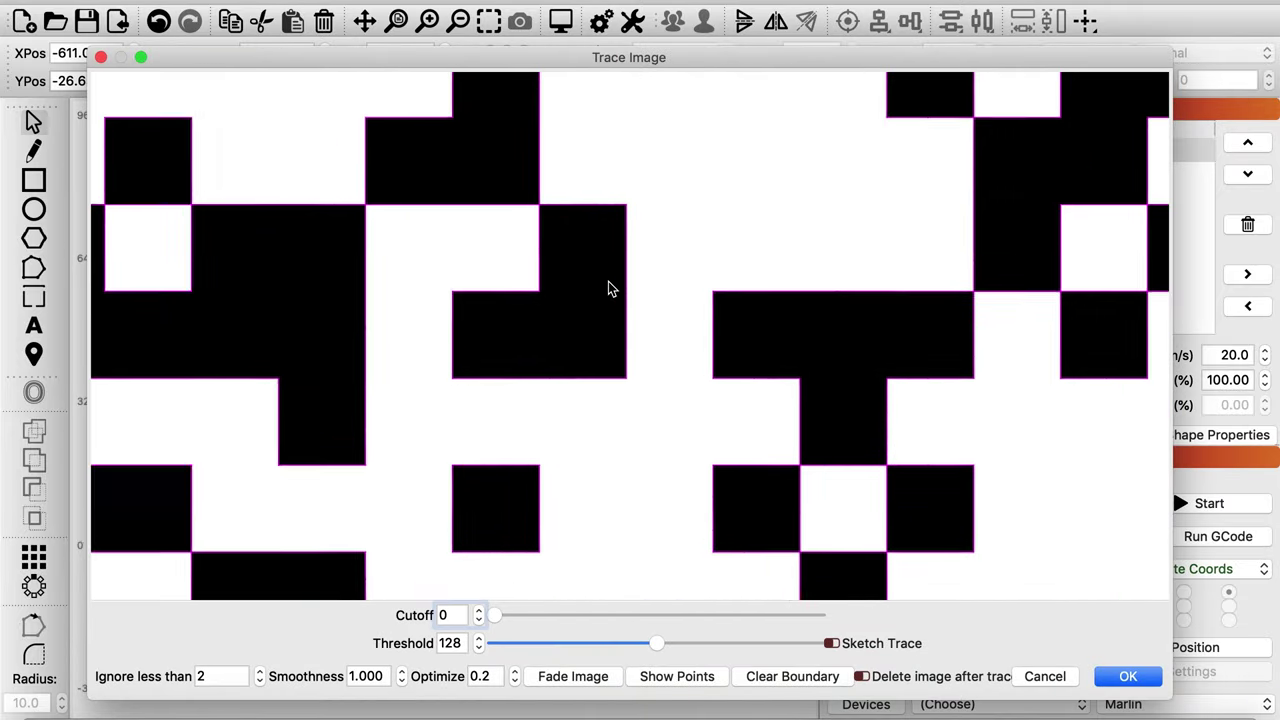
{"action": "scroll", "coordinate": [610, 288], "scroll_direction": "up", "scroll_amount": 3}
{"action": "scroll", "coordinate": [608, 287], "scroll_direction": "up", "scroll_amount": 2}
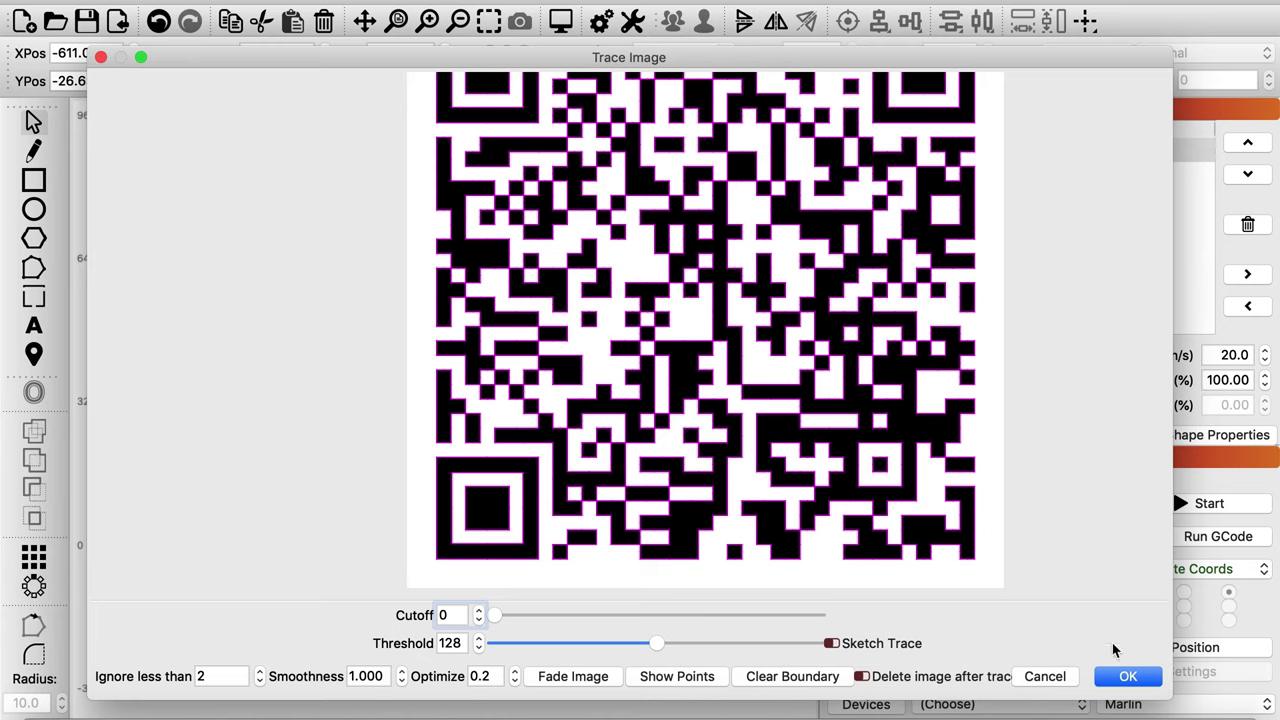
{"action": "left_click", "coordinate": [1048, 676]}
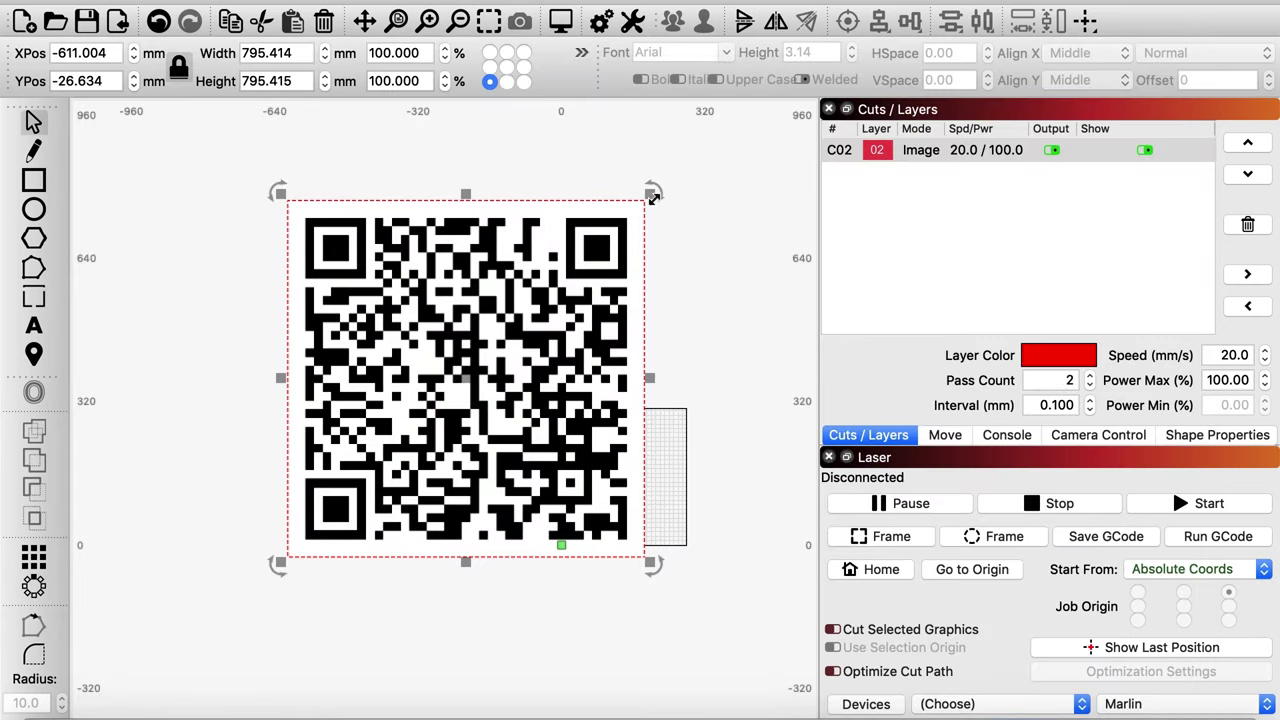
Step: Drag the QR image's corner inward to 262.21 mm square and set it beside the grid's lower-left corner
{"action": "left_click_drag", "start_coordinate": [648, 197], "coordinate": [423, 417]}
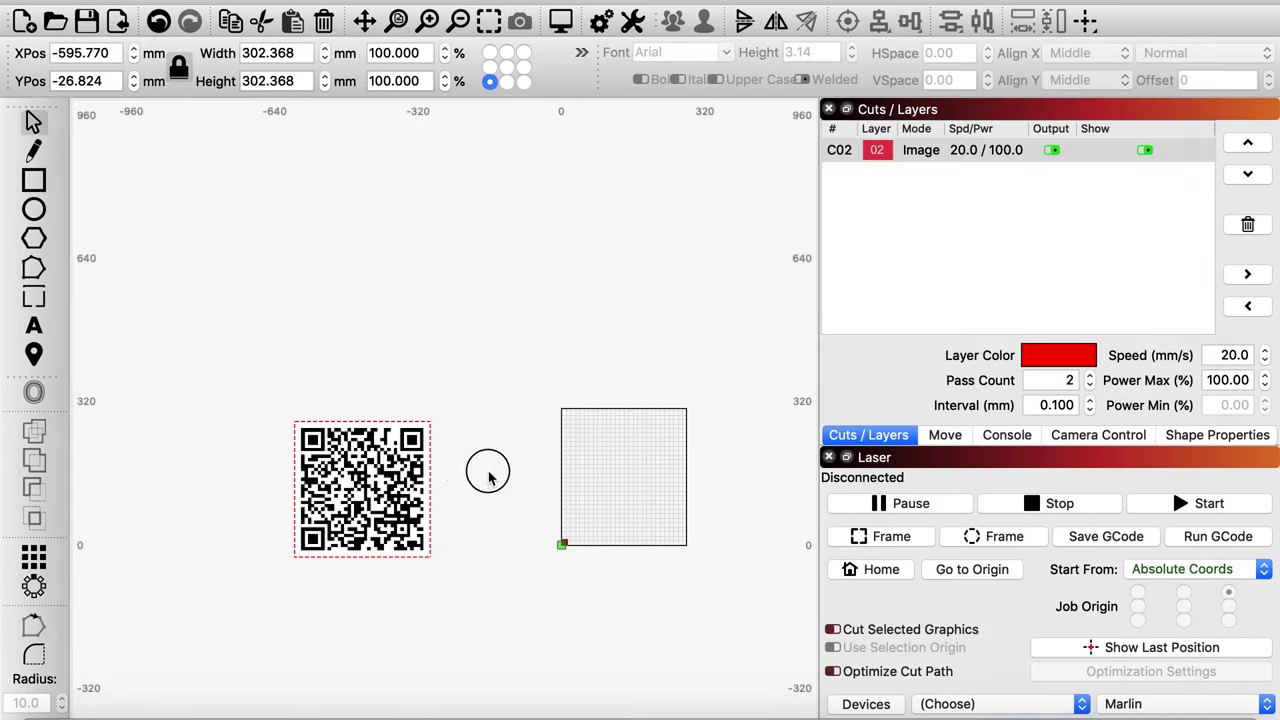
{"action": "left_click_drag", "start_coordinate": [360, 484], "coordinate": [541, 477]}
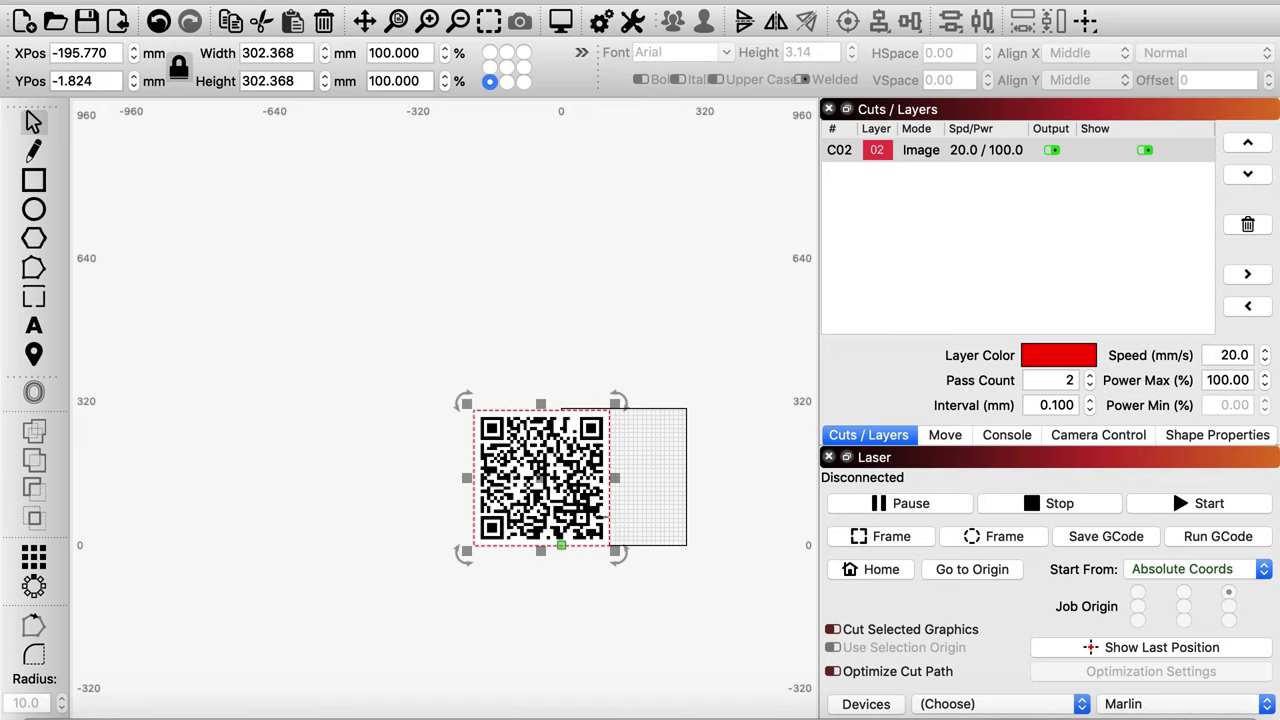
{"action": "left_click_drag", "start_coordinate": [608, 403], "coordinate": [594, 432]}
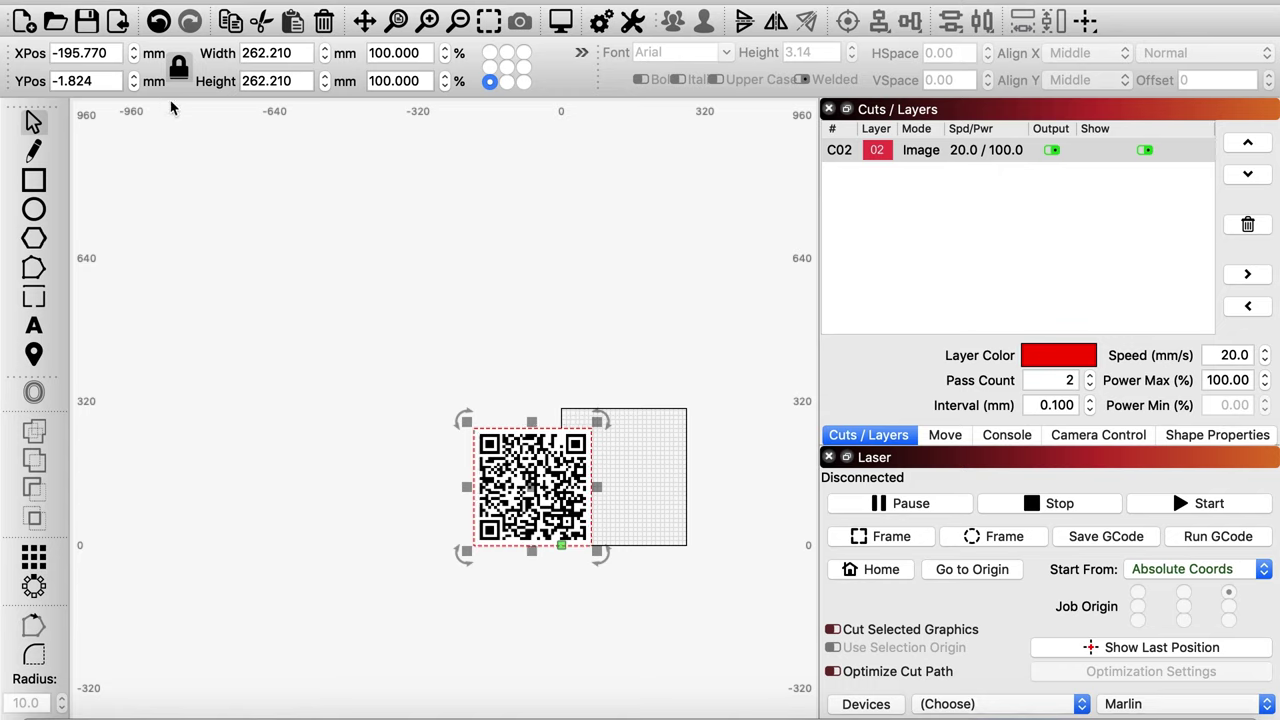
{"action": "key", "text": "Escape"}
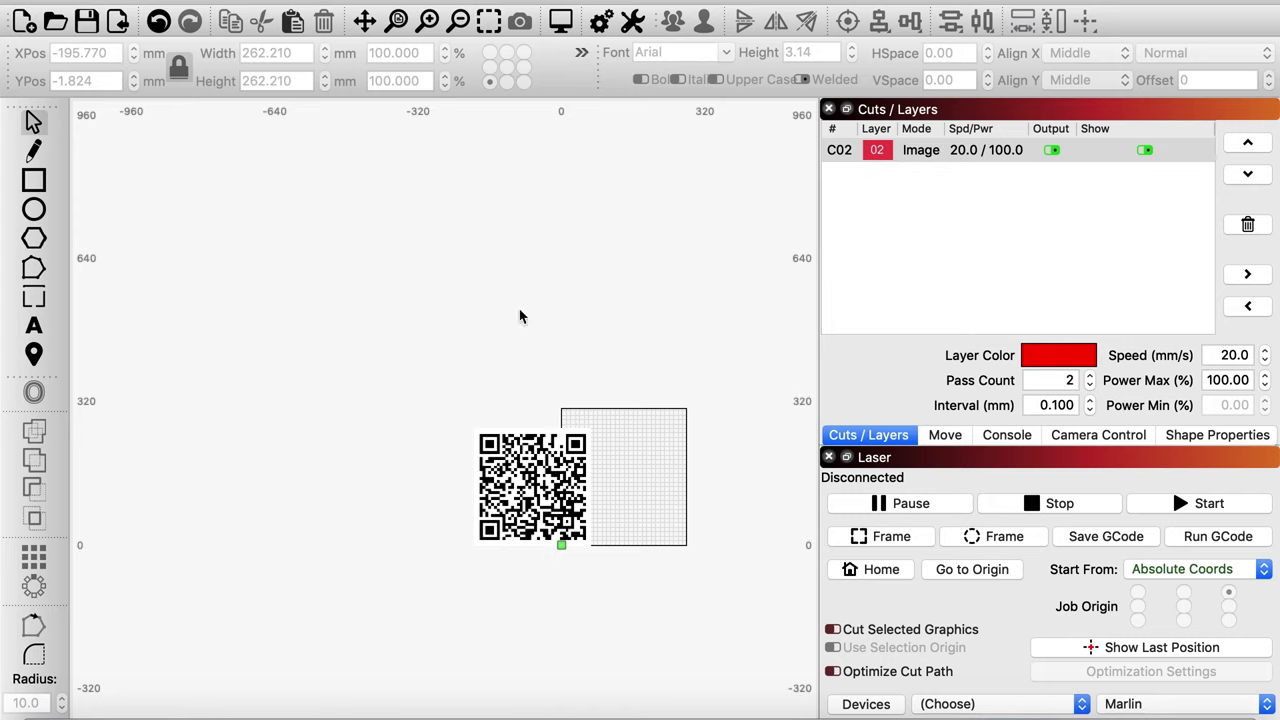
{"action": "left_click", "coordinate": [541, 485]}
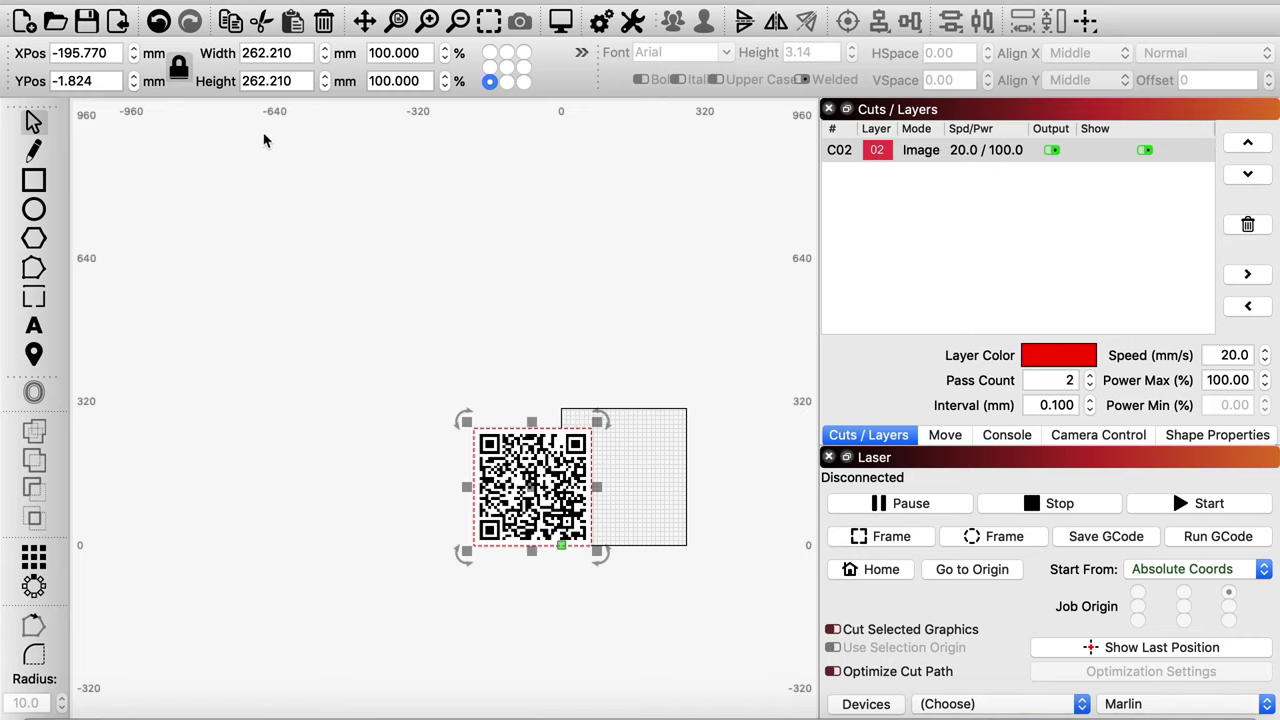
{"action": "left_click", "coordinate": [224, 299]}
{"action": "left_click", "coordinate": [35, 181]}
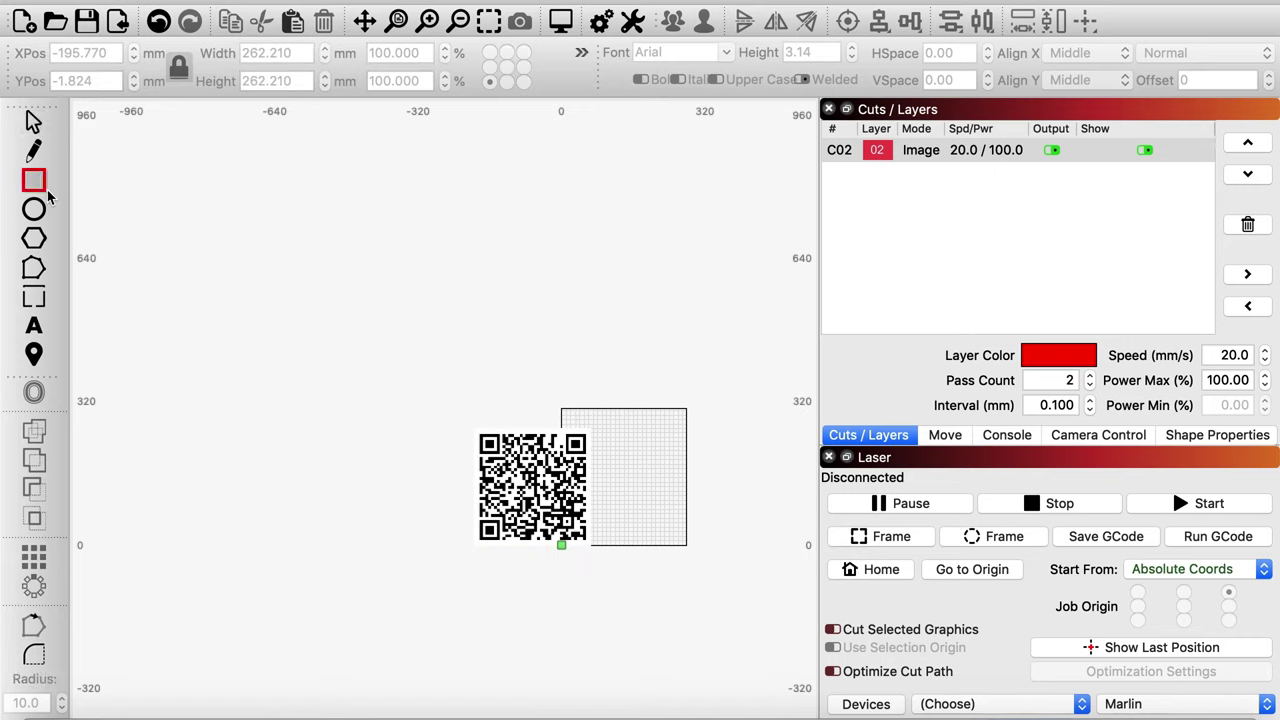
{"action": "left_click_drag", "start_coordinate": [226, 244], "coordinate": [378, 335]}
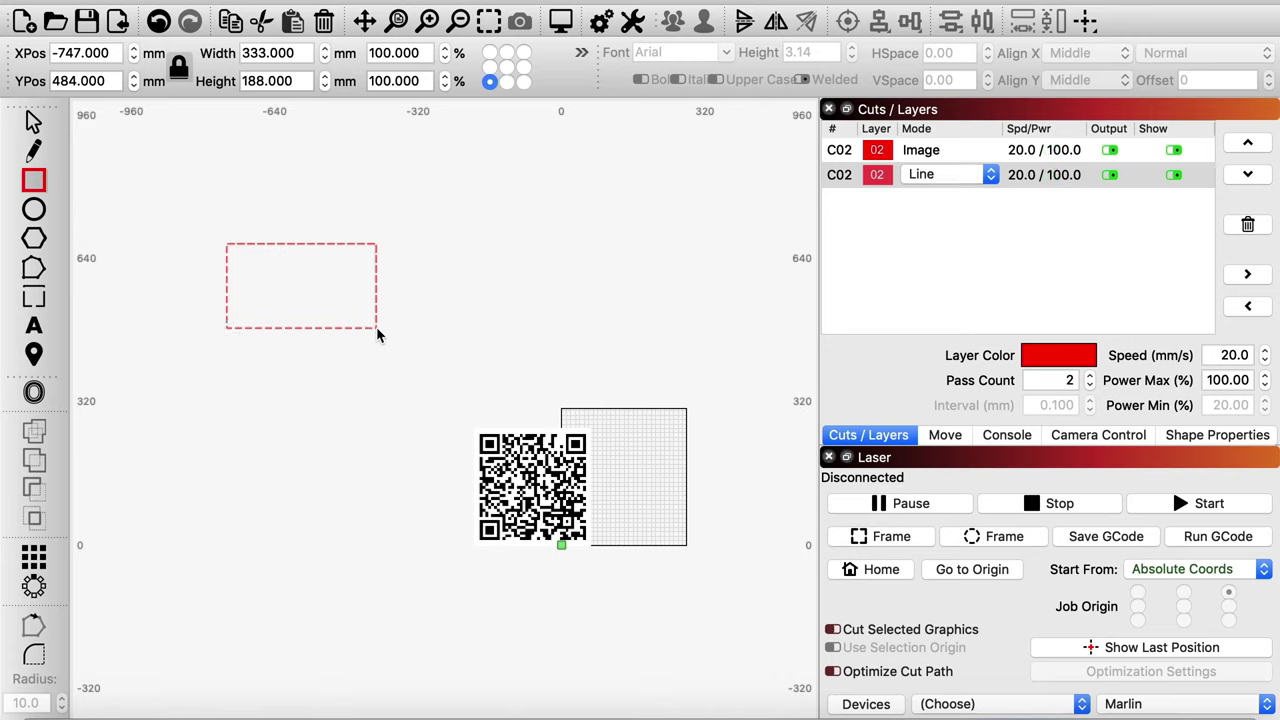
{"action": "left_click", "coordinate": [182, 67]}
{"action": "left_click", "coordinate": [306, 82]}
{"action": "left_click", "coordinate": [200, 82]}
{"action": "left_click", "coordinate": [382, 375]}
{"action": "left_click", "coordinate": [42, 125]}
{"action": "left_click", "coordinate": [547, 458]}
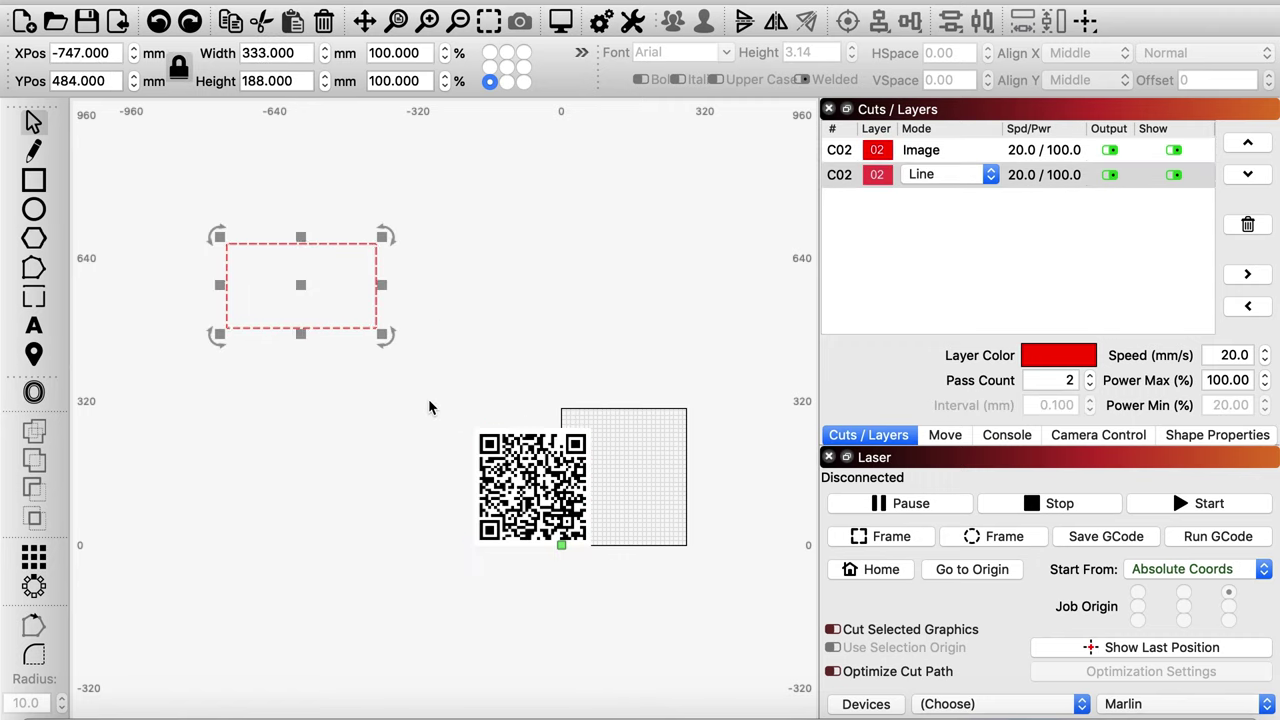
{"action": "key", "text": "Delete"}
{"action": "left_click", "coordinate": [580, 527]}
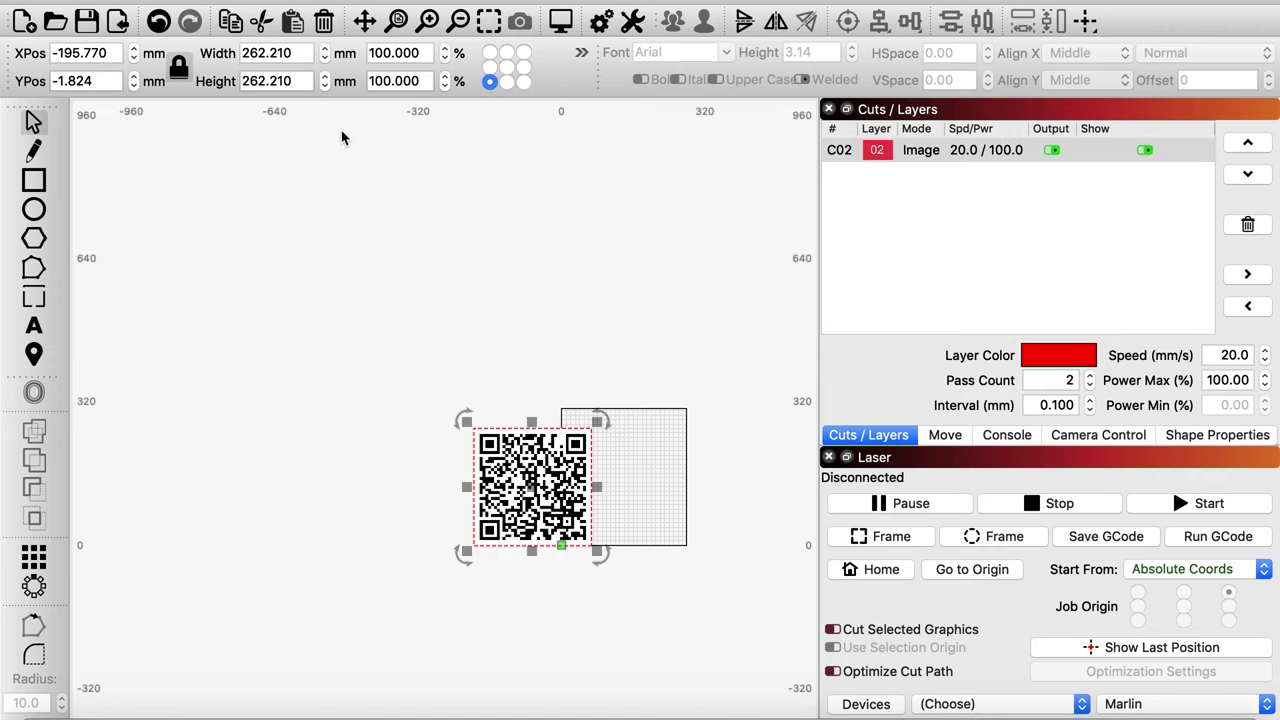
Step: Resize the QR image to 25 mm height in the toolbar
{"action": "double_click", "coordinate": [303, 87]}
{"action": "type", "text": "25"}
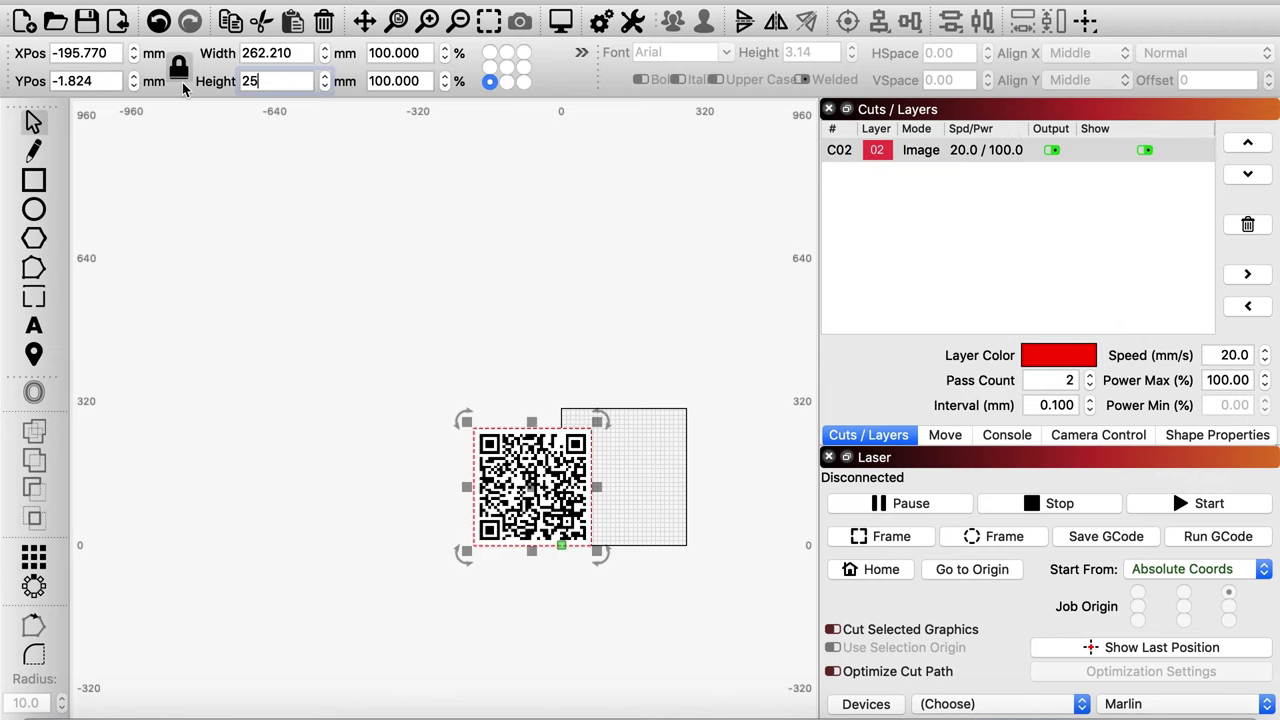
{"action": "key", "text": "Return"}
Step: Drag the 25 mm QR onto the work area origin, ending near X 2.084, Y 1.998 mm
{"action": "scroll", "coordinate": [480, 540], "scroll_direction": "up", "scroll_amount": 6}
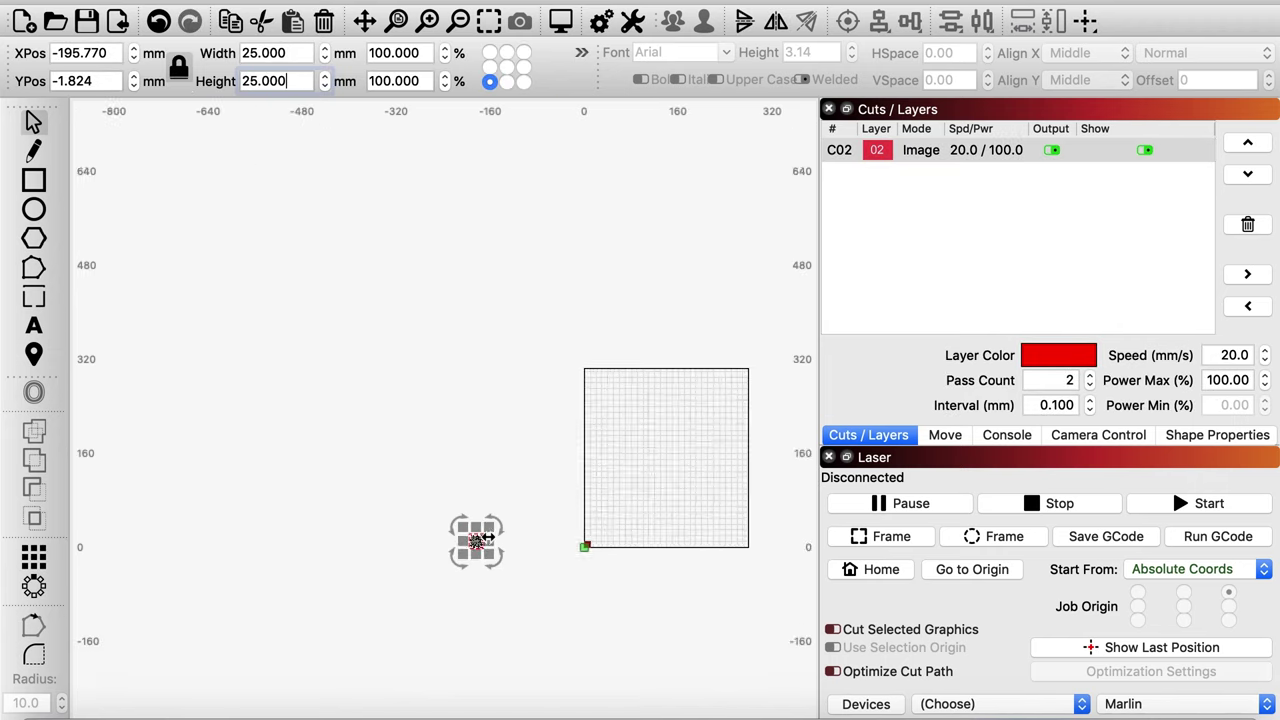
{"action": "left_click_drag", "start_coordinate": [435, 553], "coordinate": [688, 521]}
{"action": "scroll", "coordinate": [689, 525], "scroll_direction": "down", "scroll_amount": 5}
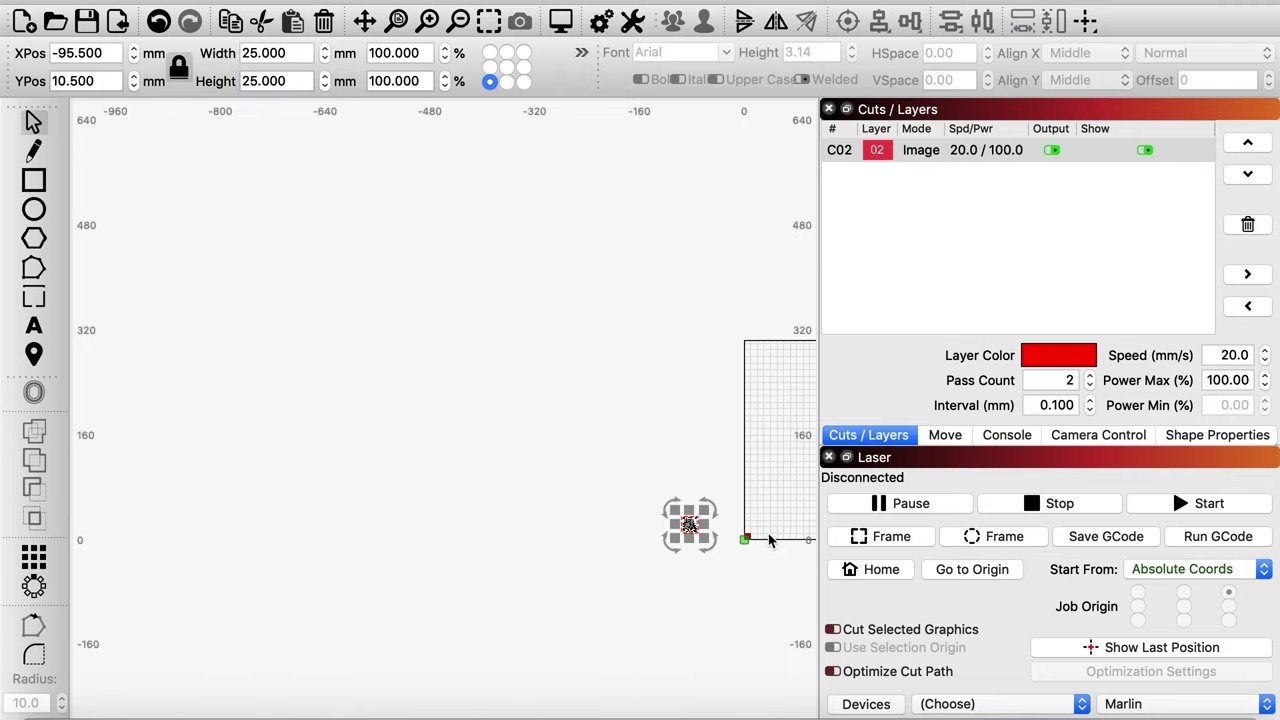
{"action": "scroll", "coordinate": [769, 541], "scroll_direction": "up", "scroll_amount": 5}
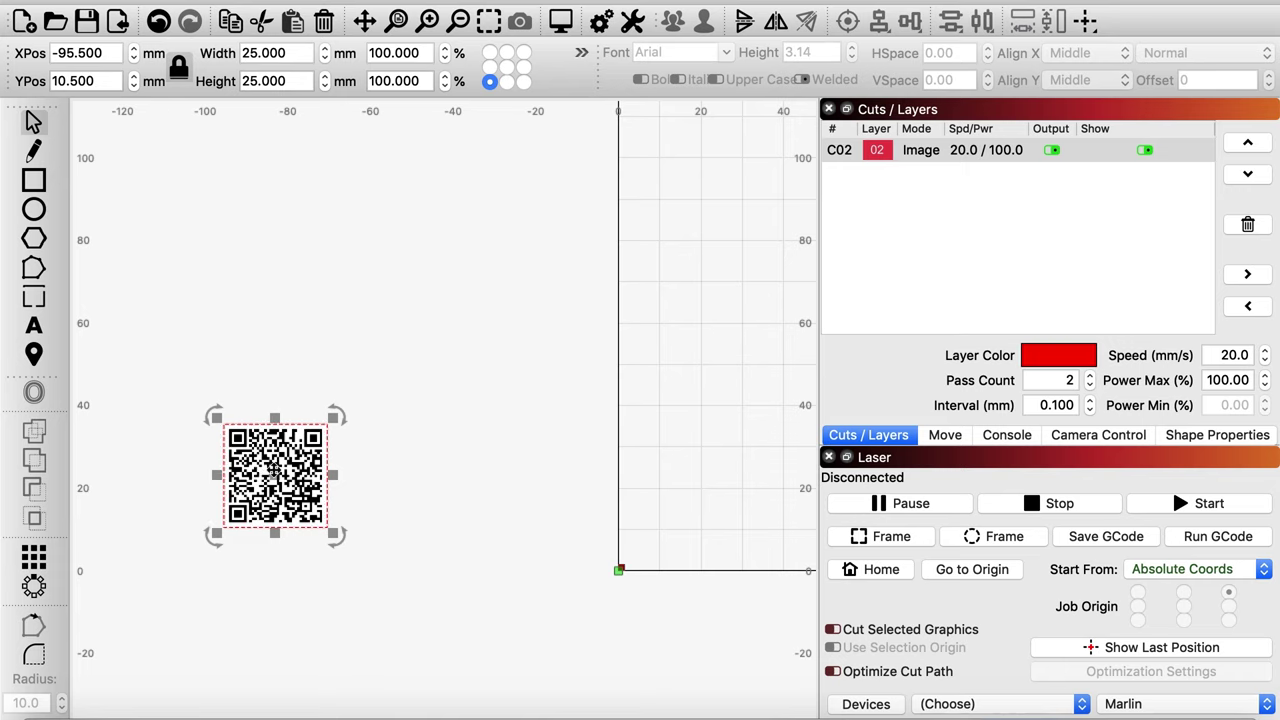
{"action": "left_click_drag", "start_coordinate": [272, 470], "coordinate": [722, 548]}
{"action": "scroll", "coordinate": [722, 548], "scroll_direction": "up", "scroll_amount": 1}
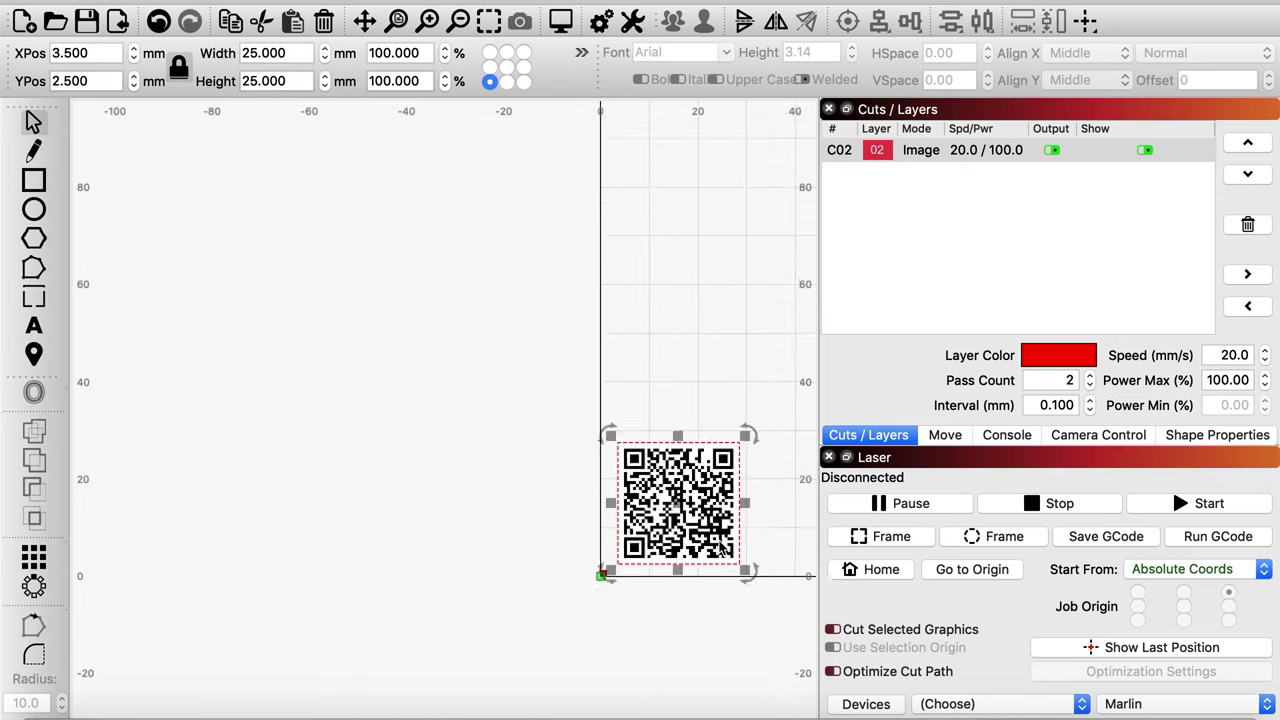
{"action": "scroll", "coordinate": [777, 535], "scroll_direction": "down", "scroll_amount": 1}
{"action": "scroll", "coordinate": [778, 535], "scroll_direction": "up", "scroll_amount": 3}
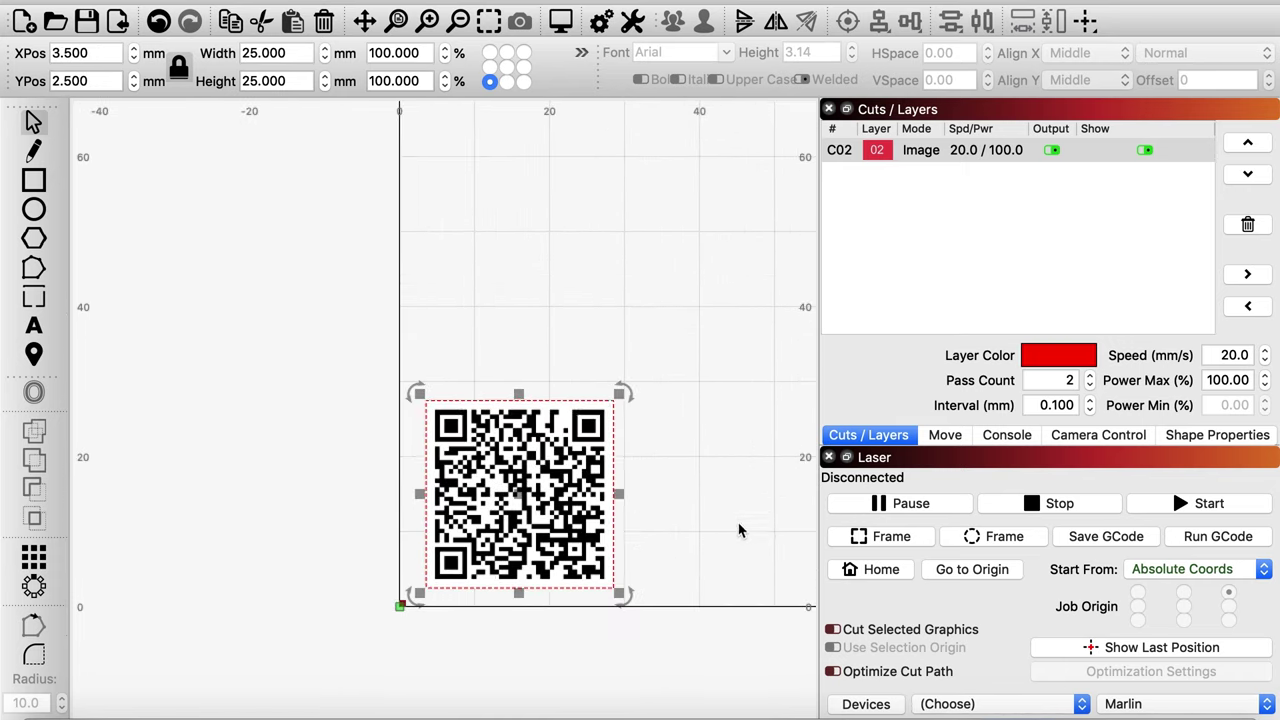
{"action": "scroll", "coordinate": [629, 531], "scroll_direction": "up", "scroll_amount": 1}
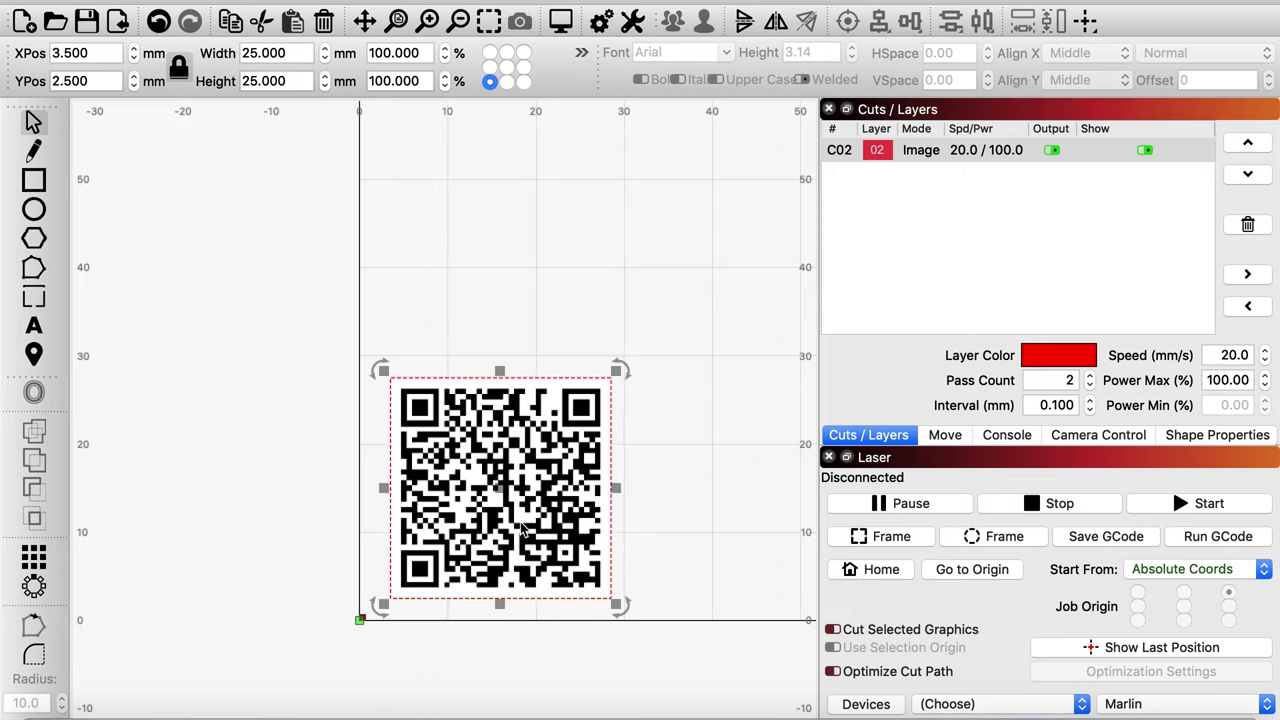
{"action": "left_click_drag", "start_coordinate": [547, 465], "coordinate": [664, 353]}
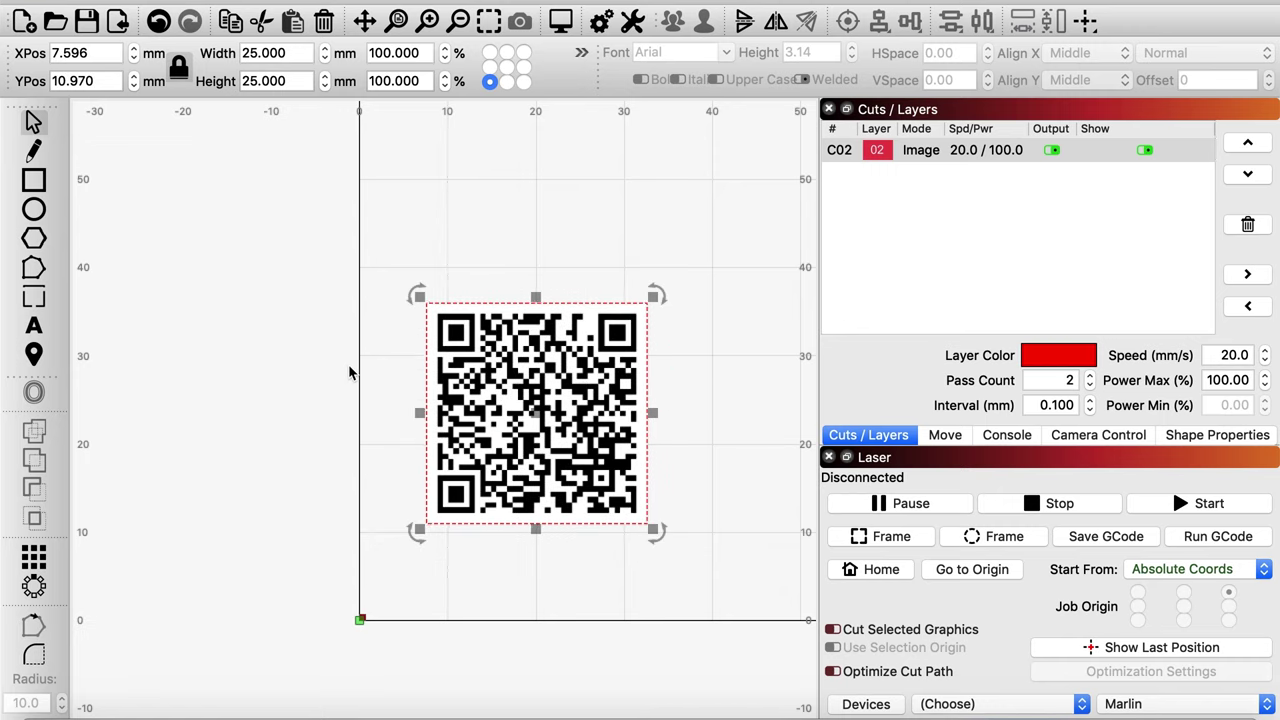
{"action": "left_click_drag", "start_coordinate": [561, 417], "coordinate": [526, 492]}
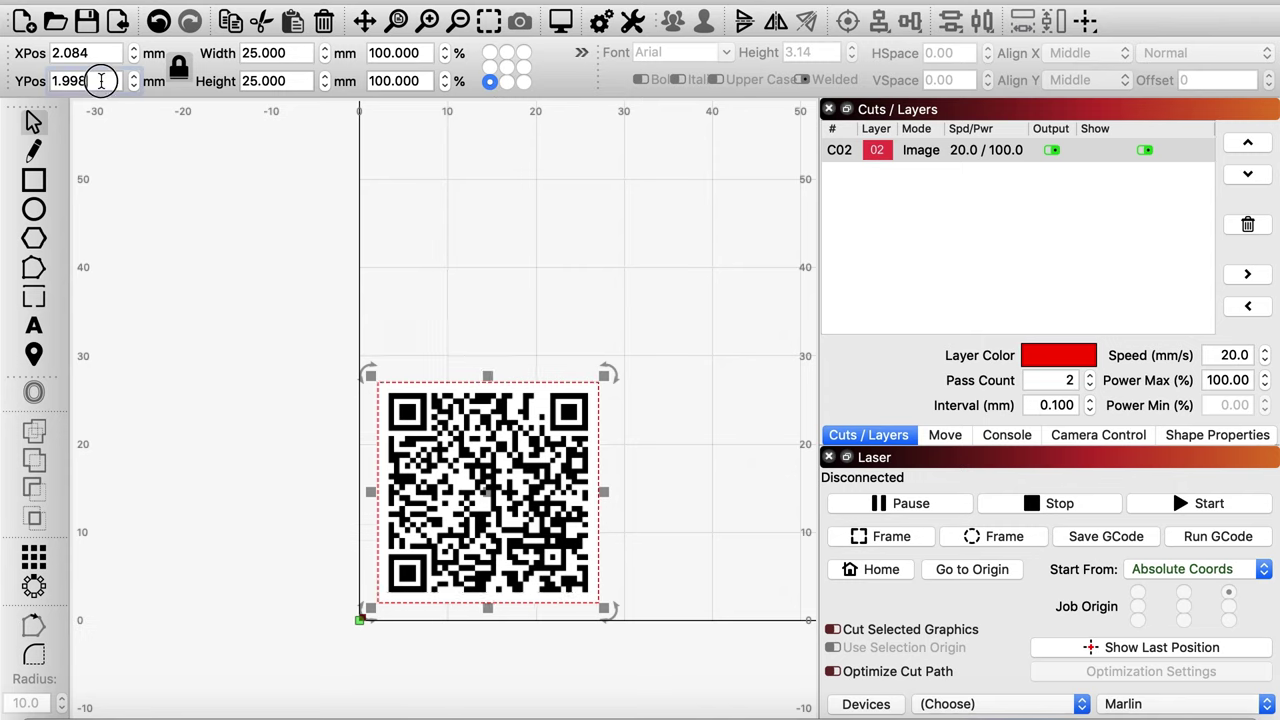
Step: Set the QR image's X and Y positions to 0
{"action": "left_click_drag", "start_coordinate": [103, 80], "coordinate": [32, 80]}
{"action": "type", "text": "0"}
{"action": "key", "text": "Return"}
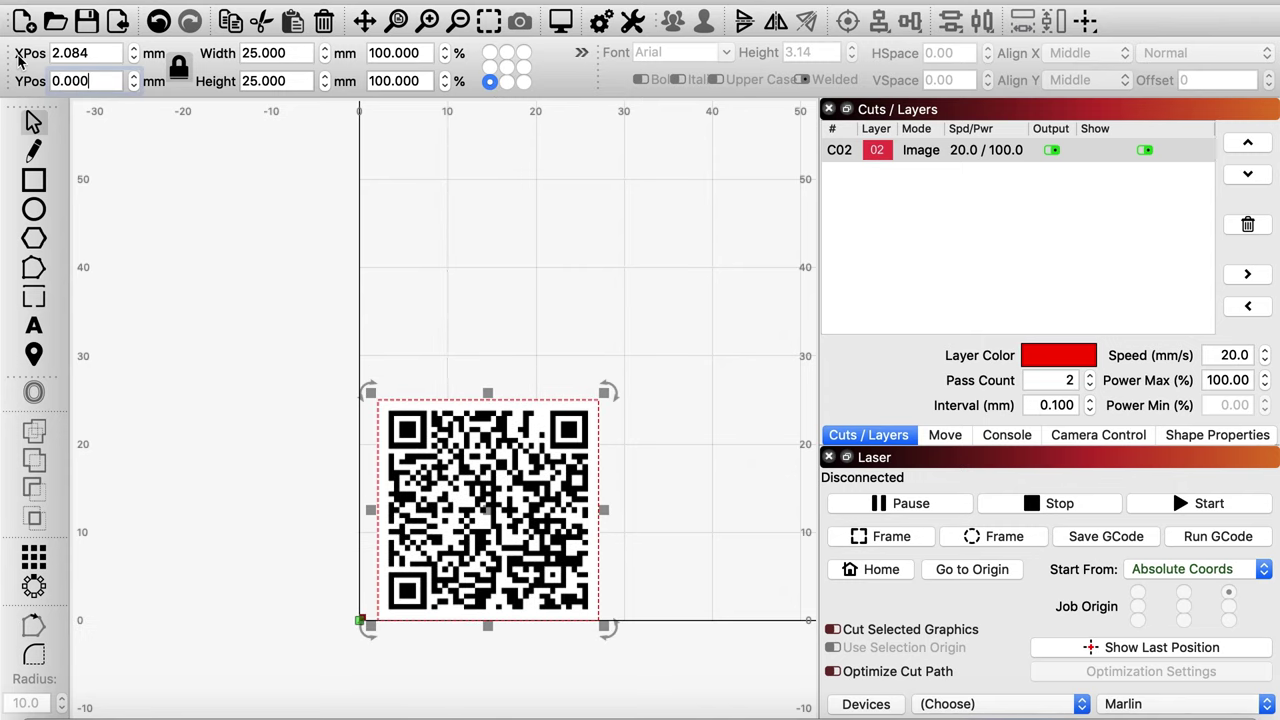
{"action": "left_click_drag", "start_coordinate": [92, 53], "coordinate": [32, 55]}
{"action": "type", "text": "0"}
{"action": "key", "text": "Return"}
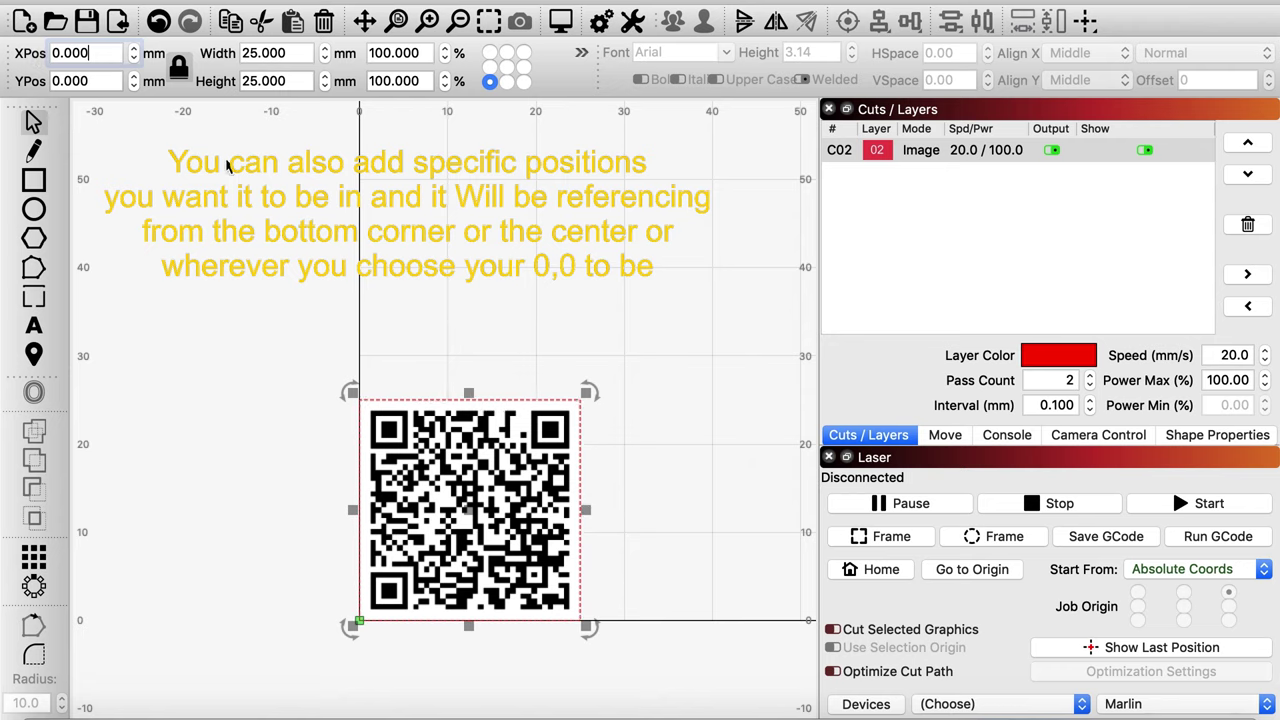
{"action": "left_click", "coordinate": [421, 255]}
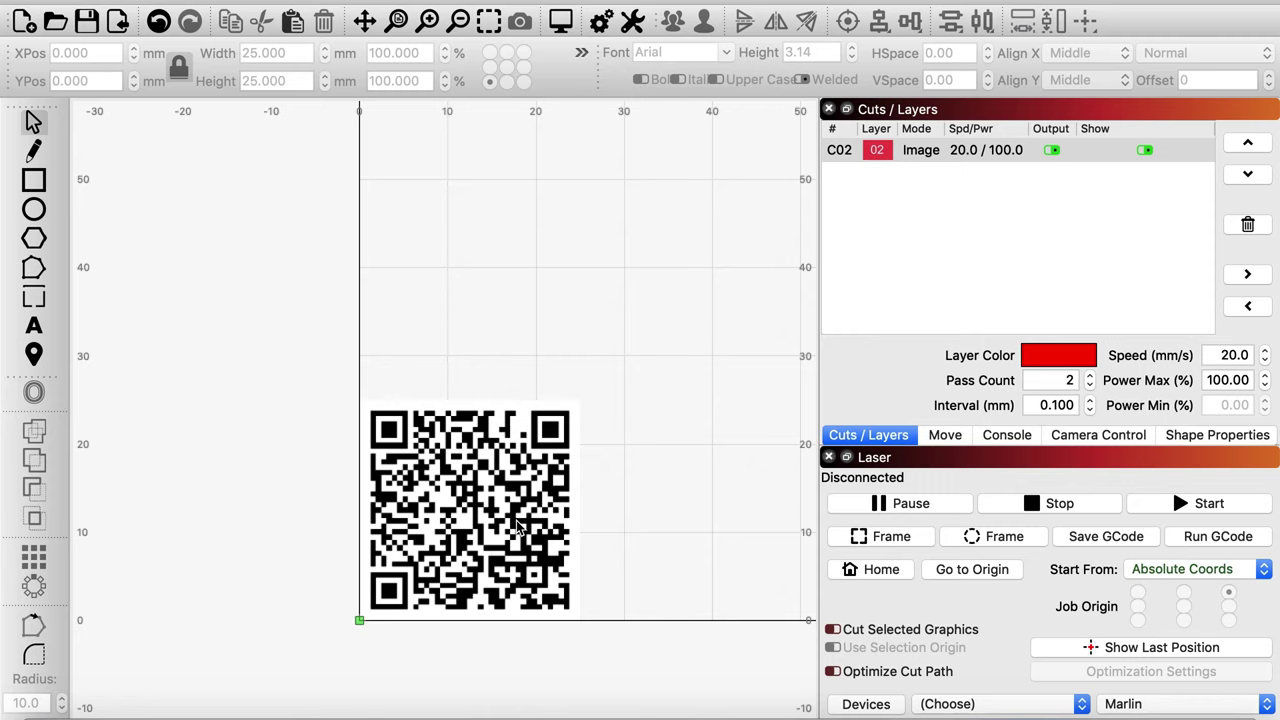
Step: Switch the position reference to the centre point and set X and Y to 0 again
{"action": "left_click", "coordinate": [474, 554]}
{"action": "left_click", "coordinate": [508, 68]}
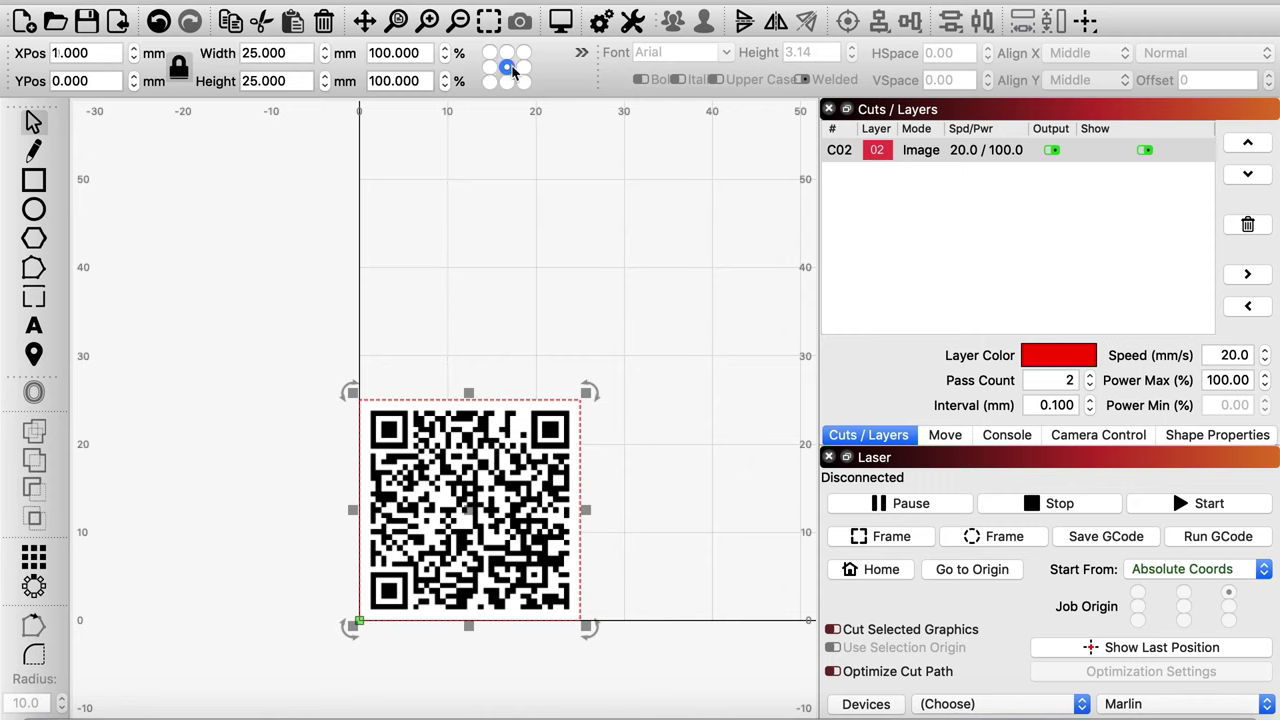
{"action": "left_click_drag", "start_coordinate": [101, 55], "coordinate": [4, 52]}
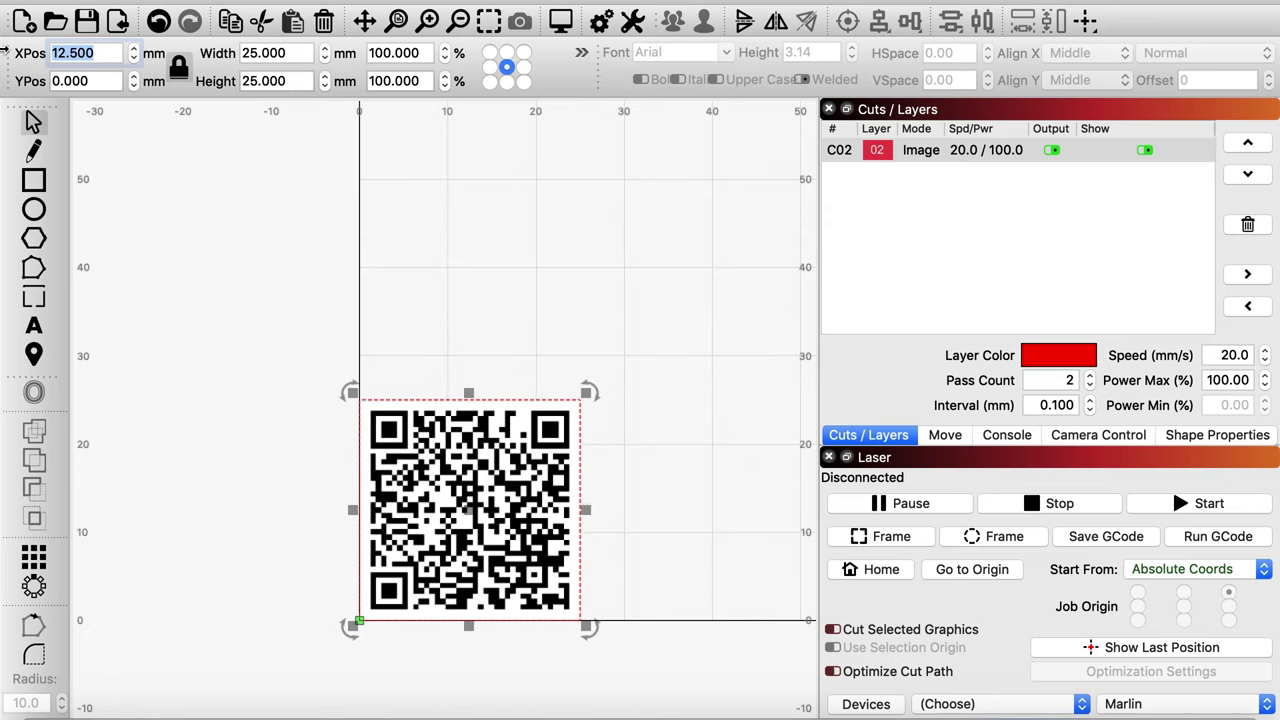
{"action": "type", "text": "0"}
{"action": "key", "text": "Tab"}
{"action": "left_click", "coordinate": [101, 79]}
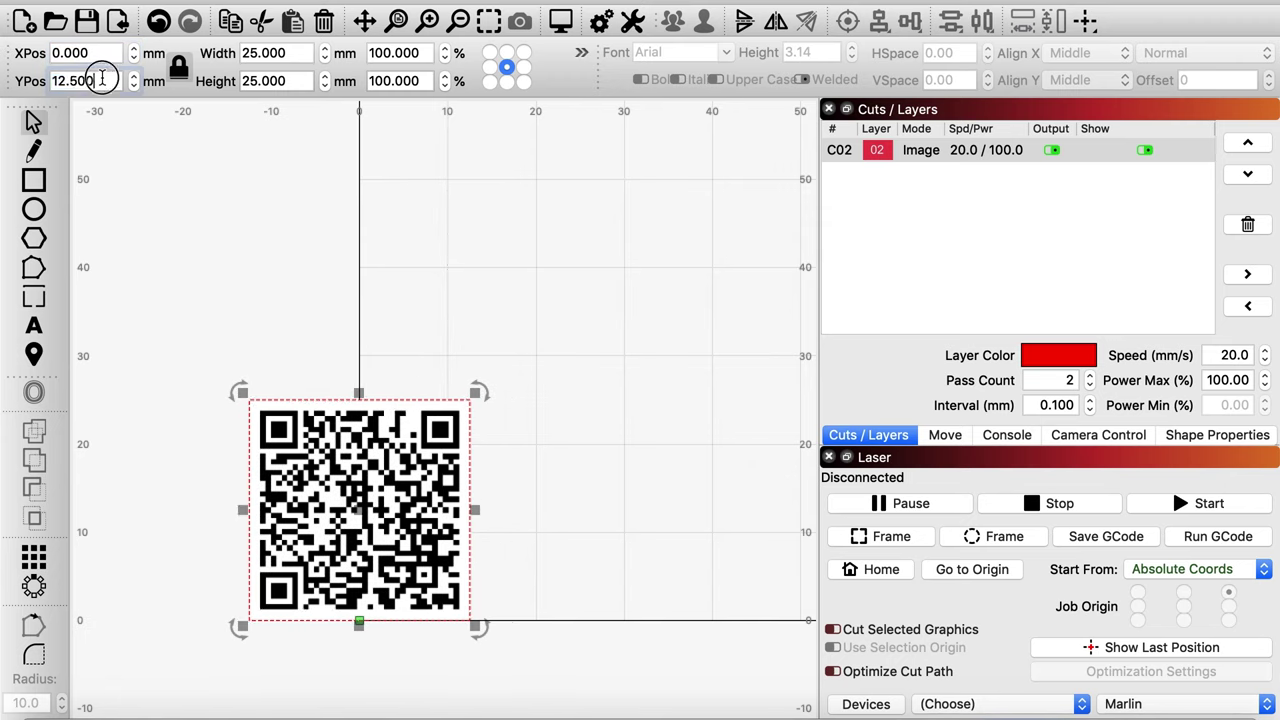
{"action": "left_click_drag", "start_coordinate": [101, 79], "coordinate": [4, 86]}
{"action": "type", "text": "0"}
{"action": "key", "text": "Return"}
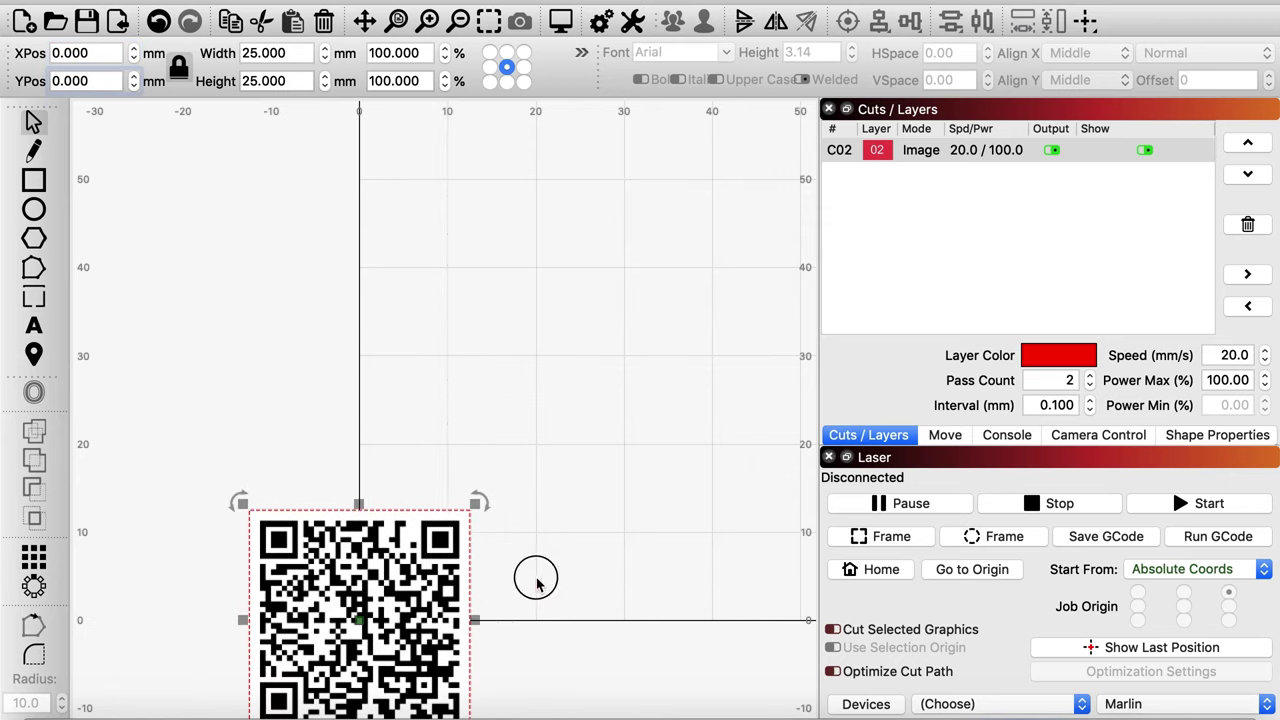
{"action": "left_click", "coordinate": [536, 584]}
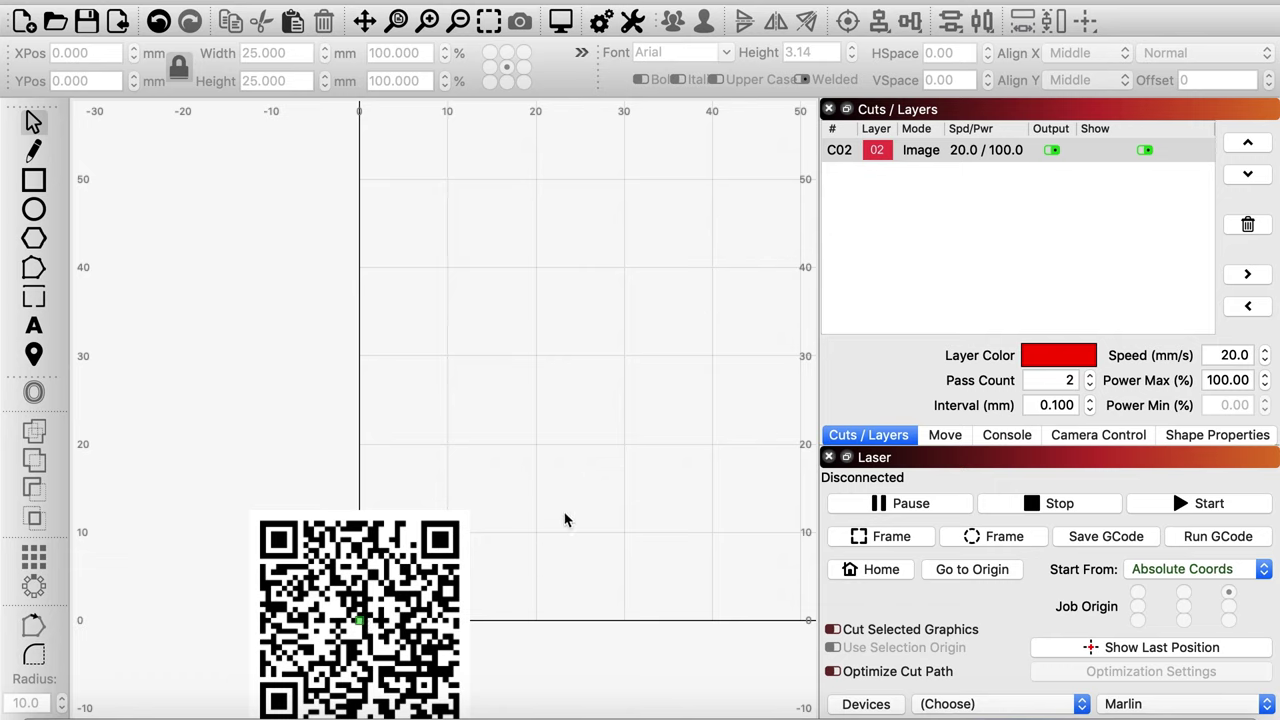
Step: Move the QR code up into the work area and lower its image layer to 1 pass
{"action": "left_click", "coordinate": [430, 565]}
{"action": "left_click_drag", "start_coordinate": [430, 565], "coordinate": [604, 365]}
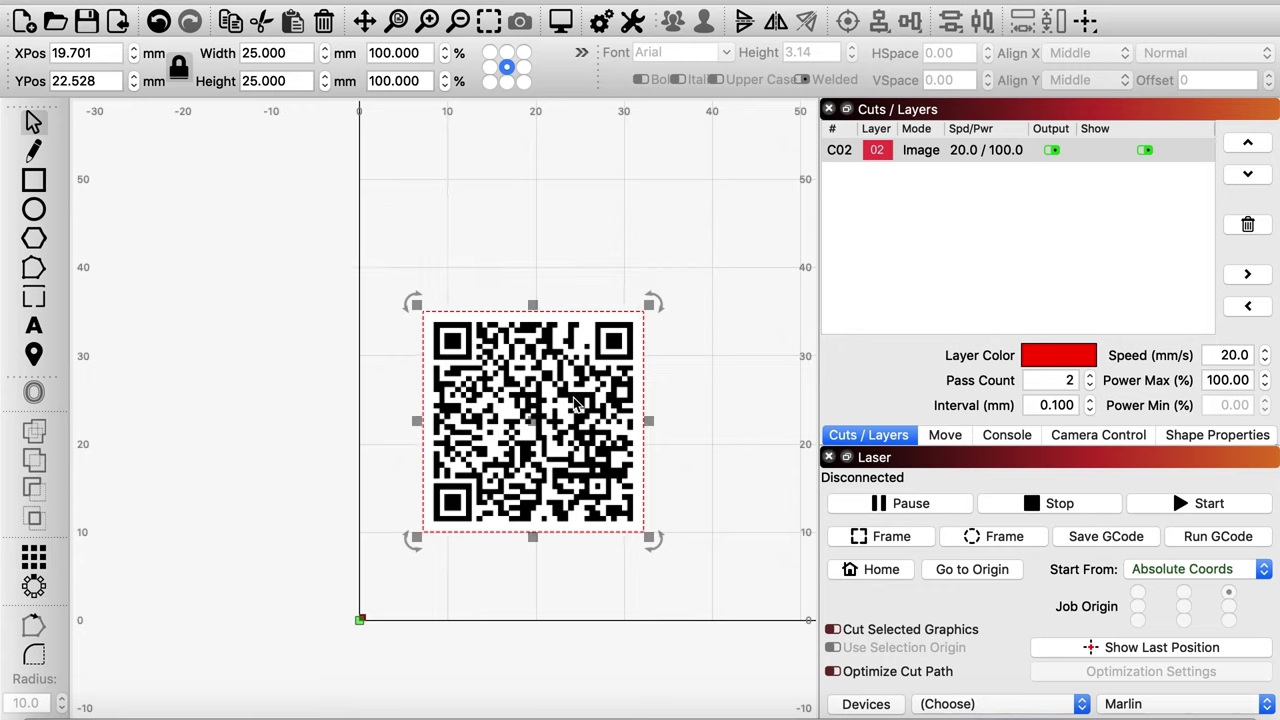
{"action": "left_click", "coordinate": [1090, 385]}
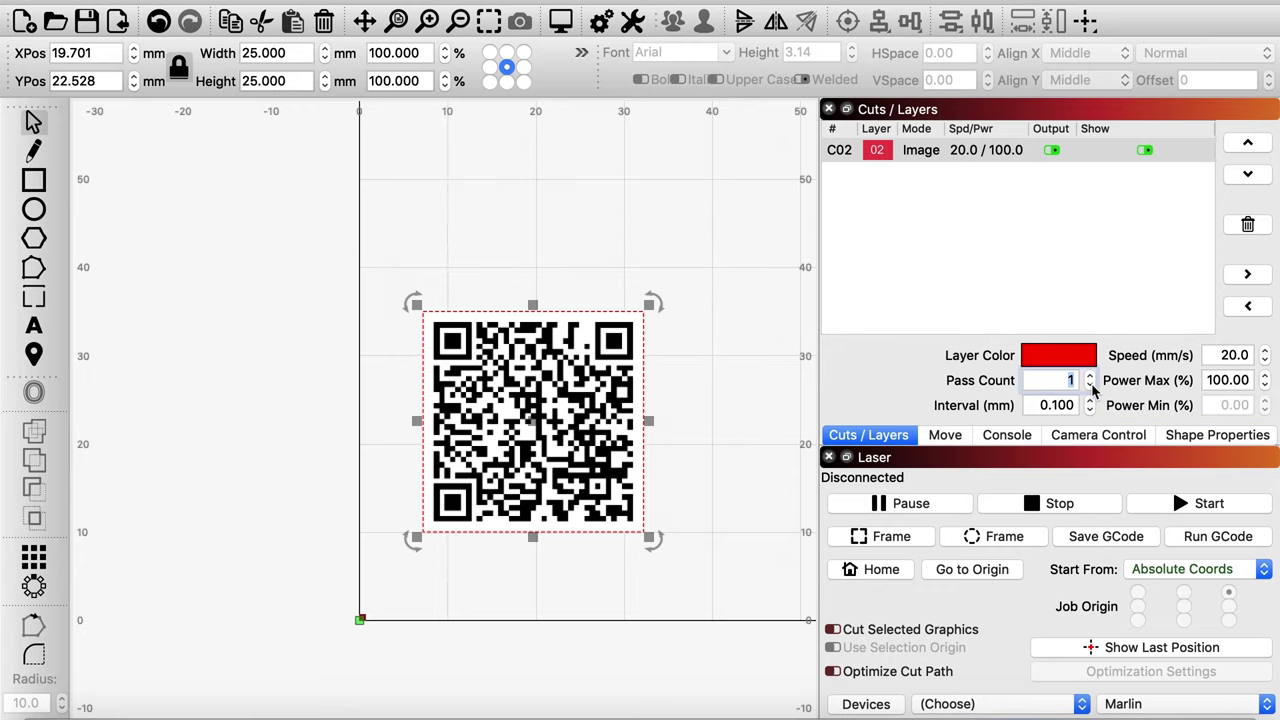
{"action": "left_click", "coordinate": [997, 332]}
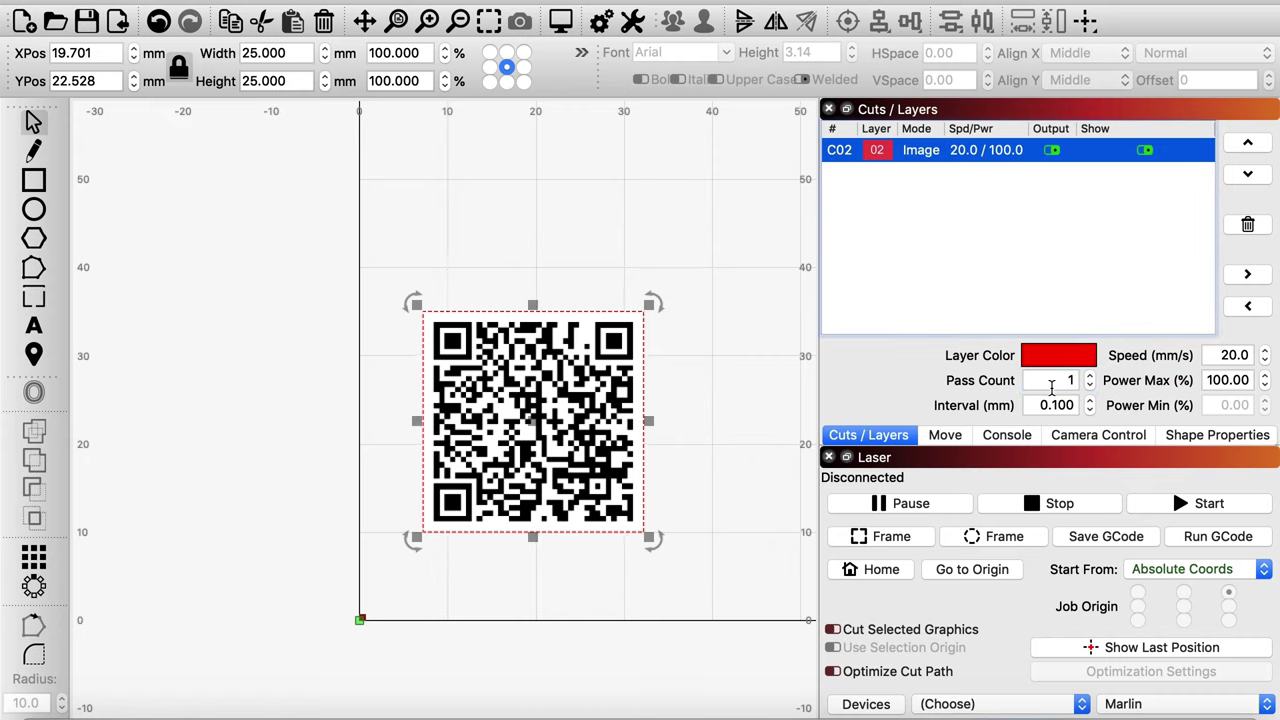
Step: Set the image layer speed to 18 mm/s, then drag the QR to the origin and back up
{"action": "double_click", "coordinate": [1237, 355]}
{"action": "type", "text": "1"}
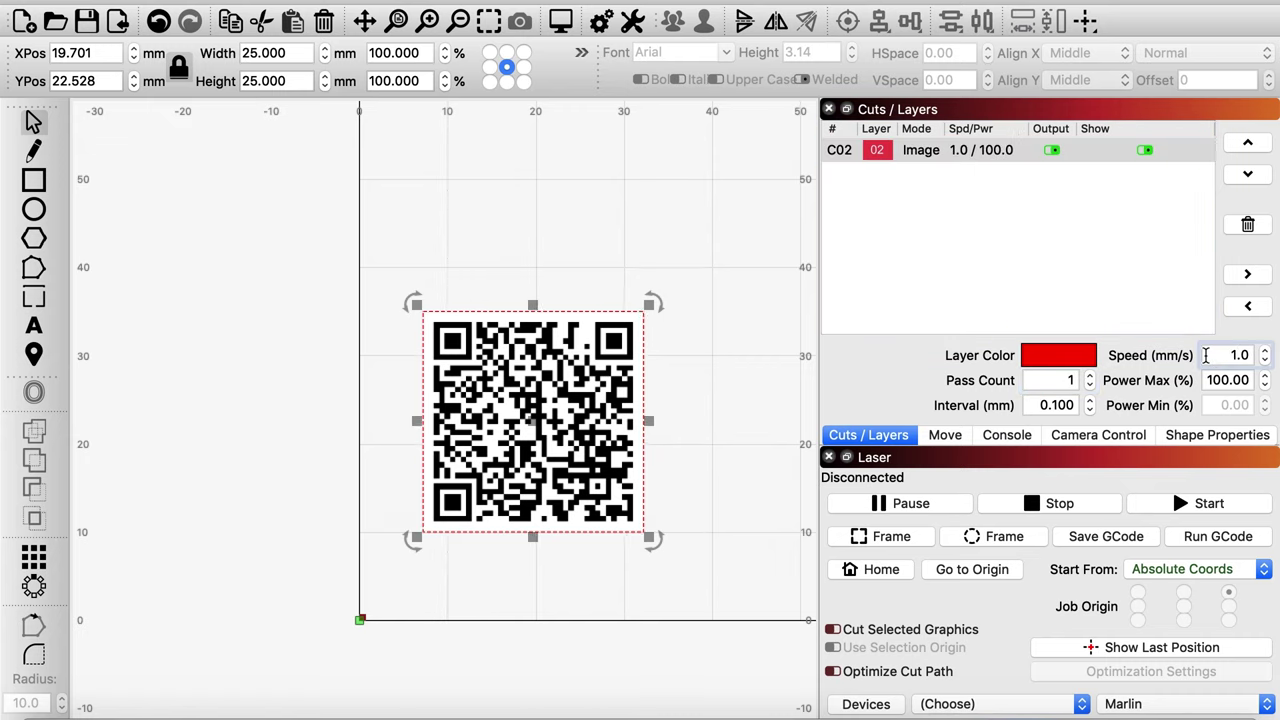
{"action": "type", "text": "8"}
{"action": "left_click", "coordinate": [1110, 288]}
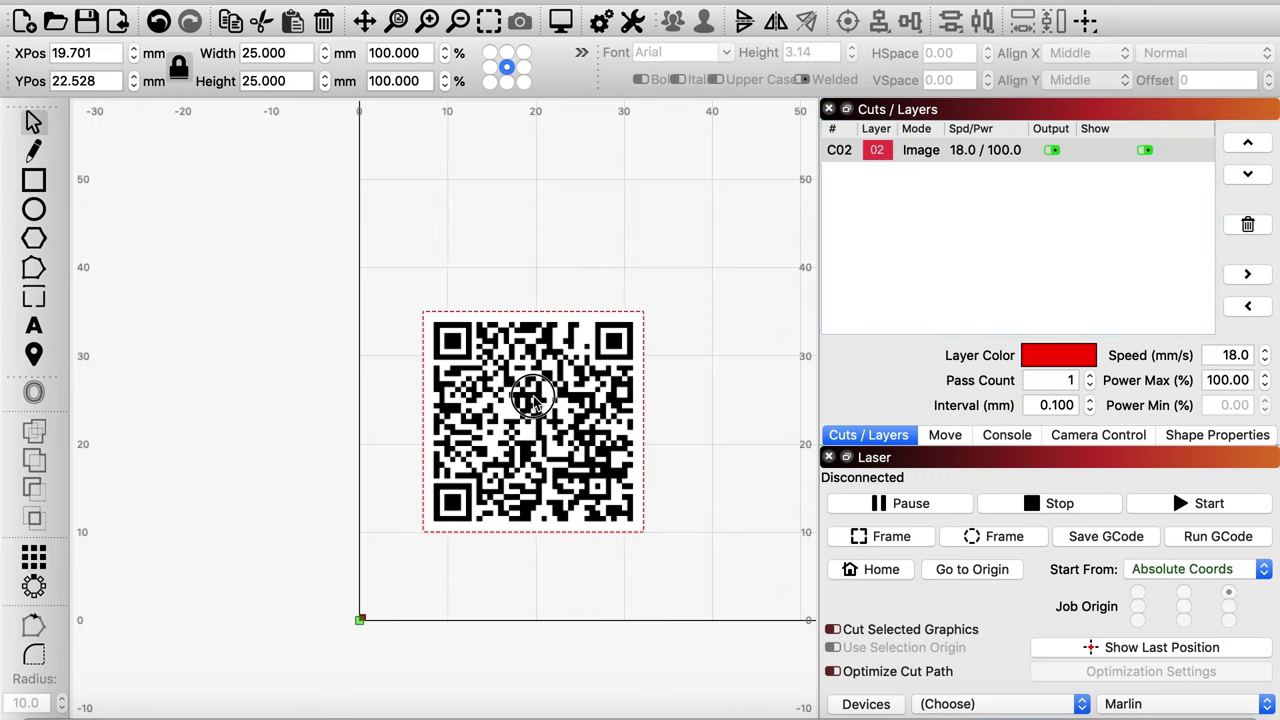
{"action": "left_click_drag", "start_coordinate": [543, 396], "coordinate": [471, 494]}
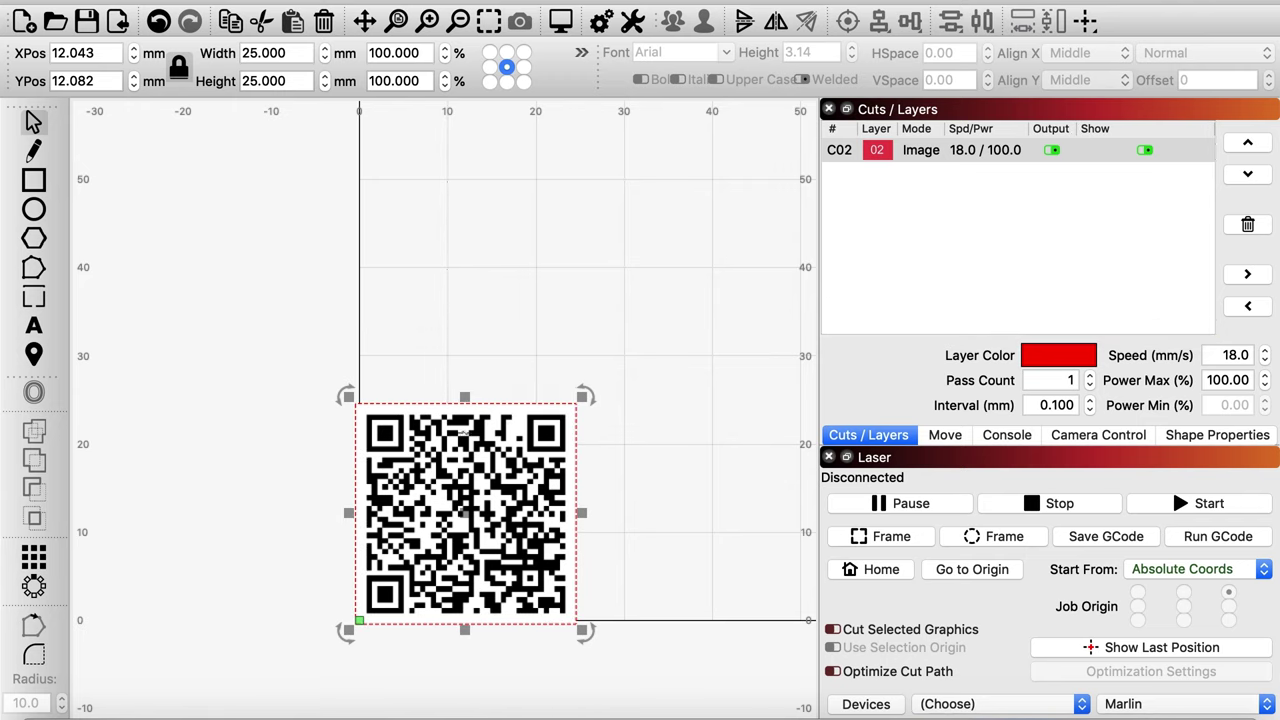
{"action": "left_click_drag", "start_coordinate": [438, 530], "coordinate": [537, 416]}
Step: Try dropping YoutubeQRcode.png from Downloads onto the LightBurn design again
{"action": "left_click", "coordinate": [38, 708]}
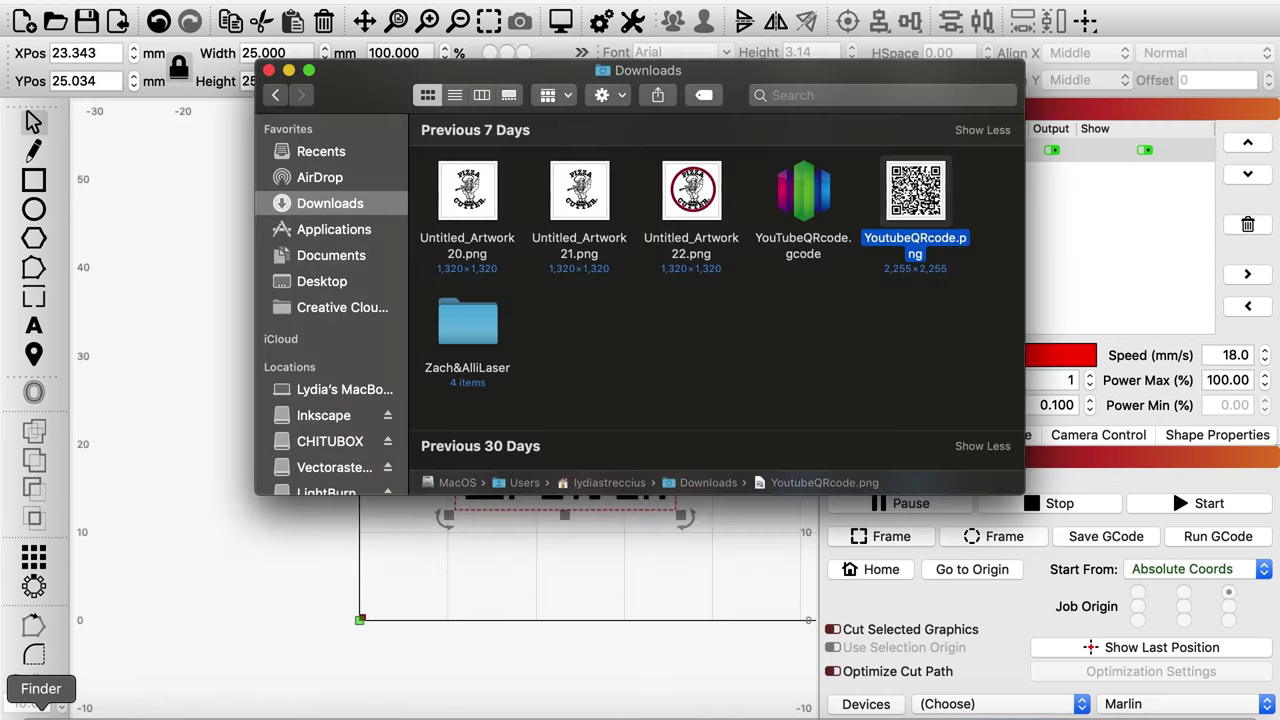
{"action": "left_click_drag", "start_coordinate": [915, 195], "coordinate": [640, 515]}
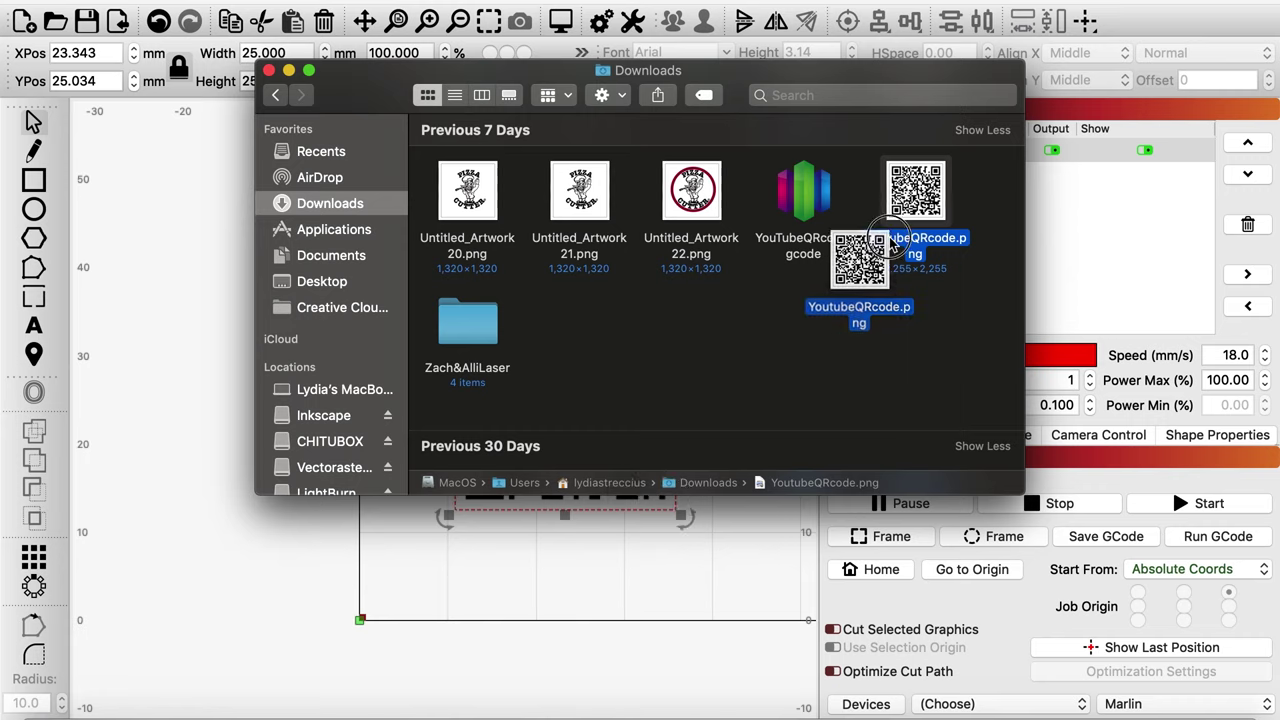
{"action": "left_click", "coordinate": [688, 516]}
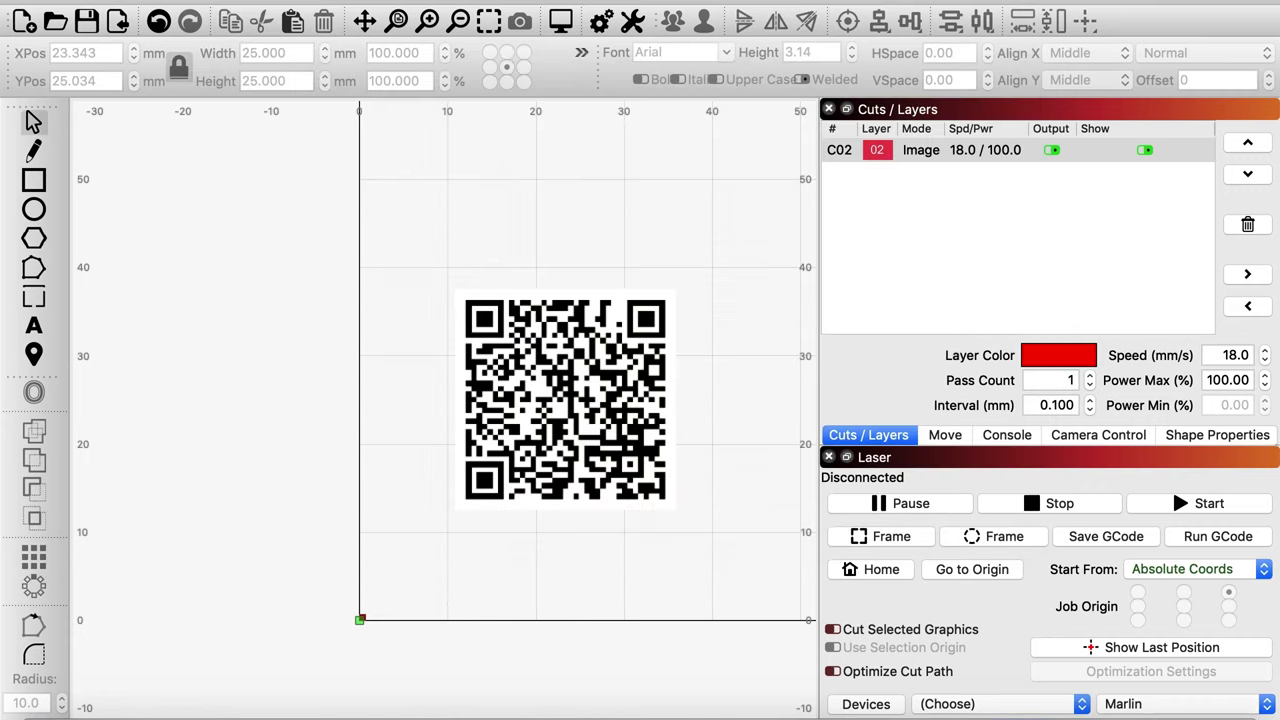
Step: Import image.svg into LightBurn through File > Import
{"action": "left_click", "coordinate": [149, 69]}
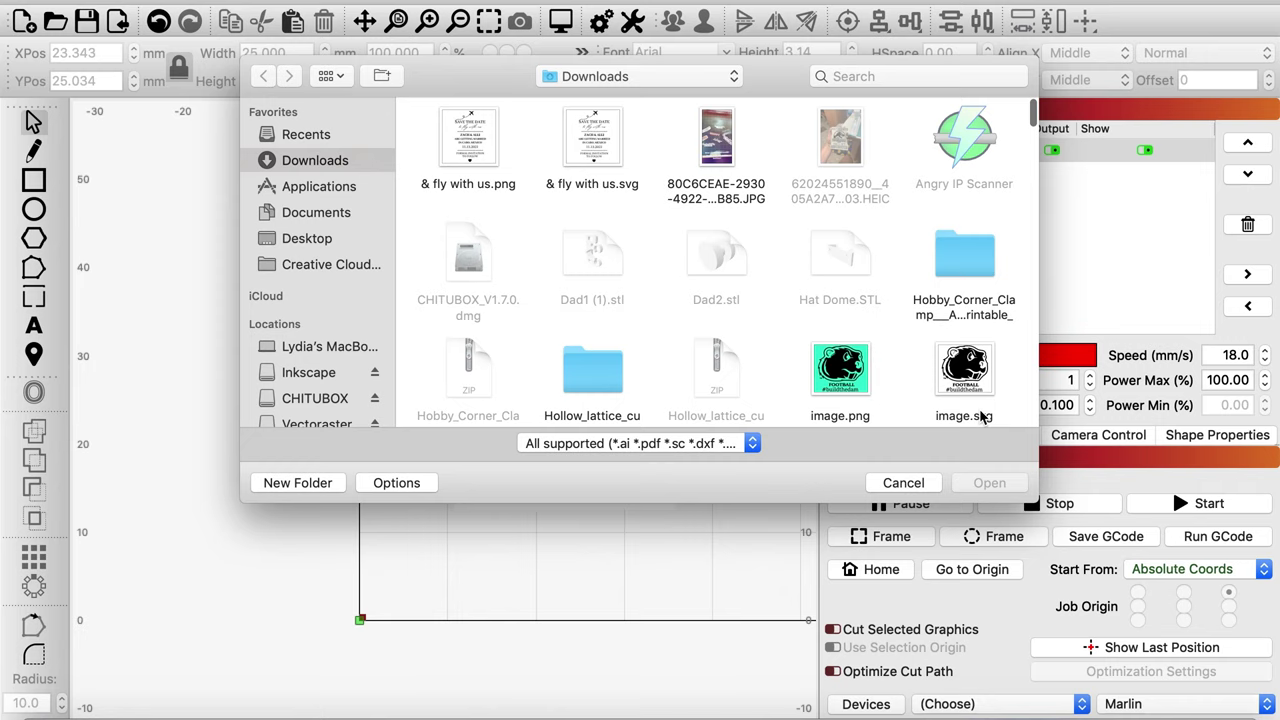
{"action": "left_click", "coordinate": [966, 385]}
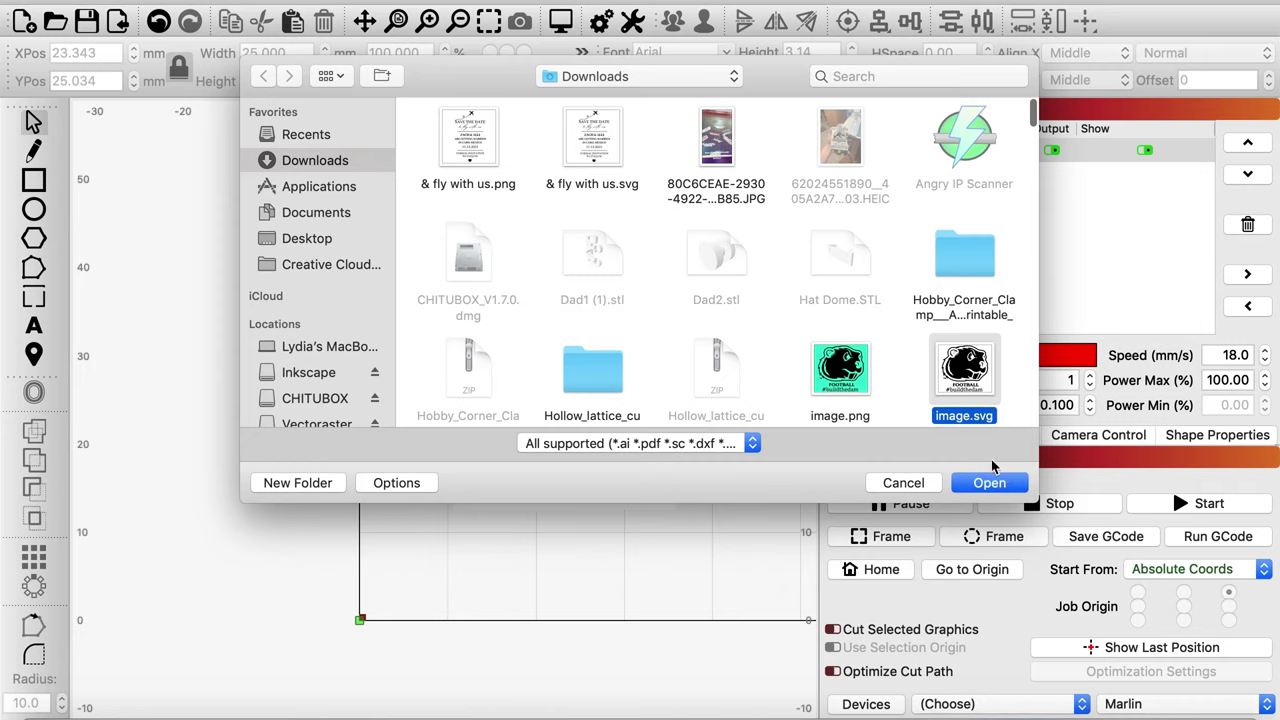
{"action": "left_click", "coordinate": [985, 483]}
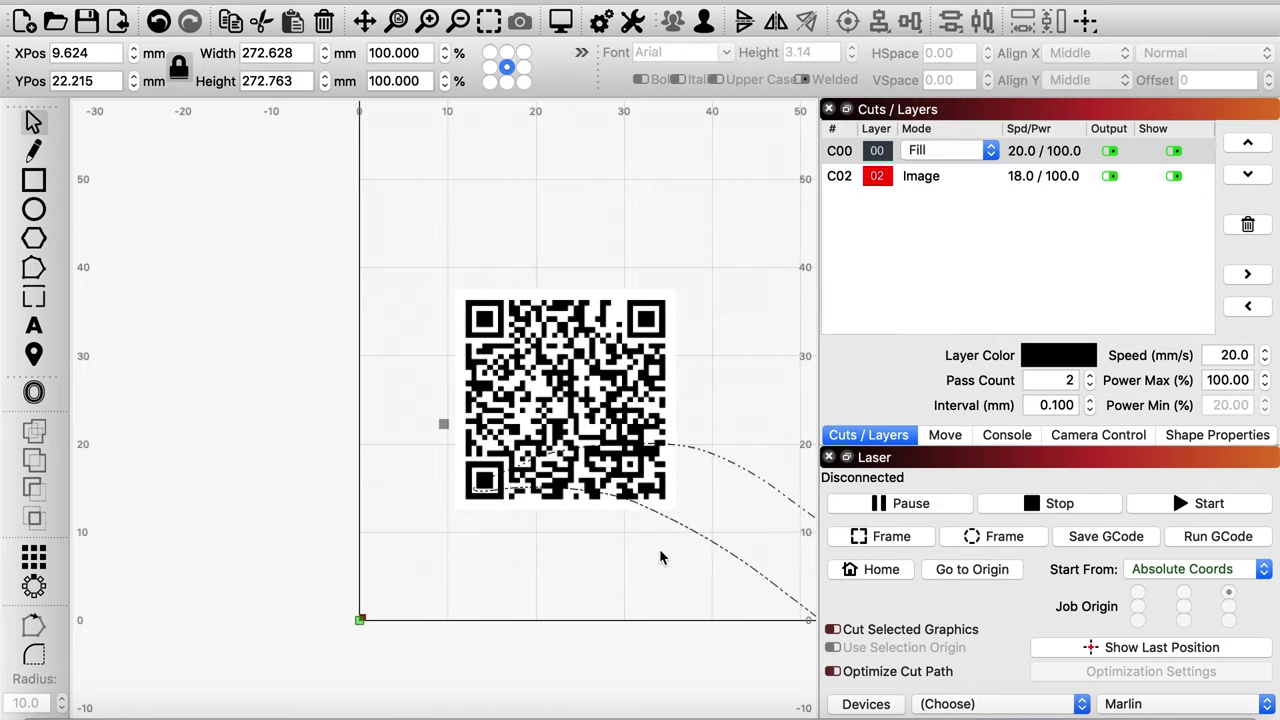
{"action": "scroll", "coordinate": [659, 548], "scroll_direction": "up", "scroll_amount": 2}
{"action": "scroll", "coordinate": [659, 548], "scroll_direction": "down", "scroll_amount": 5}
{"action": "scroll", "coordinate": [659, 548], "scroll_direction": "down", "scroll_amount": 3}
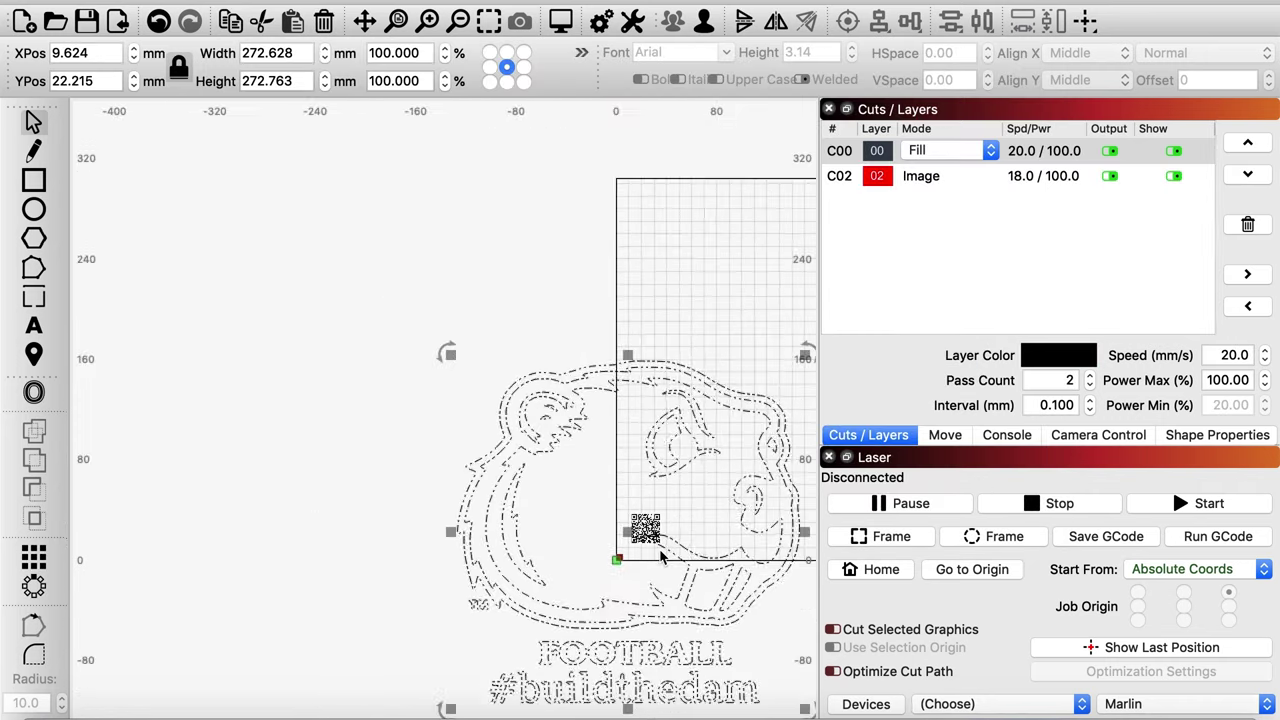
Step: Scale the football logo to about 193.2 mm wide and place it above the QR code
{"action": "left_click_drag", "start_coordinate": [688, 432], "coordinate": [548, 299]}
{"action": "key", "text": "Escape"}
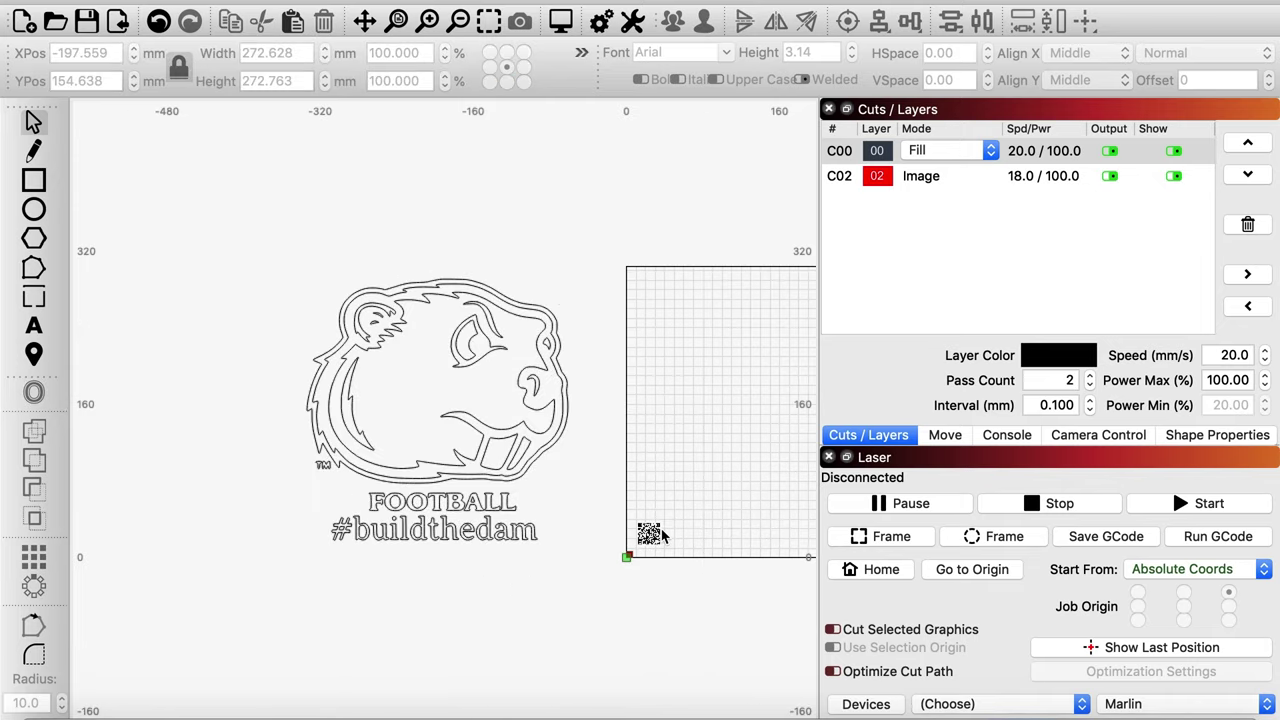
{"action": "left_click_drag", "start_coordinate": [540, 383], "coordinate": [877, 353]}
{"action": "left_click_drag", "start_coordinate": [640, 262], "coordinate": [721, 328]}
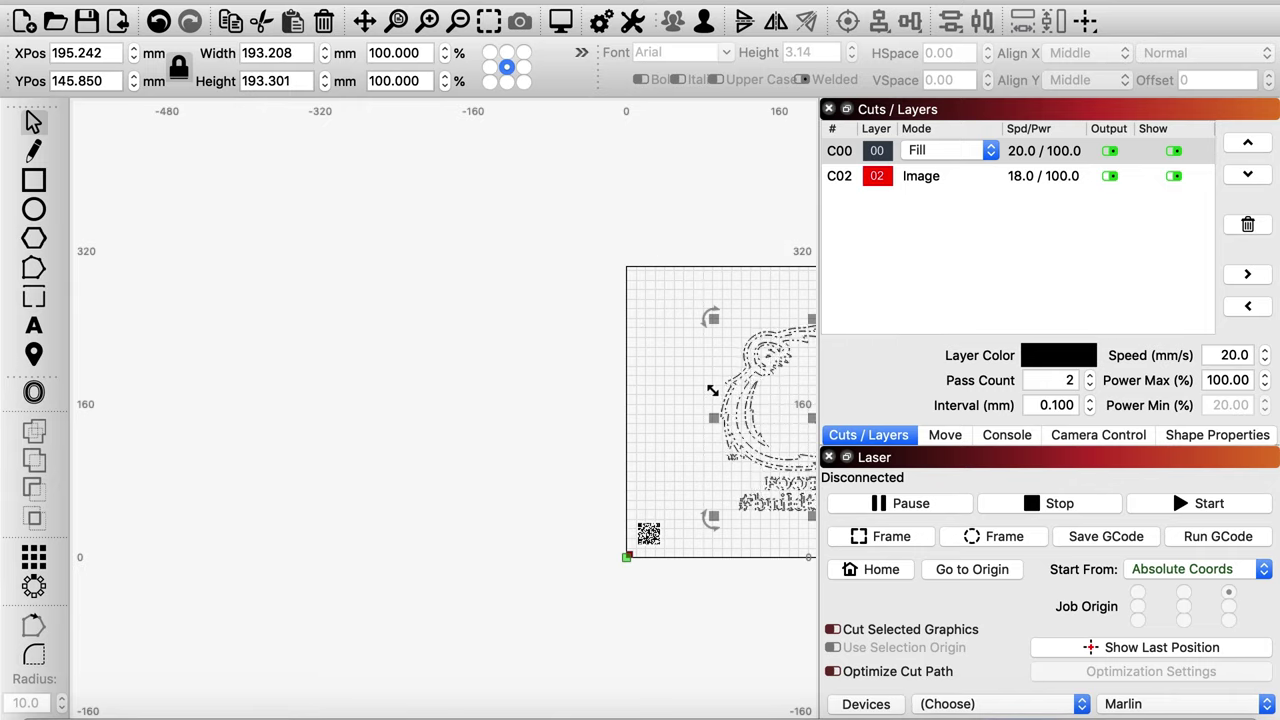
{"action": "left_click_drag", "start_coordinate": [755, 380], "coordinate": [670, 371]}
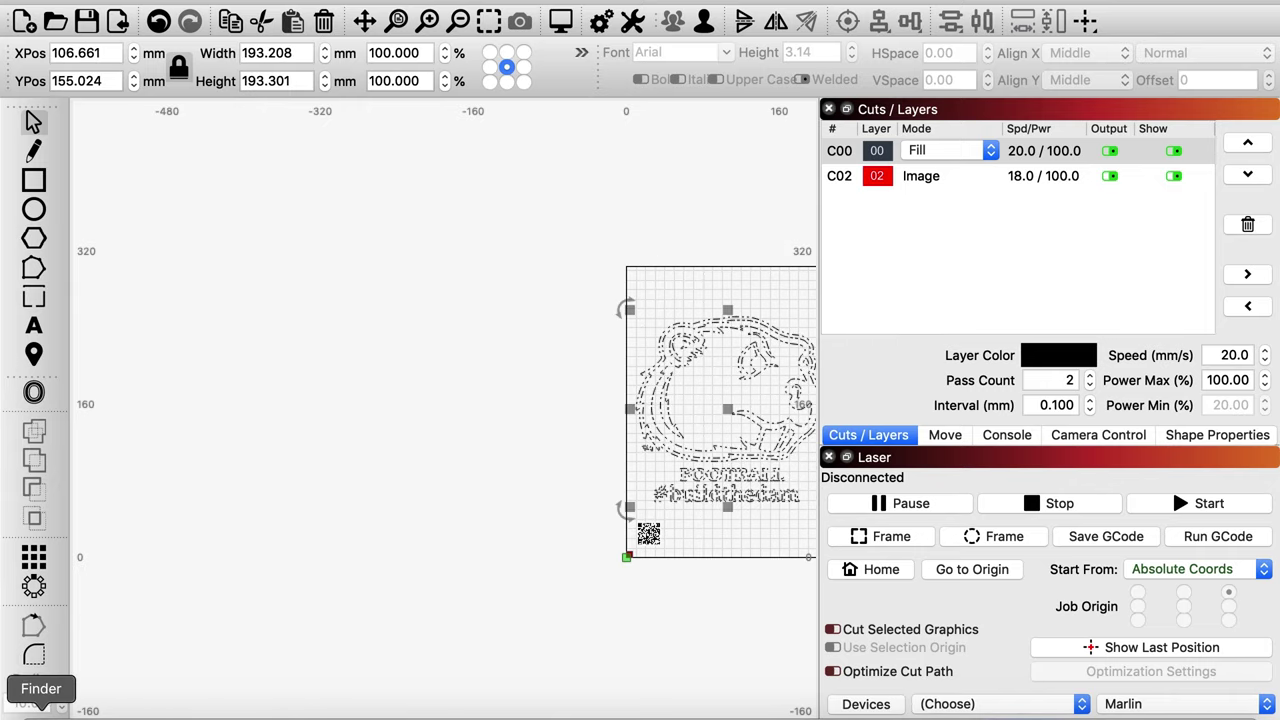
{"action": "left_click", "coordinate": [38, 712]}
{"action": "scroll", "coordinate": [771, 317], "scroll_direction": "down", "scroll_amount": 5}
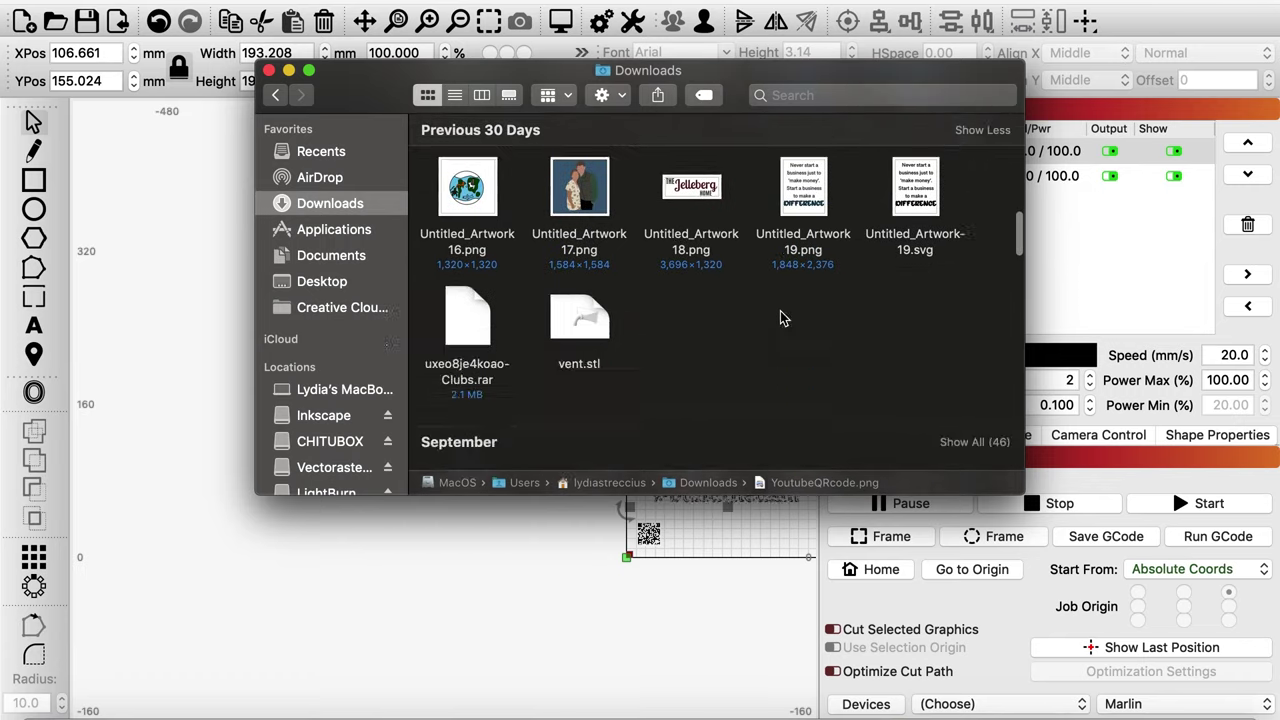
{"action": "scroll", "coordinate": [740, 420], "scroll_direction": "up", "scroll_amount": 3}
{"action": "left_click", "coordinate": [709, 597]}
{"action": "scroll", "coordinate": [610, 466], "scroll_direction": "up", "scroll_amount": 5}
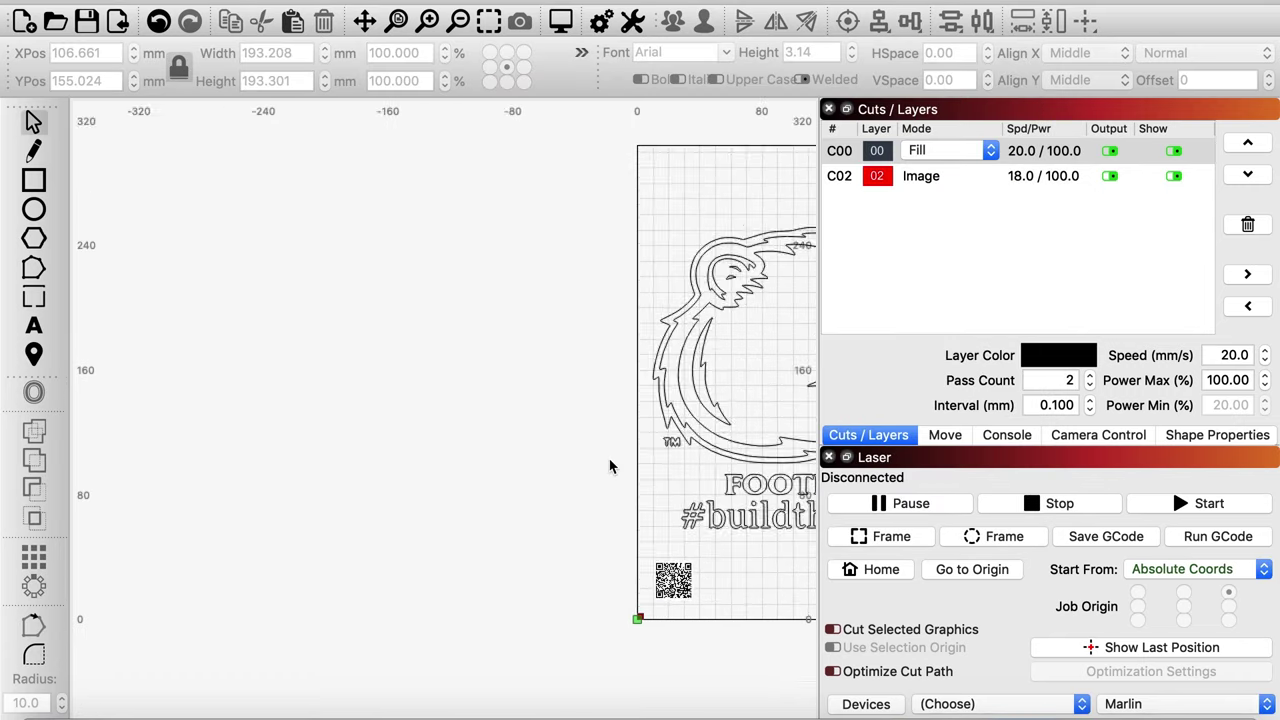
{"action": "scroll", "coordinate": [610, 466], "scroll_direction": "down", "scroll_amount": 8}
{"action": "scroll", "coordinate": [785, 443], "scroll_direction": "up", "scroll_amount": 4}
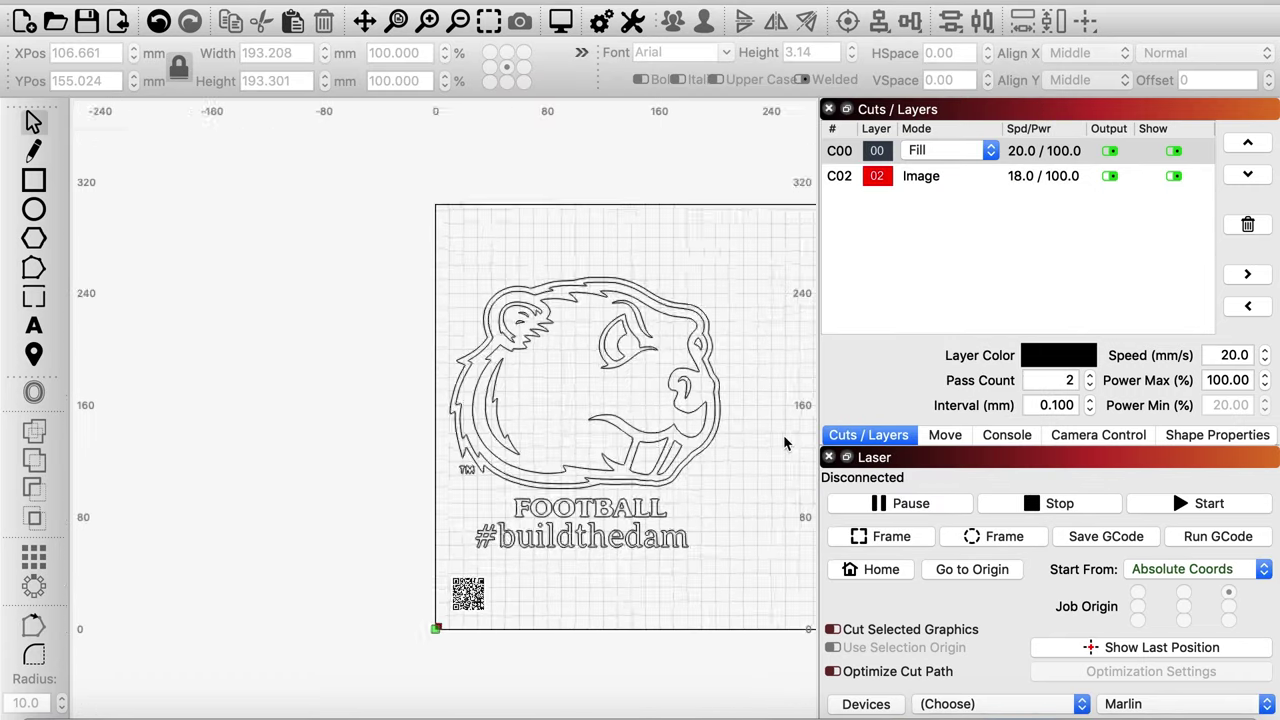
Step: Review the football design's layer C00 settings, leaving it on Fill
{"action": "left_click", "coordinate": [877, 152]}
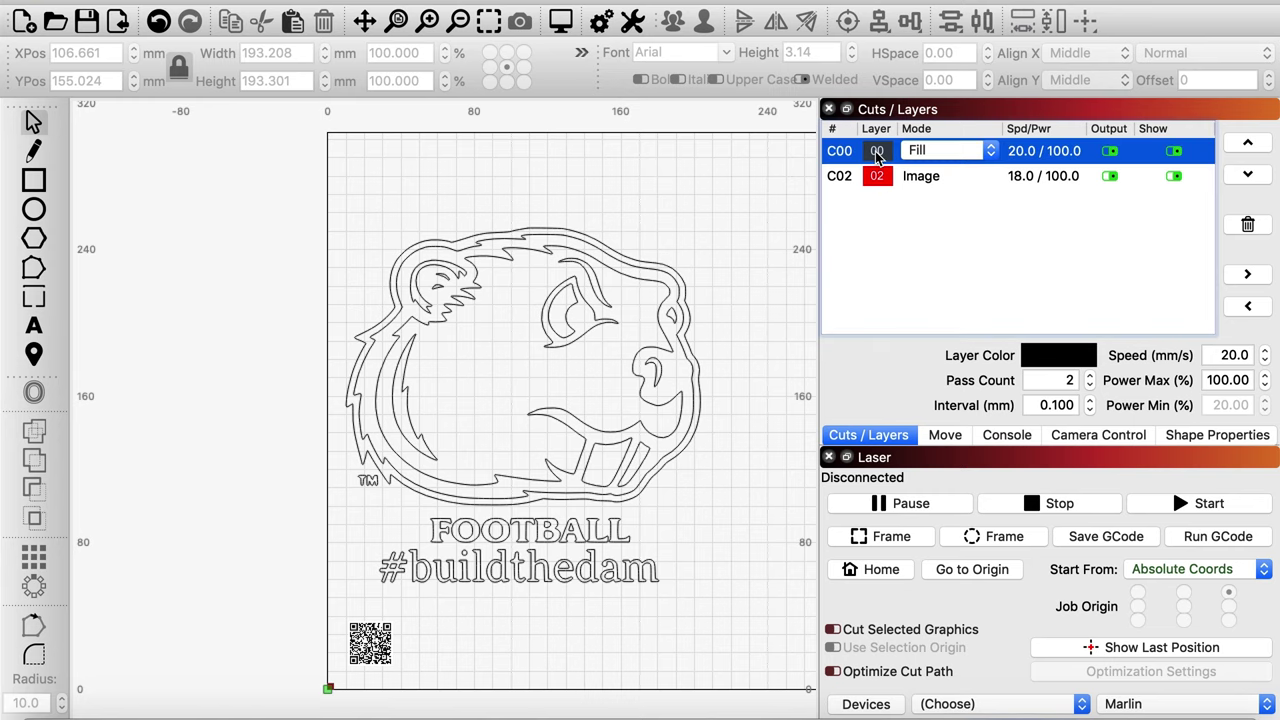
{"action": "double_click", "coordinate": [877, 152]}
{"action": "key", "text": "Escape"}
{"action": "left_click", "coordinate": [921, 180]}
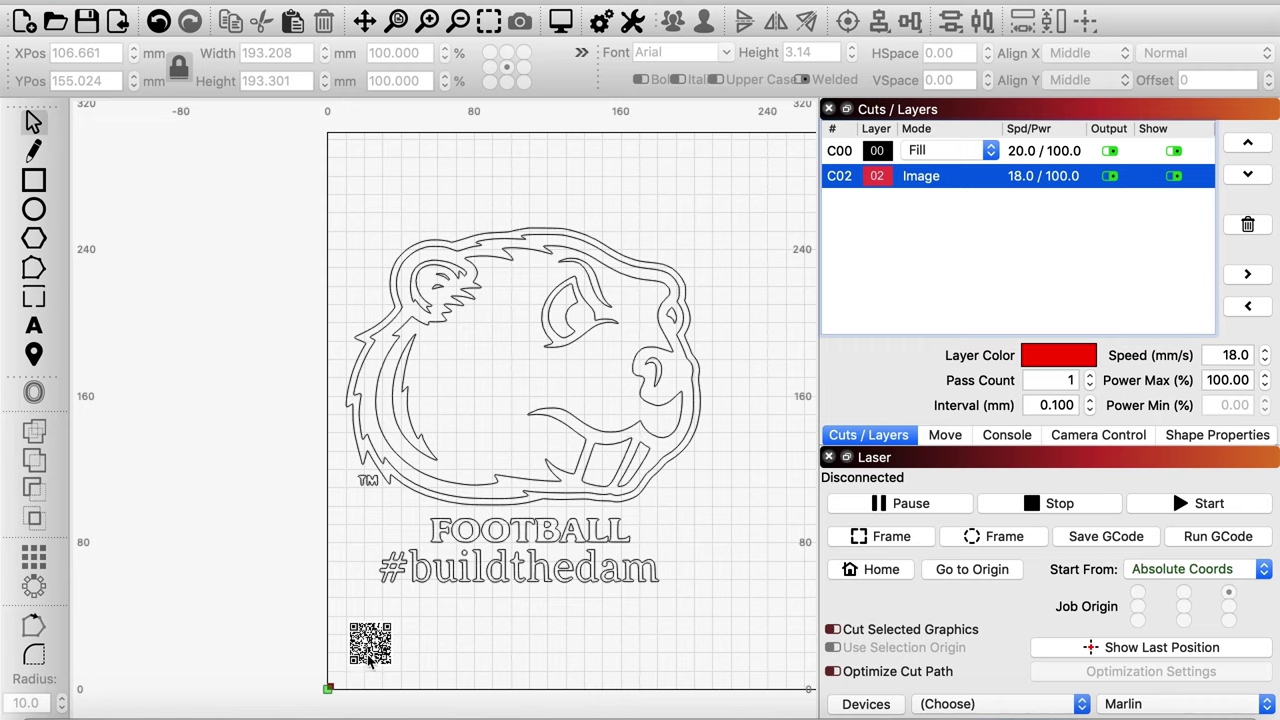
{"action": "left_click", "coordinate": [872, 152]}
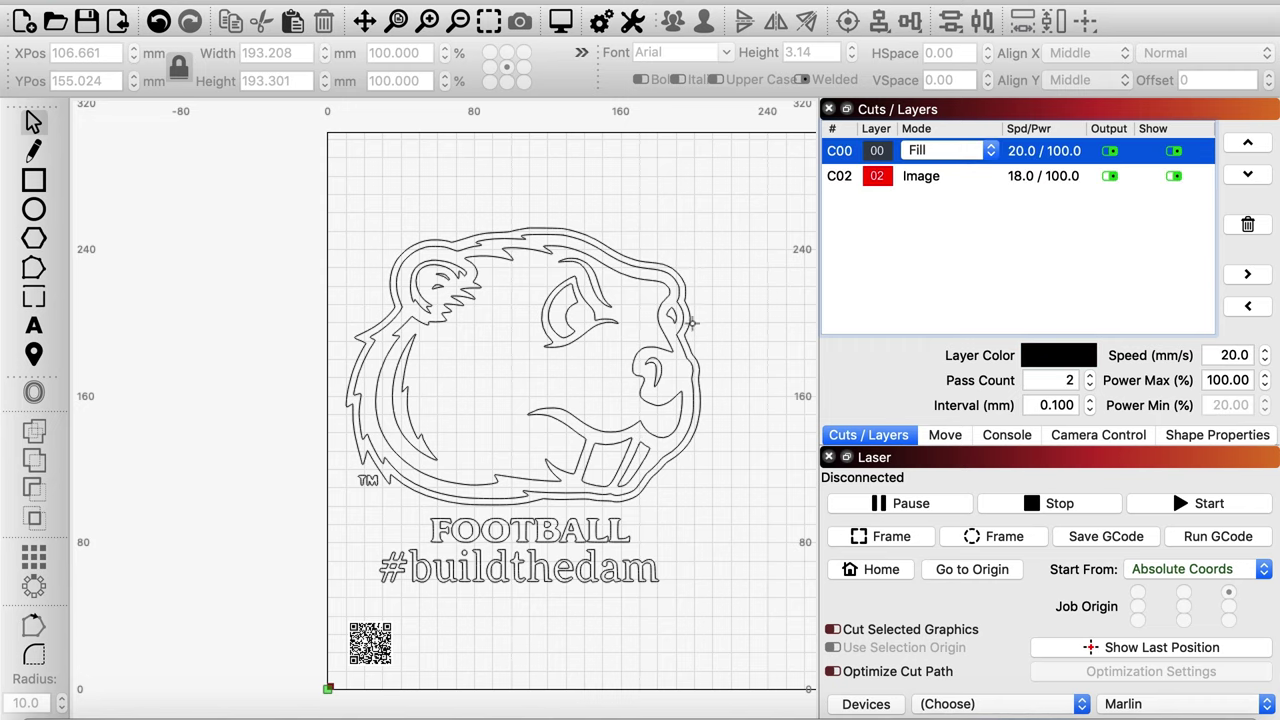
{"action": "left_click", "coordinate": [950, 153]}
{"action": "left_click", "coordinate": [952, 153]}
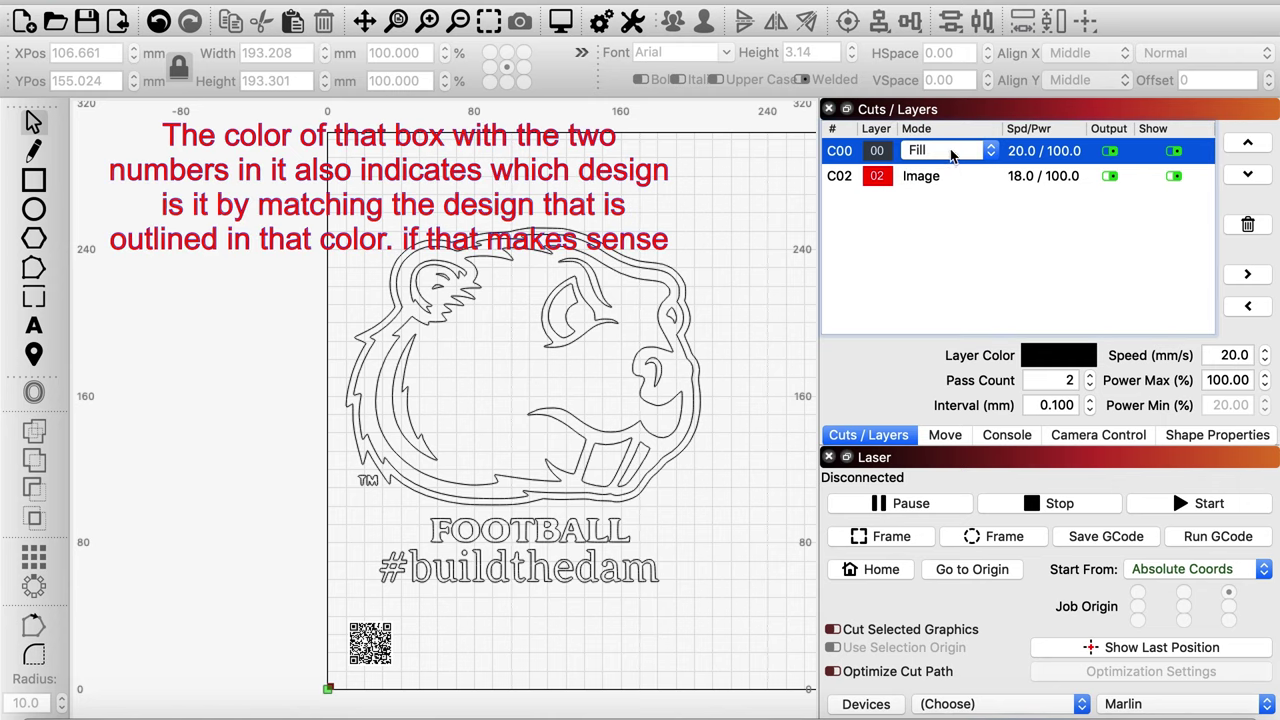
Step: In layer C02's Cut Settings Editor, change Image Mode from Dither to Threshold
{"action": "left_click", "coordinate": [375, 640]}
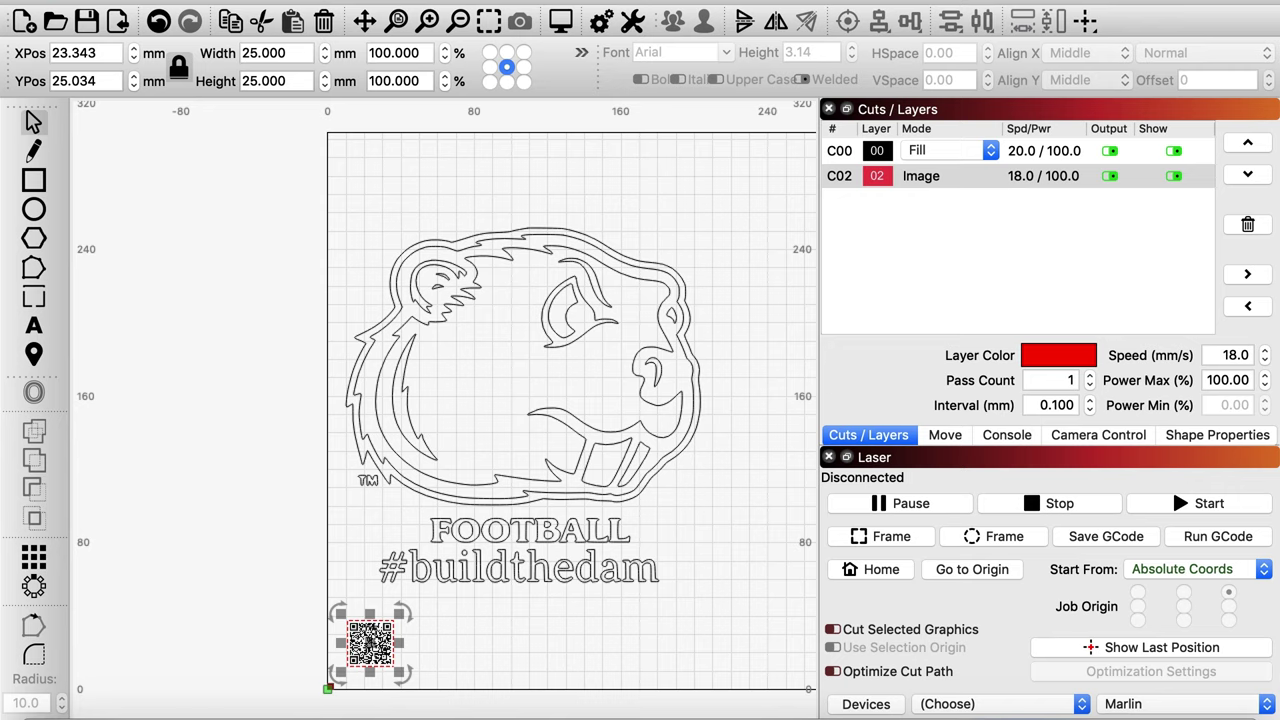
{"action": "left_click", "coordinate": [880, 178]}
{"action": "double_click", "coordinate": [880, 178]}
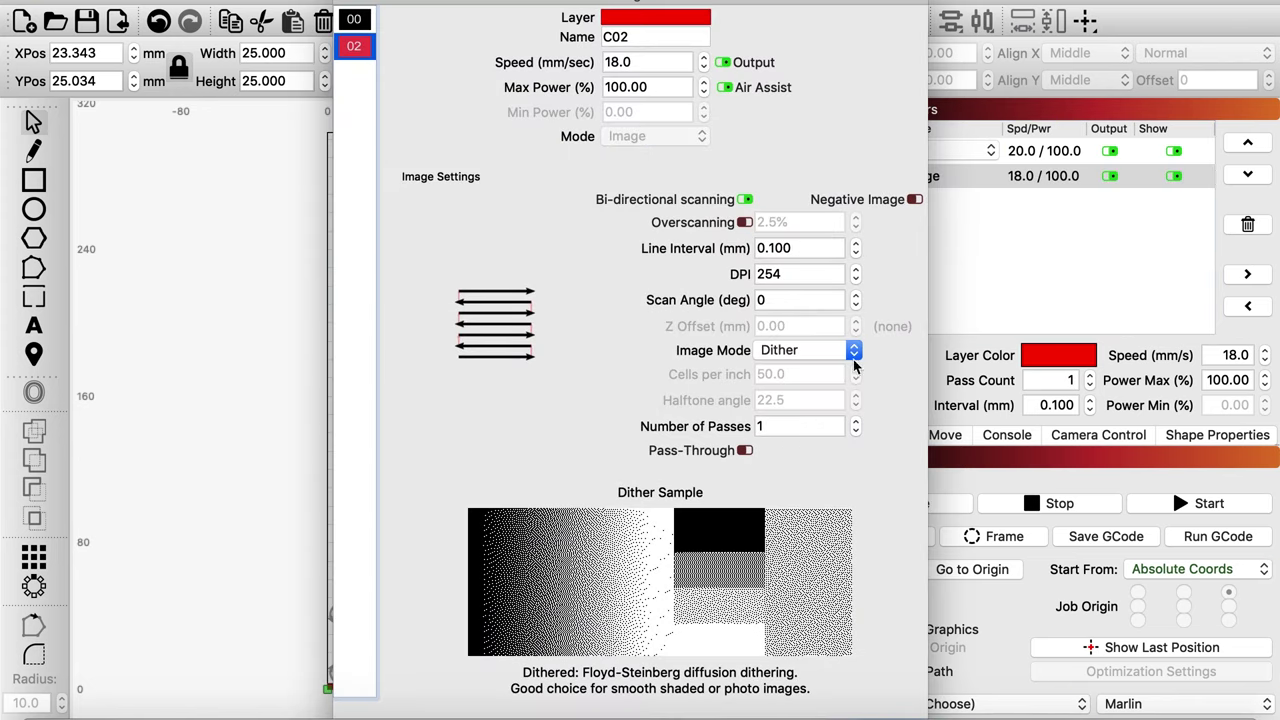
{"action": "left_click", "coordinate": [795, 350]}
{"action": "left_click", "coordinate": [784, 294]}
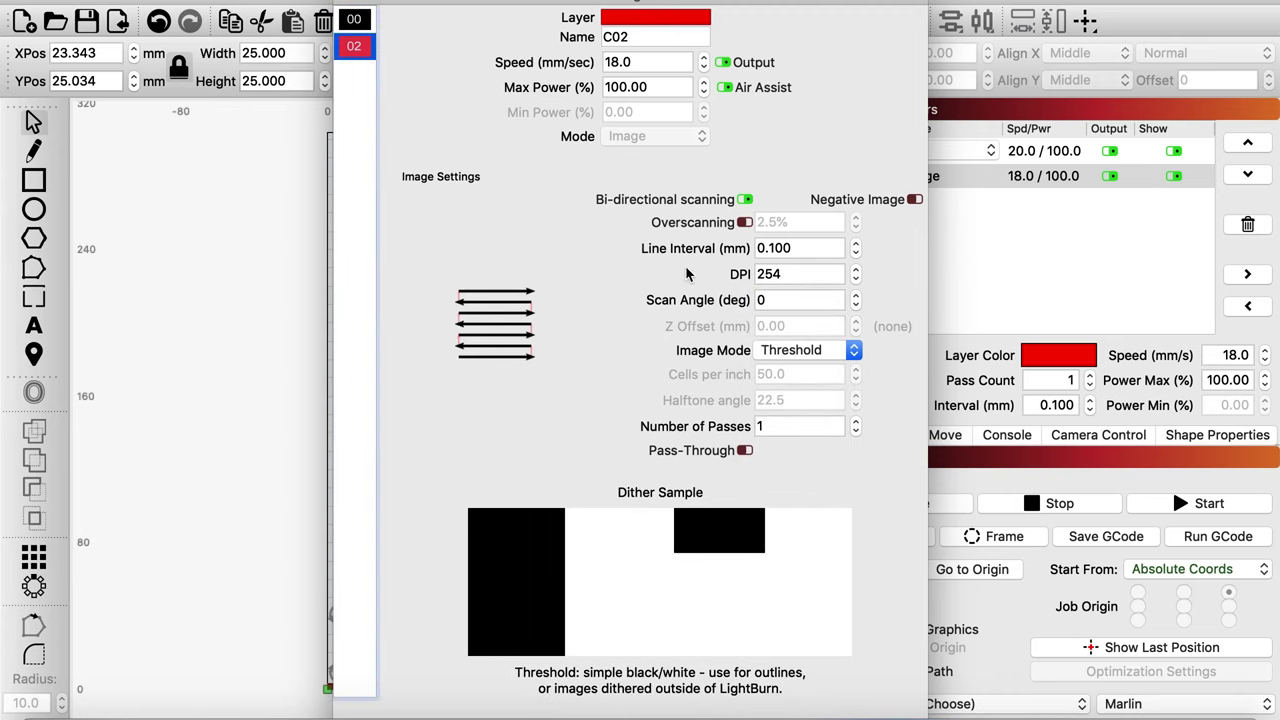
{"action": "key", "text": "Return"}
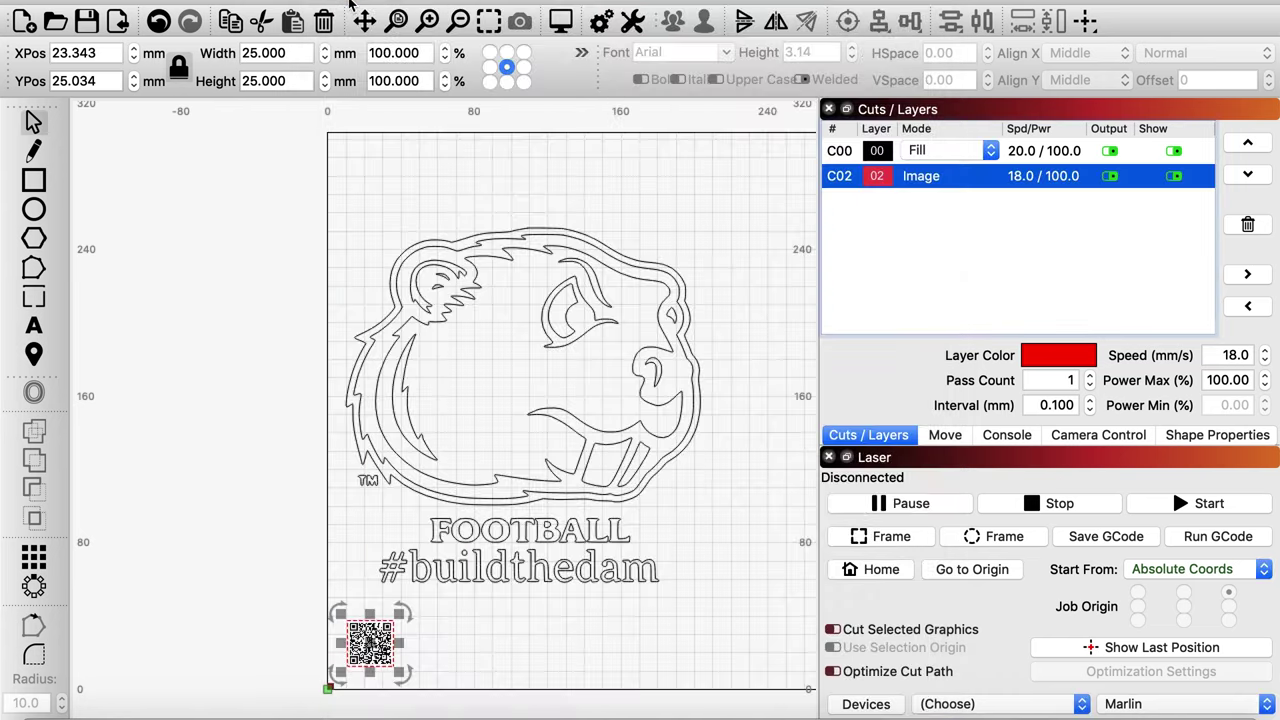
{"action": "right_click", "coordinate": [658, 370]}
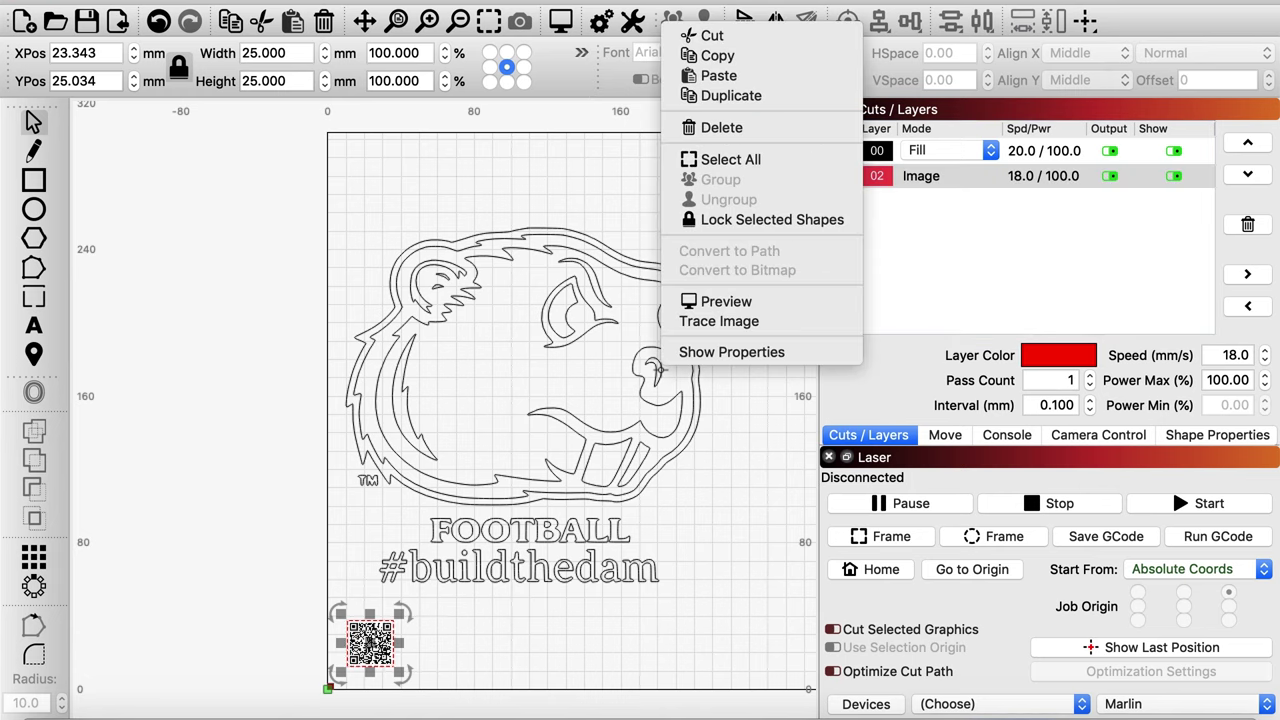
{"action": "left_click", "coordinate": [727, 321]}
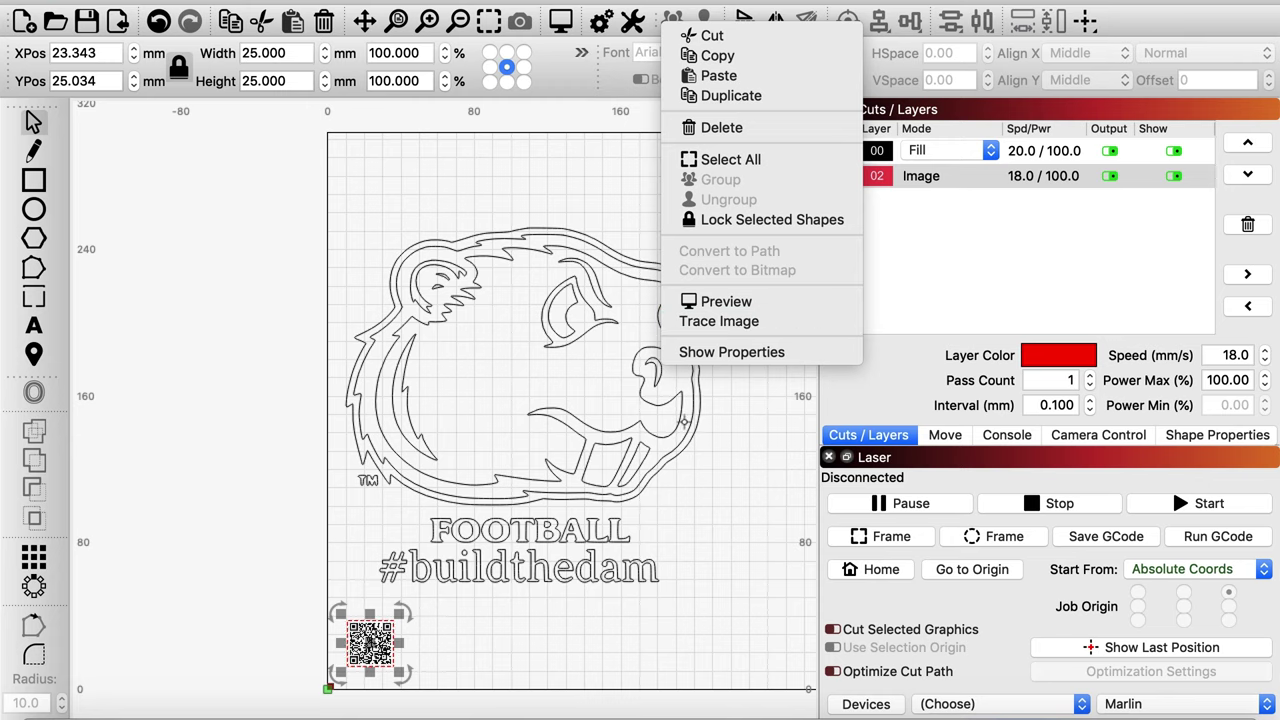
{"action": "left_click", "coordinate": [563, 28]}
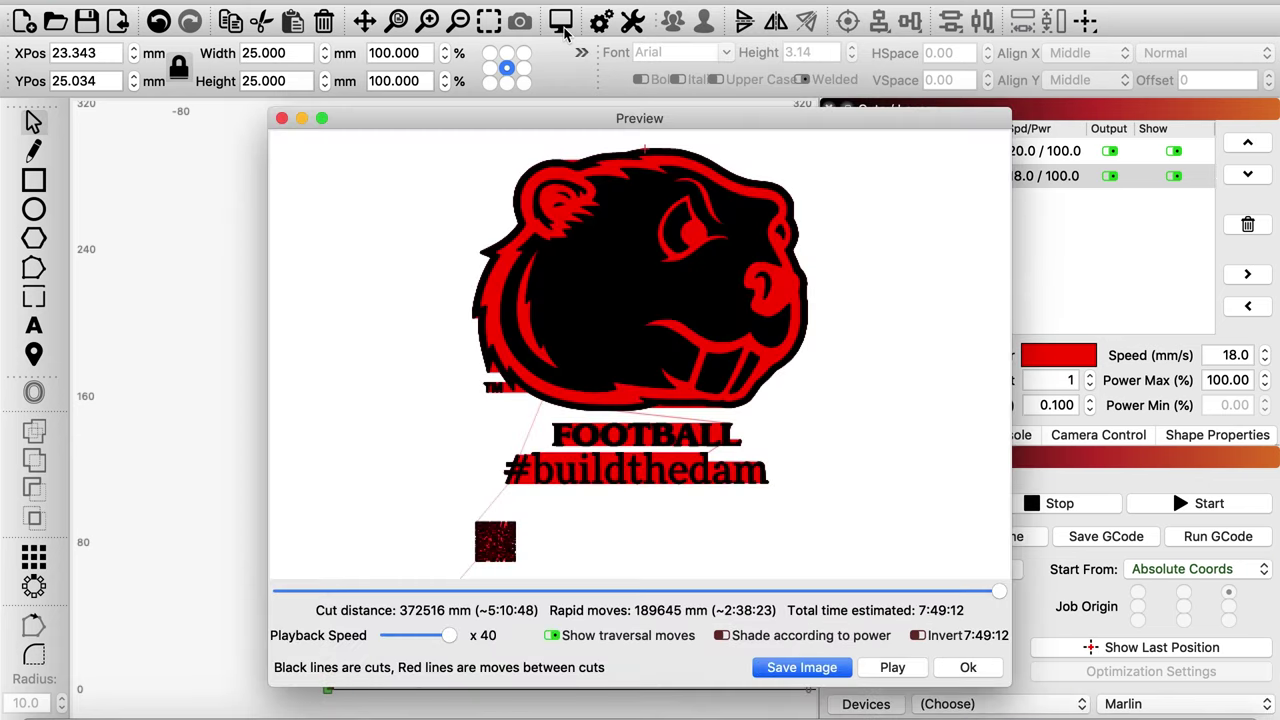
{"action": "mouse_move", "coordinate": [987, 600]}
{"action": "left_mouse_down"}
{"action": "mouse_move", "coordinate": [986, 588]}
{"action": "mouse_move", "coordinate": [563, 548]}
{"action": "mouse_move", "coordinate": [215, 493]}
{"action": "mouse_move", "coordinate": [660, 534]}
{"action": "mouse_move", "coordinate": [820, 523]}
{"action": "mouse_move", "coordinate": [920, 534]}
{"action": "left_mouse_up"}
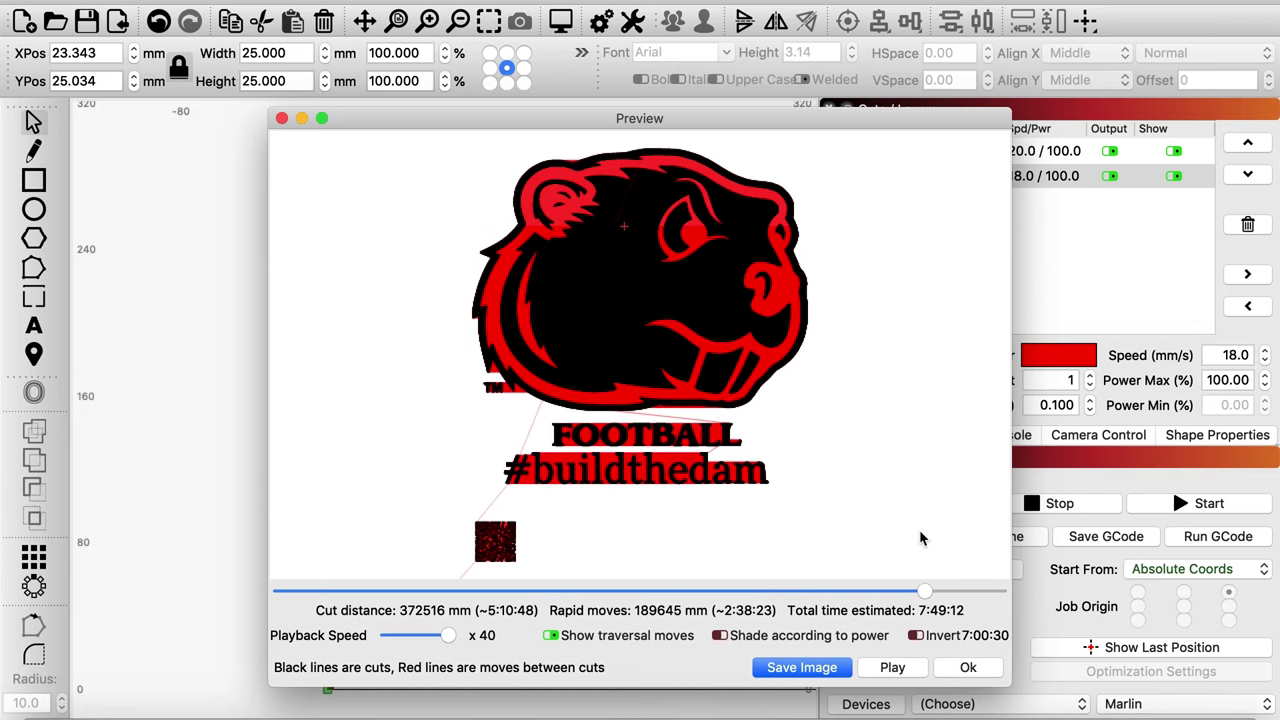
{"action": "left_click", "coordinate": [975, 662]}
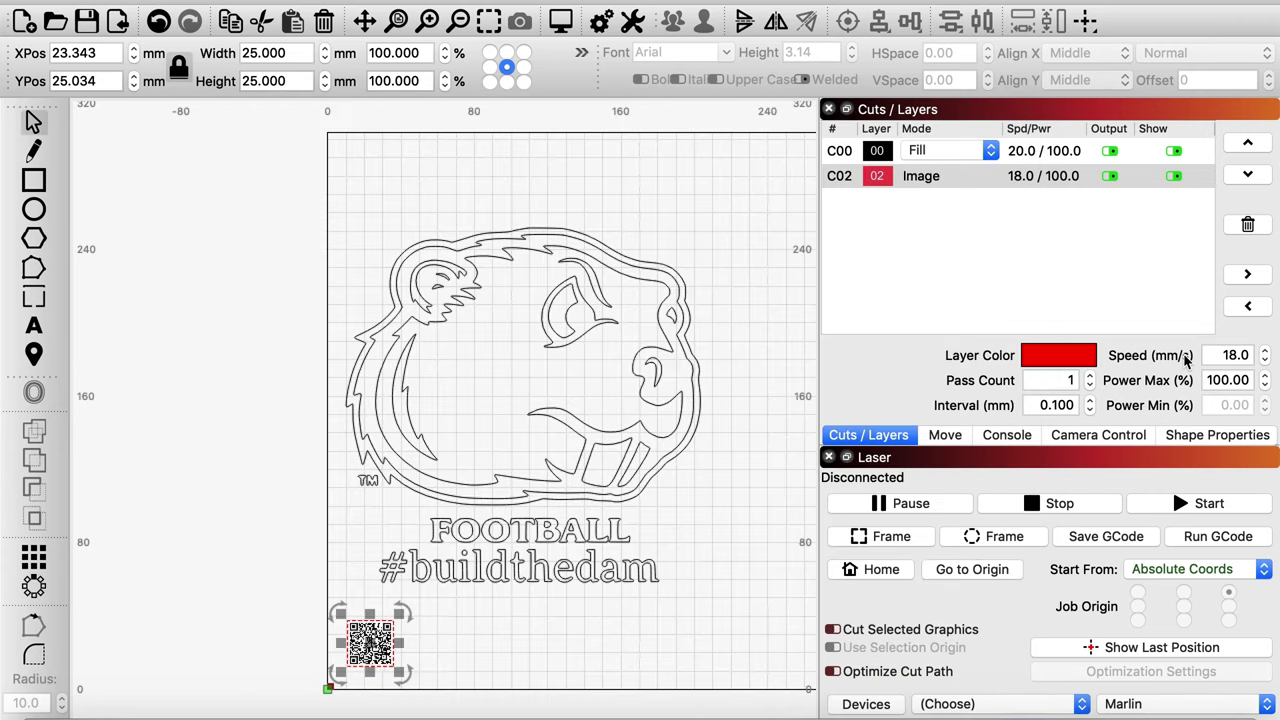
Step: Change Fill layer C00's Pass Count from 2 to 1, checking image layer C02 at 18 mm/s
{"action": "left_click", "coordinate": [960, 151]}
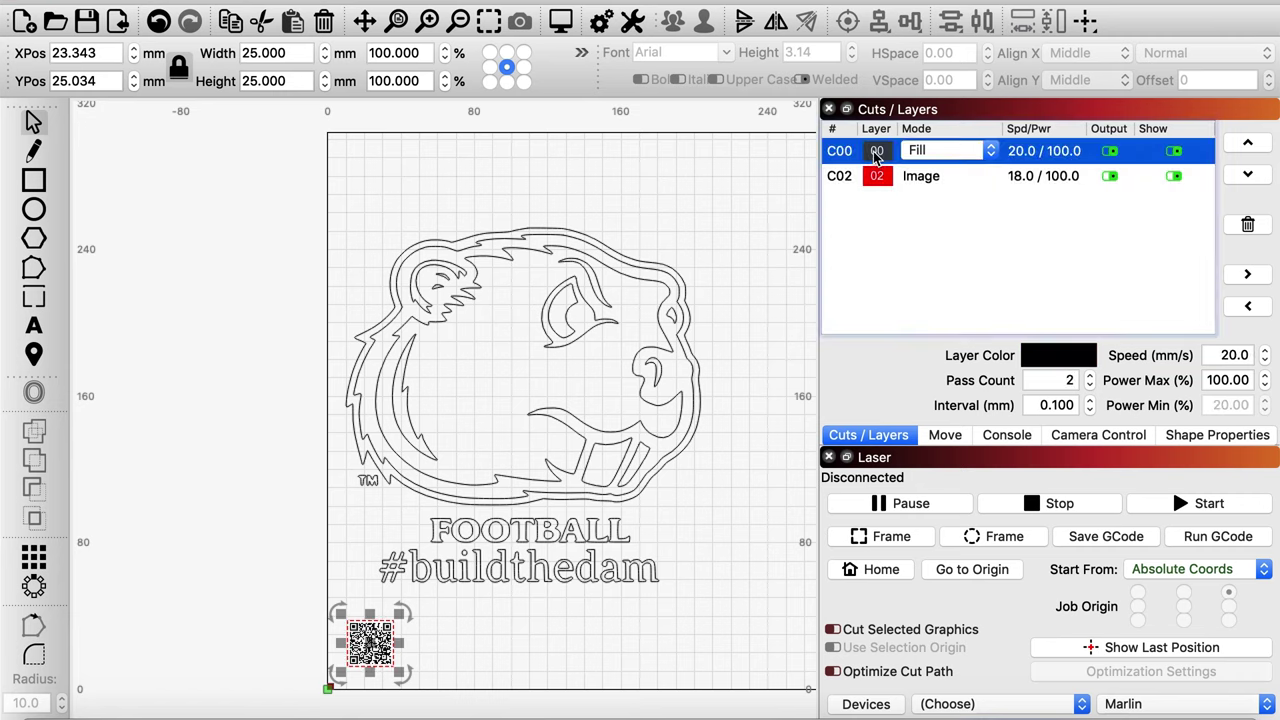
{"action": "left_click", "coordinate": [1078, 384]}
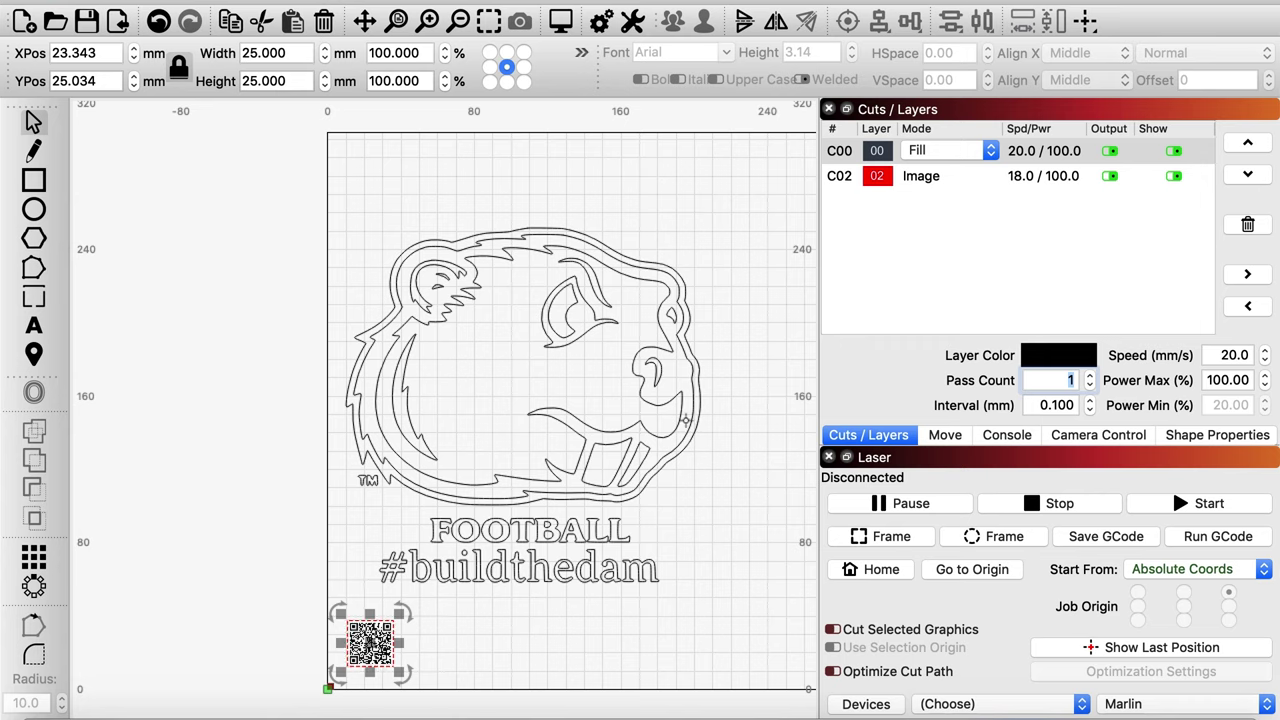
{"action": "left_click", "coordinate": [730, 313]}
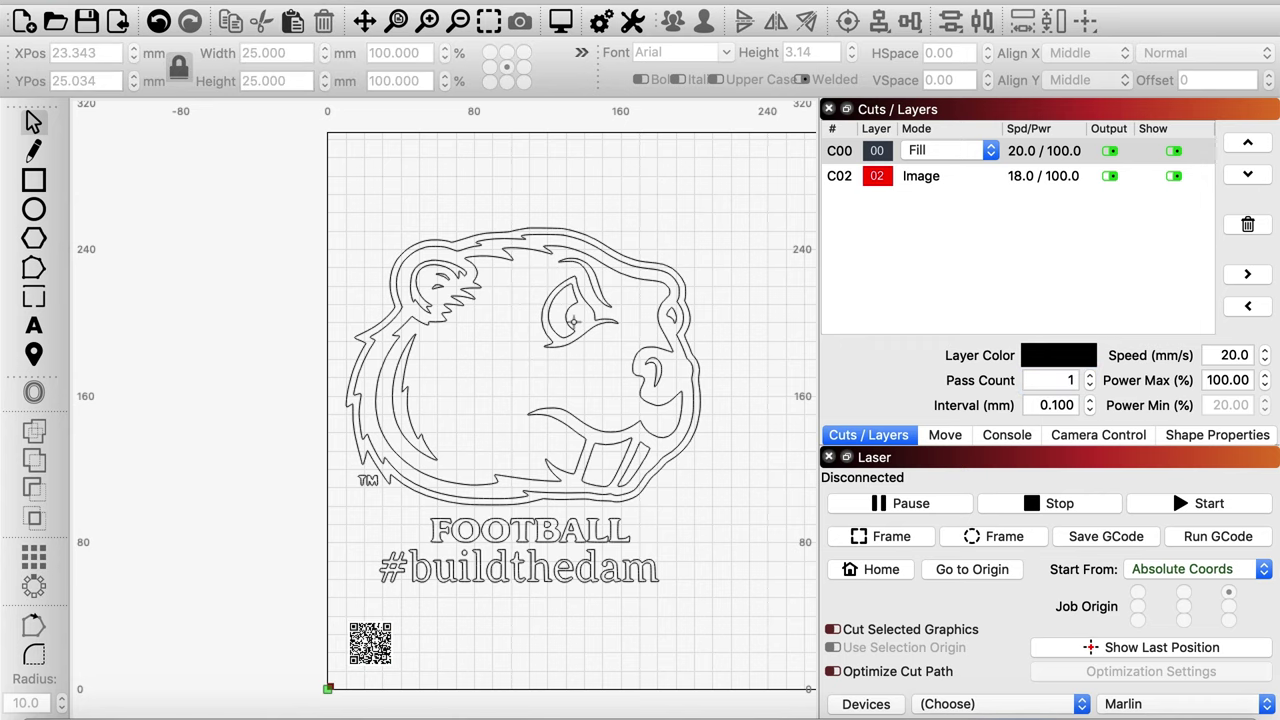
{"action": "left_click", "coordinate": [1091, 384]}
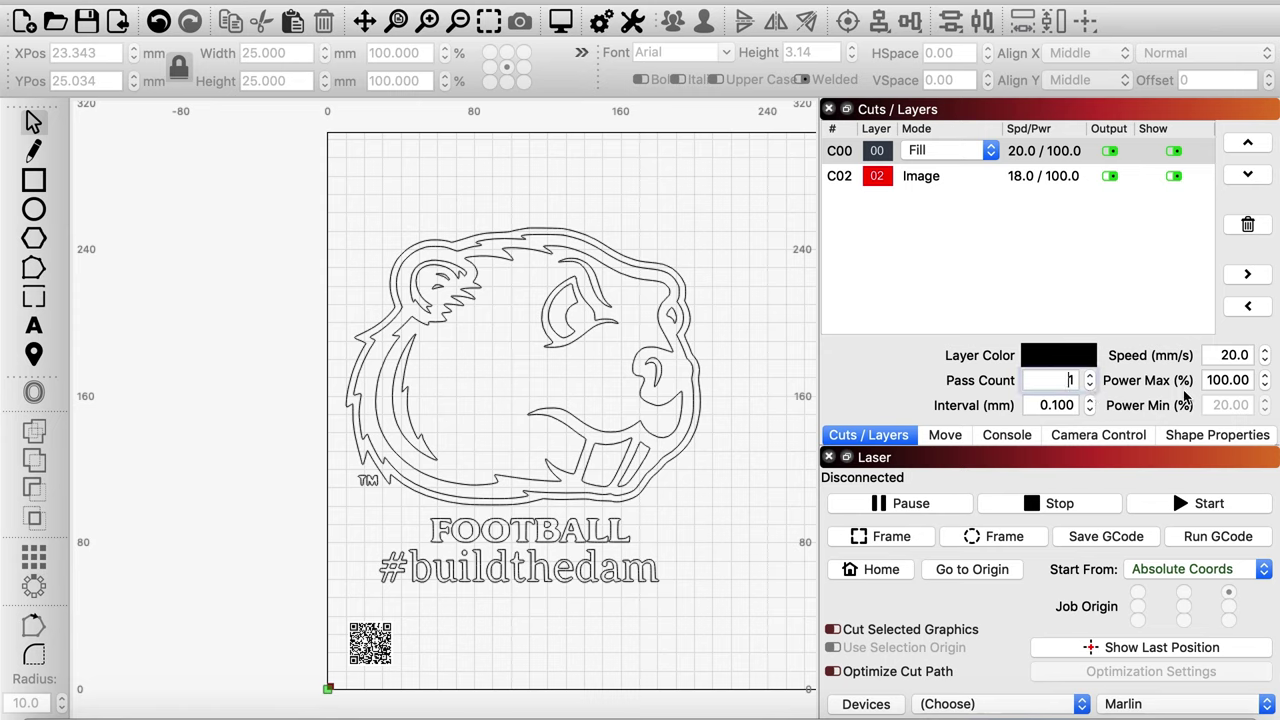
{"action": "left_click", "coordinate": [1058, 298]}
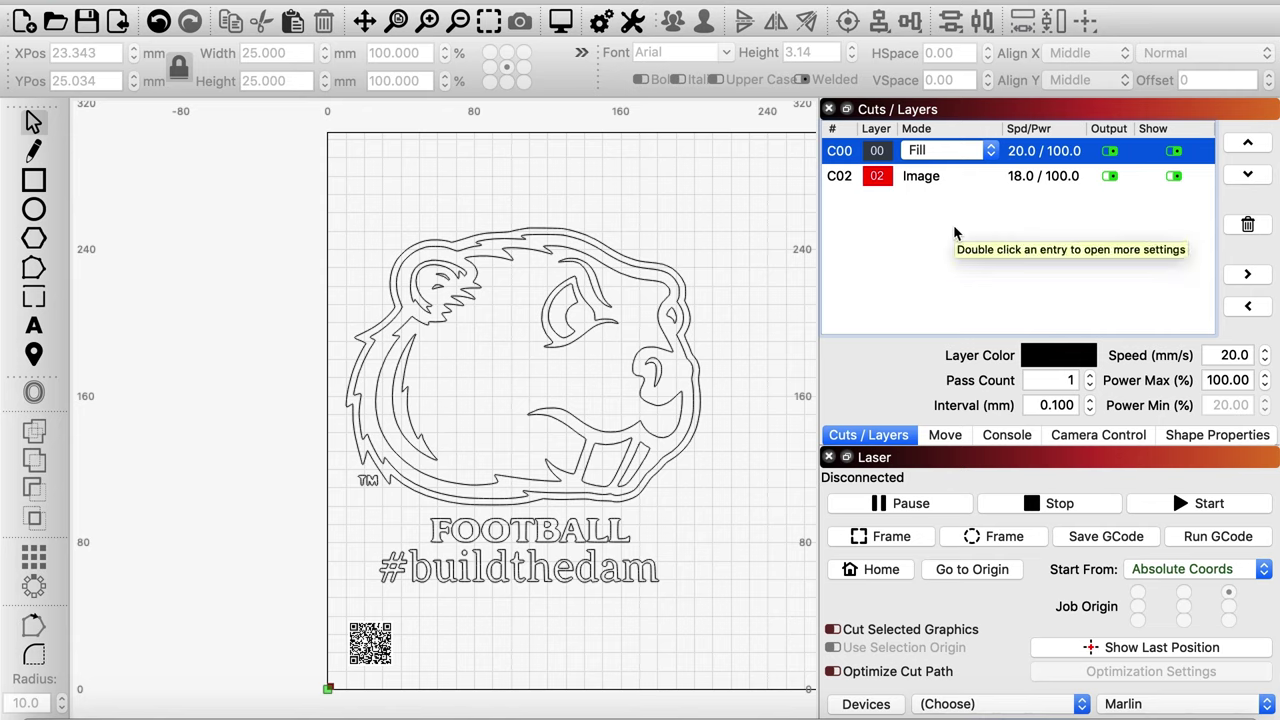
{"action": "left_click", "coordinate": [877, 179]}
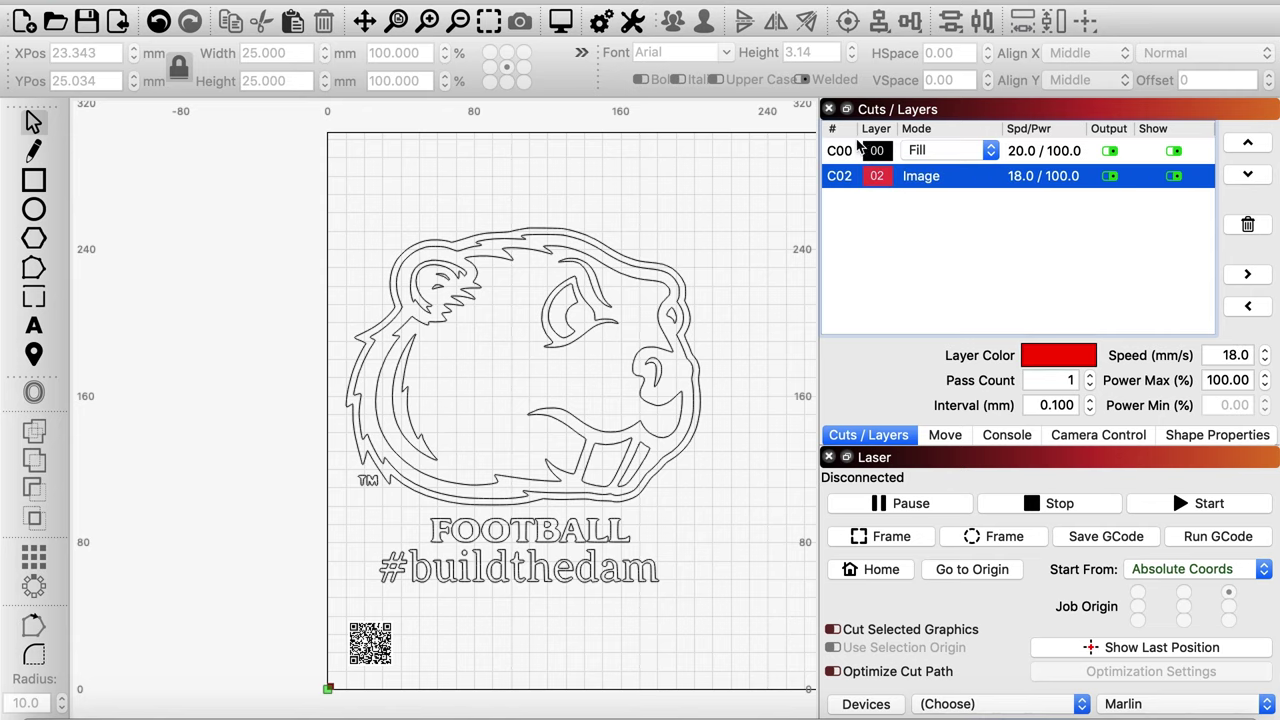
{"action": "left_click", "coordinate": [857, 156]}
{"action": "left_click", "coordinate": [846, 154]}
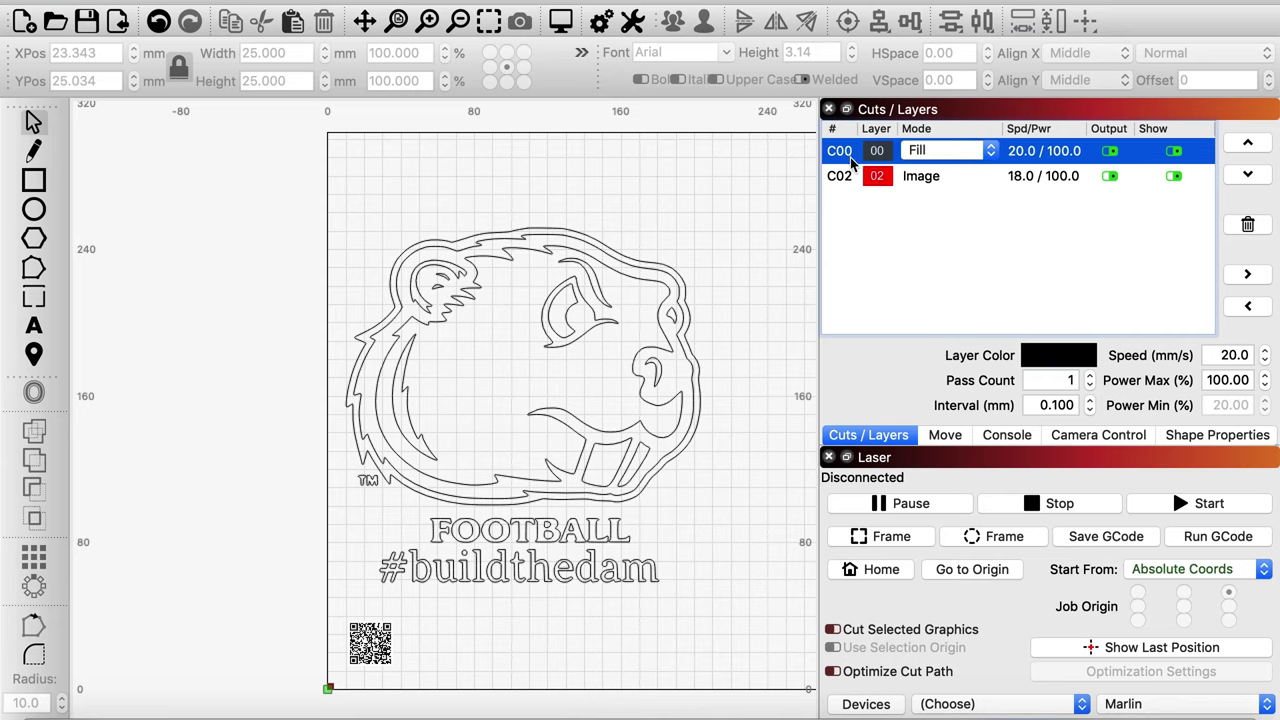
Step: Preview the job and scrub the playback to see the 3:56:49 estimate
{"action": "left_click", "coordinate": [564, 22]}
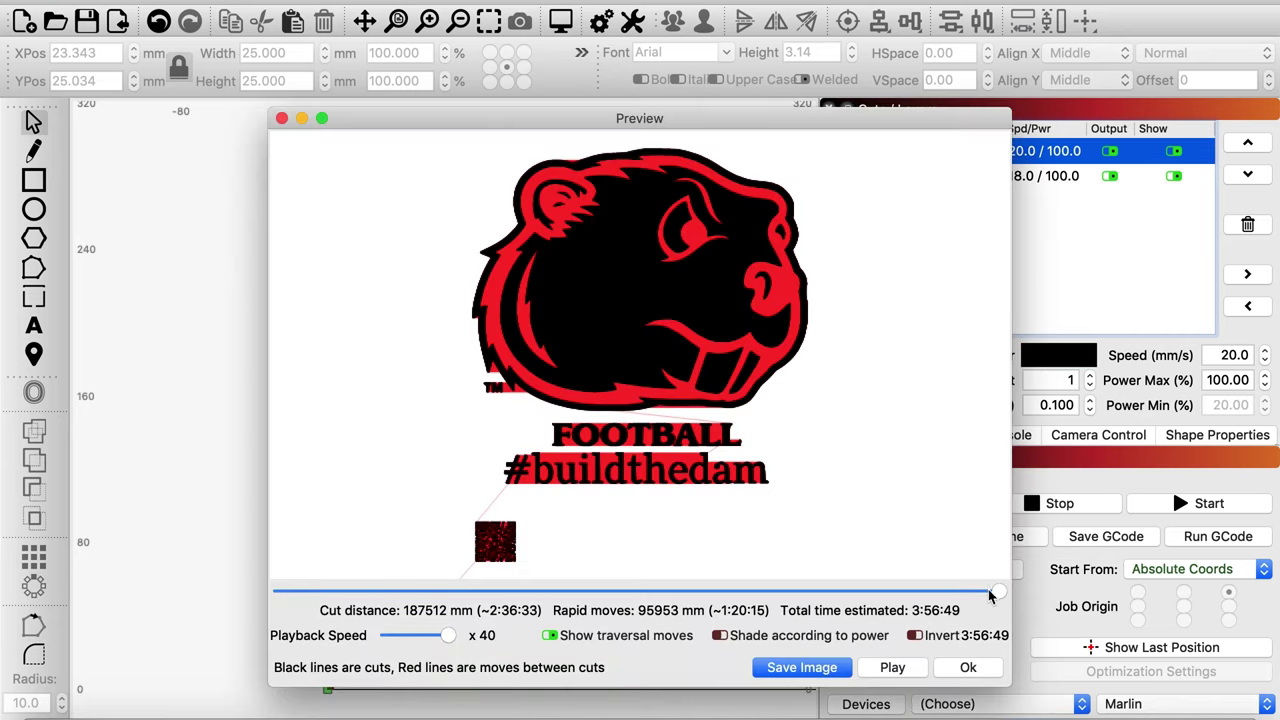
{"action": "mouse_move", "coordinate": [998, 590]}
{"action": "left_mouse_down"}
{"action": "mouse_move", "coordinate": [663, 537]}
{"action": "mouse_move", "coordinate": [364, 514]}
{"action": "mouse_move", "coordinate": [811, 546]}
{"action": "mouse_move", "coordinate": [970, 590]}
{"action": "left_mouse_up"}
Step: Close the preview, then select and delete the beaver artwork and FOOTBALL text
{"action": "left_click", "coordinate": [967, 667]}
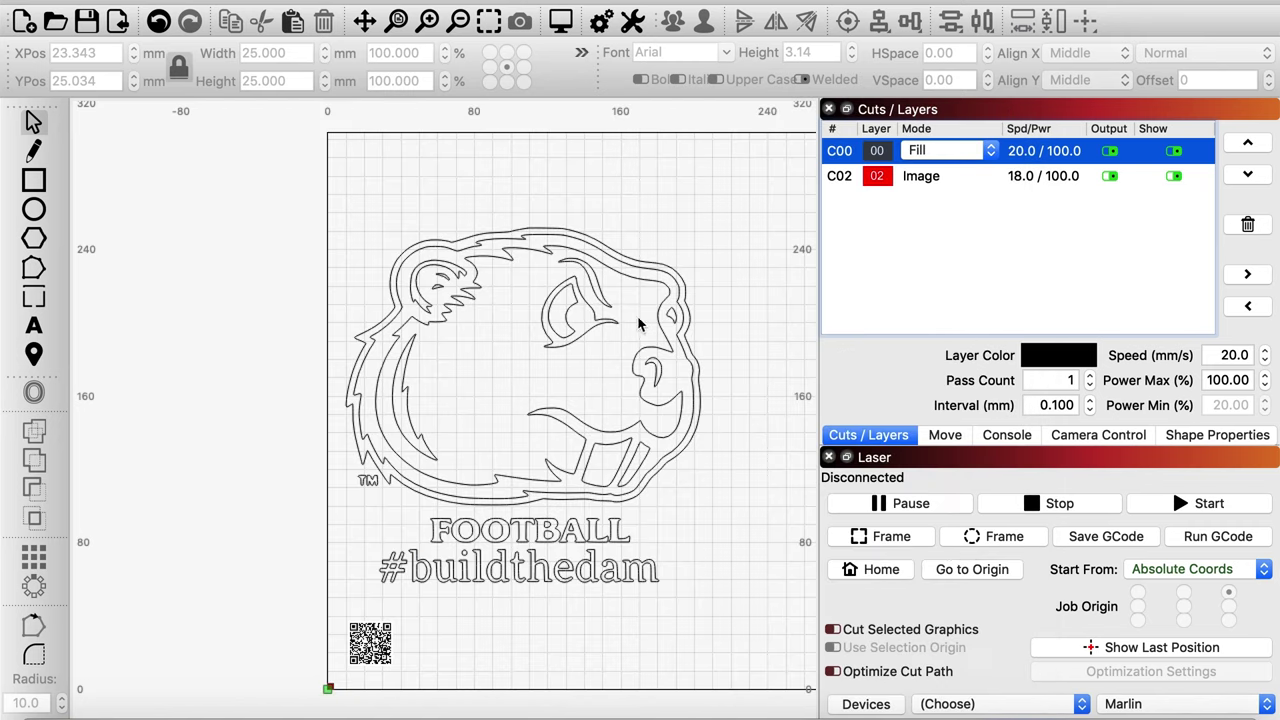
{"action": "right_click", "coordinate": [663, 335]}
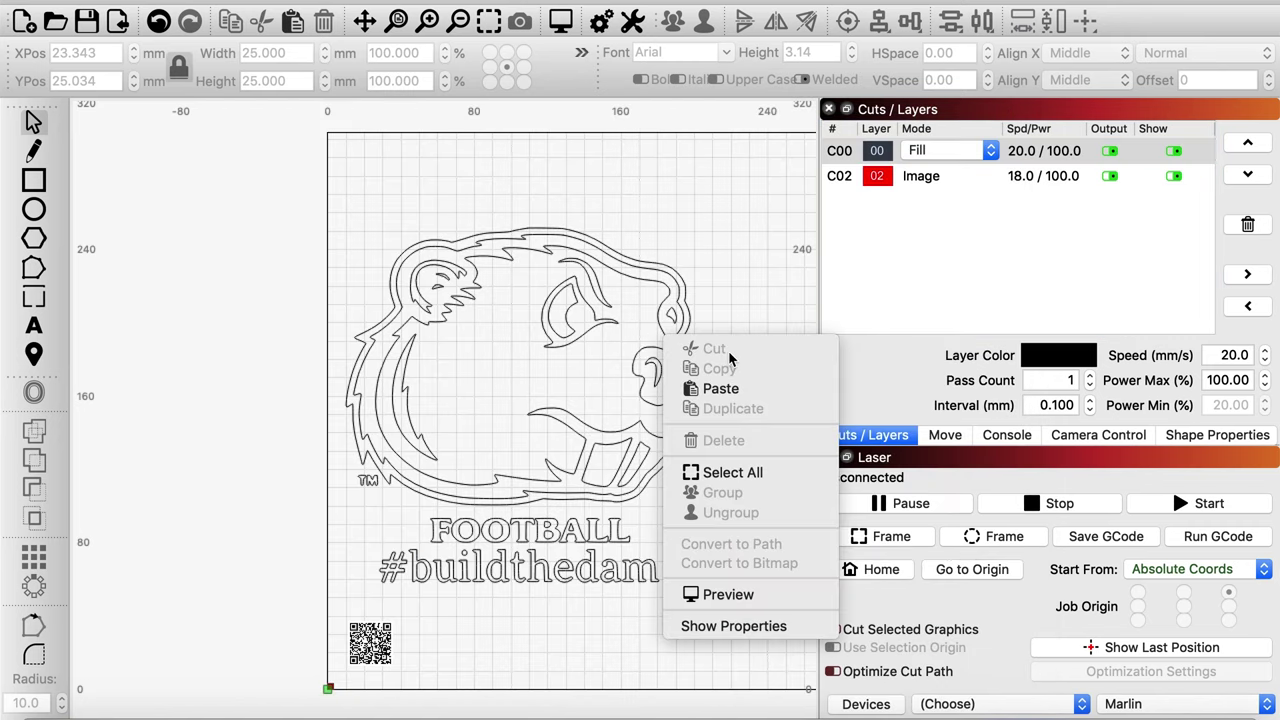
{"action": "left_click", "coordinate": [747, 272]}
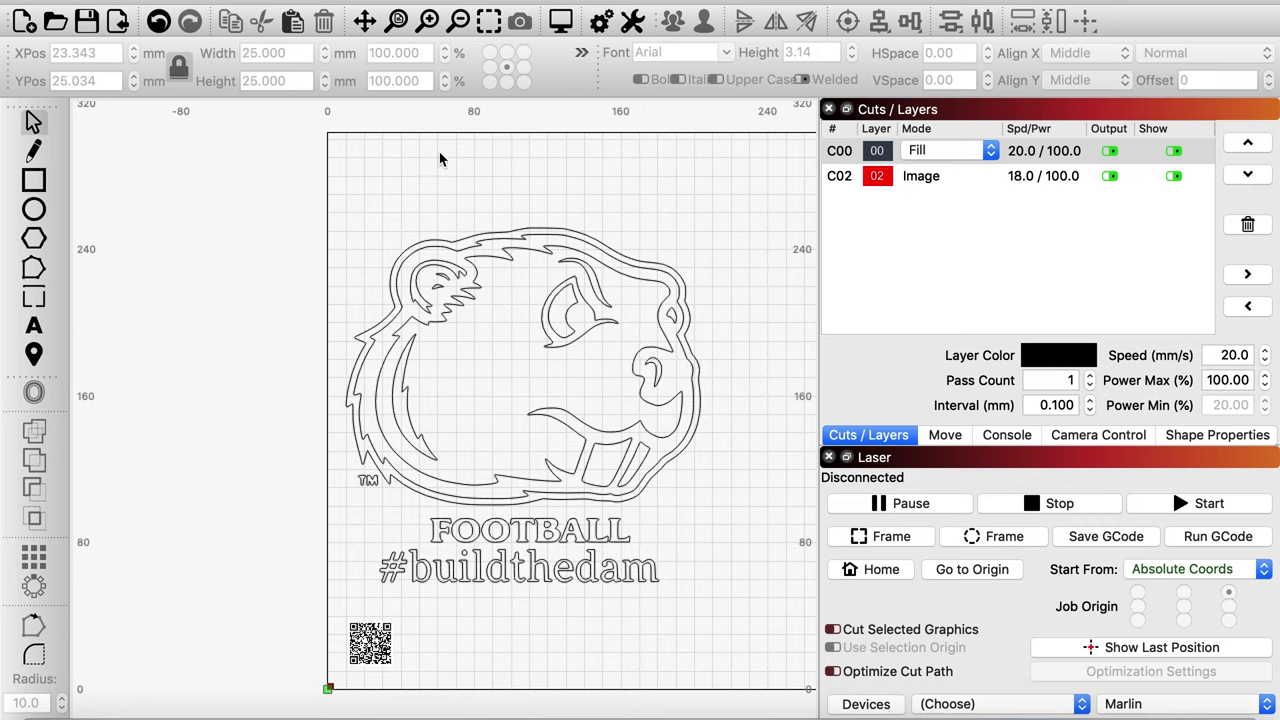
{"action": "left_click_drag", "start_coordinate": [418, 212], "coordinate": [693, 541]}
{"action": "left_click", "coordinate": [697, 426]}
{"action": "key", "text": "Delete"}
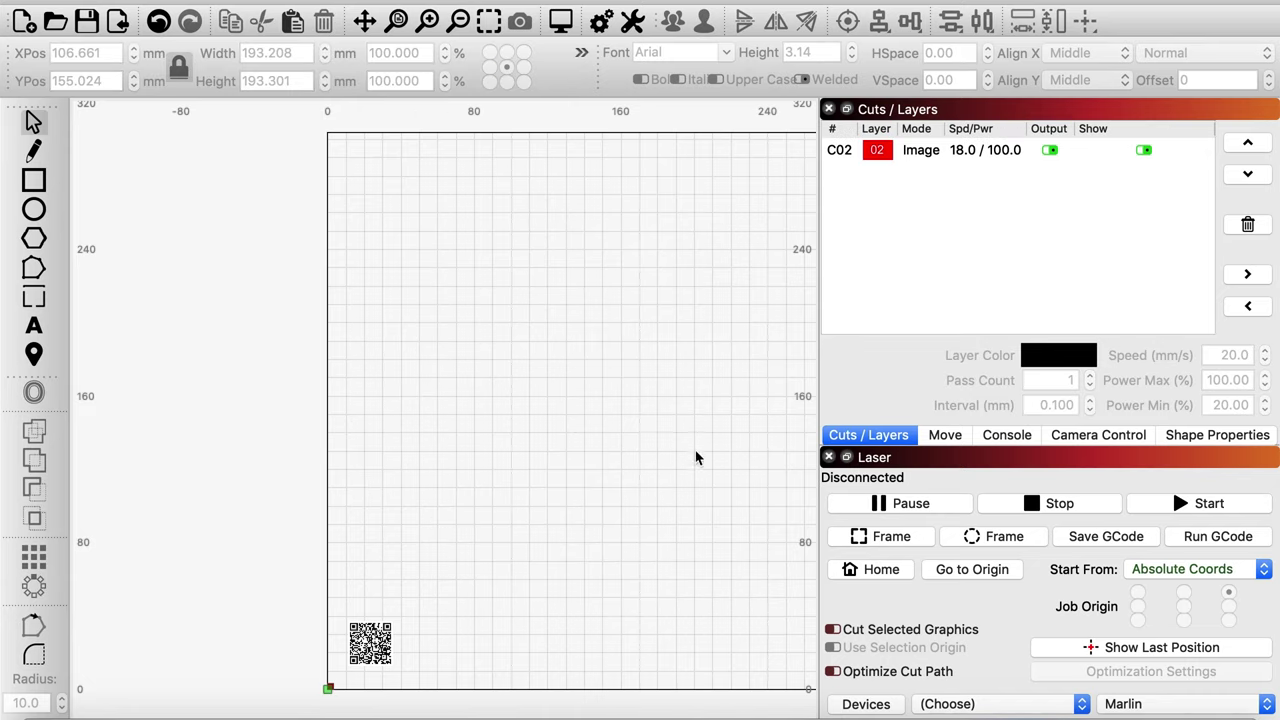
Step: Zoom in on the remaining QR code and keep Marlin as the device profile
{"action": "scroll", "coordinate": [425, 610], "scroll_direction": "up", "scroll_amount": 5}
{"action": "scroll", "coordinate": [414, 614], "scroll_direction": "down", "scroll_amount": 5}
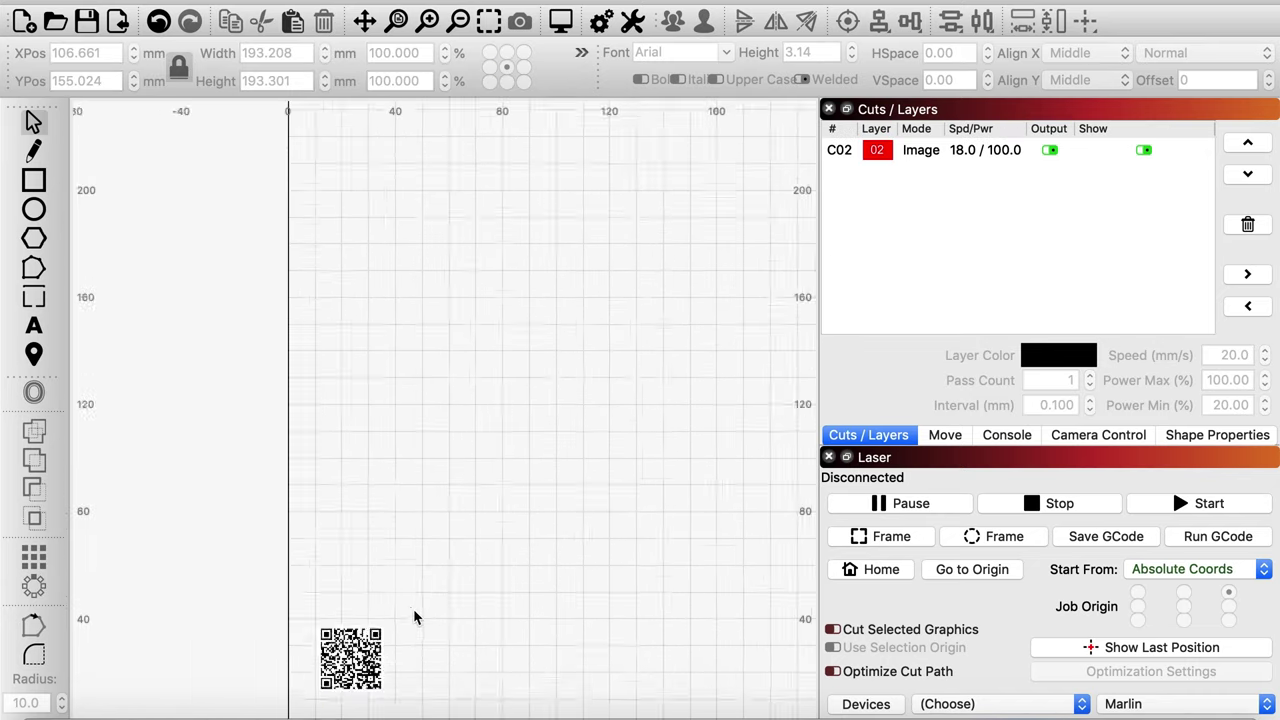
{"action": "scroll", "coordinate": [396, 692], "scroll_direction": "up", "scroll_amount": 4}
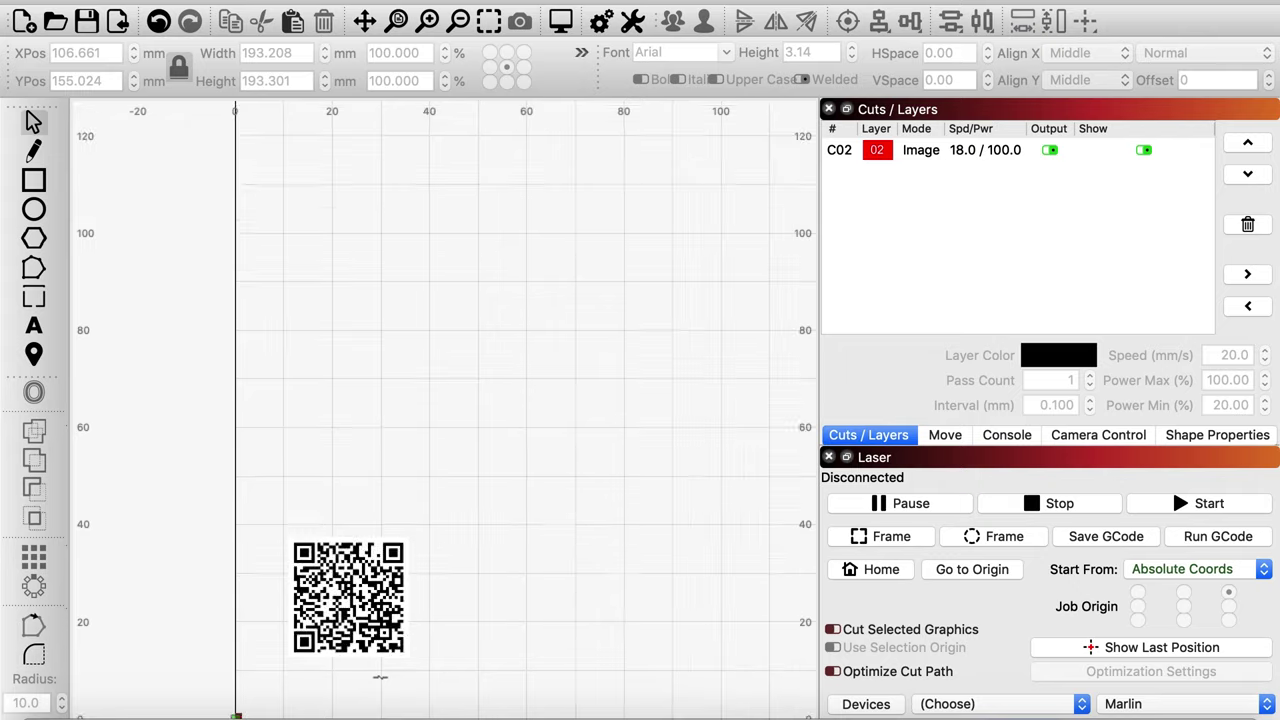
{"action": "scroll", "coordinate": [423, 697], "scroll_direction": "up", "scroll_amount": 3}
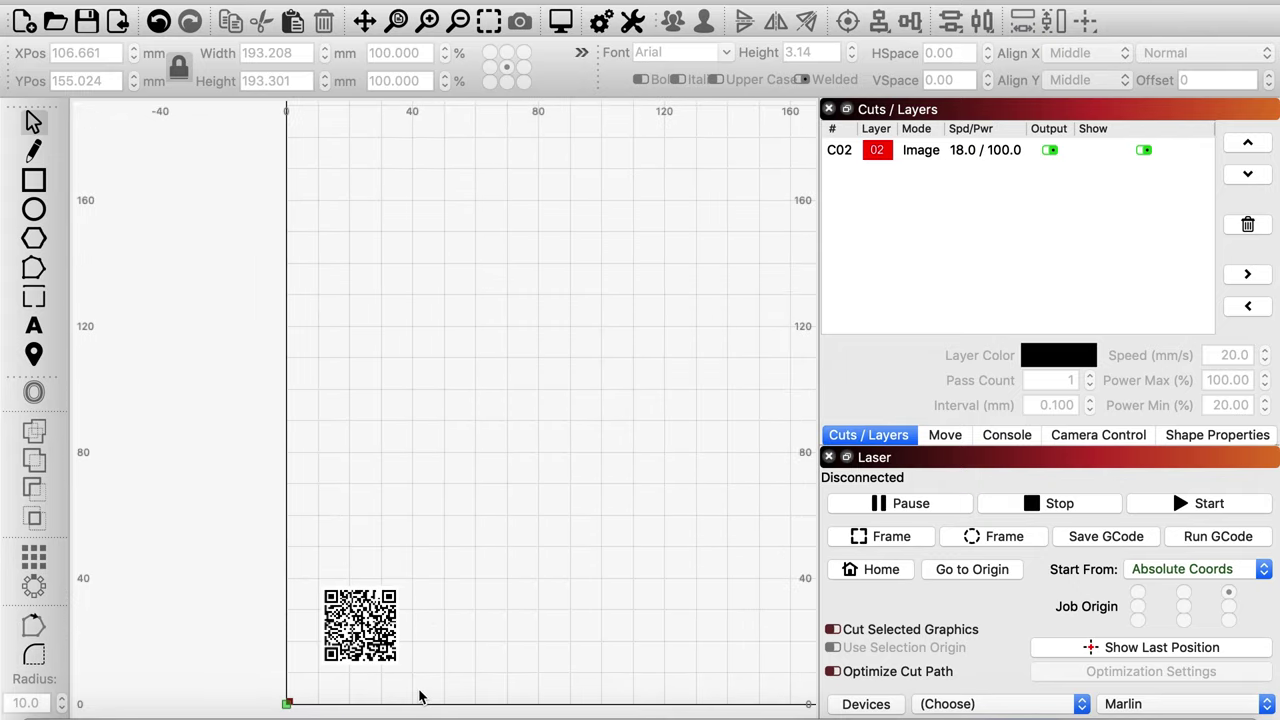
{"action": "left_click", "coordinate": [1247, 705]}
{"action": "left_click", "coordinate": [1266, 706]}
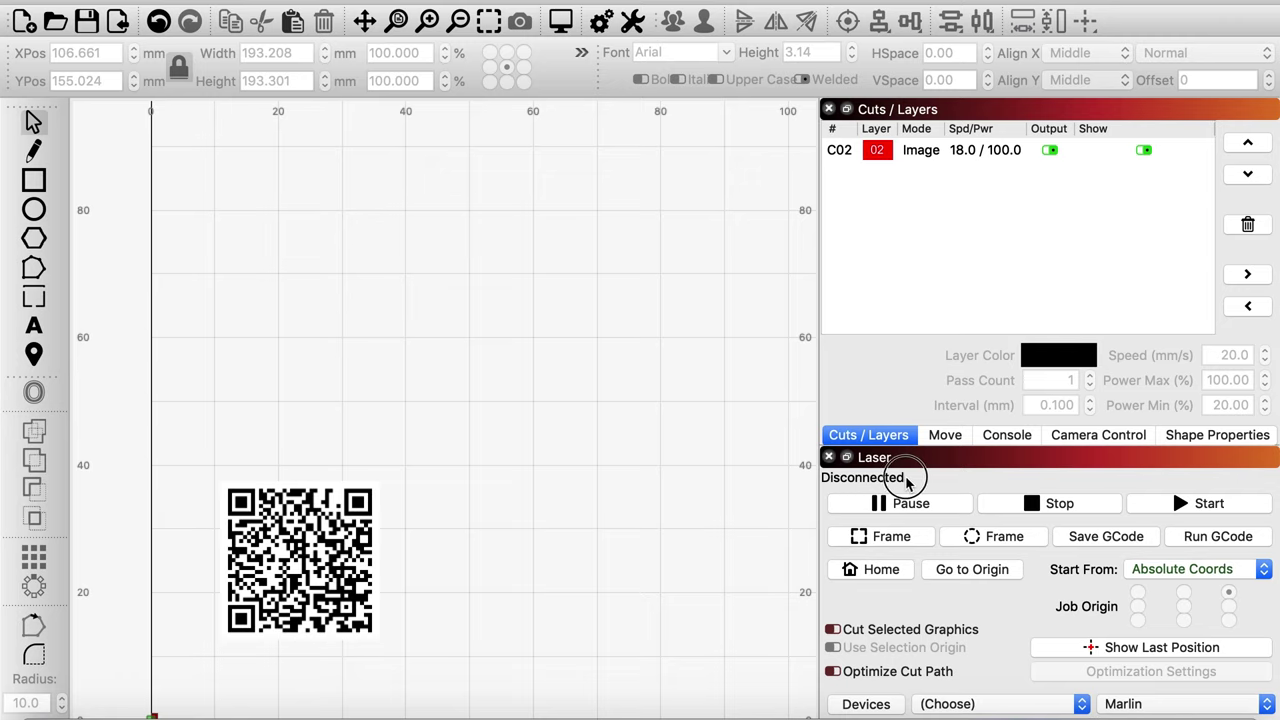
{"action": "scroll", "coordinate": [464, 567], "scroll_direction": "down", "scroll_amount": 3}
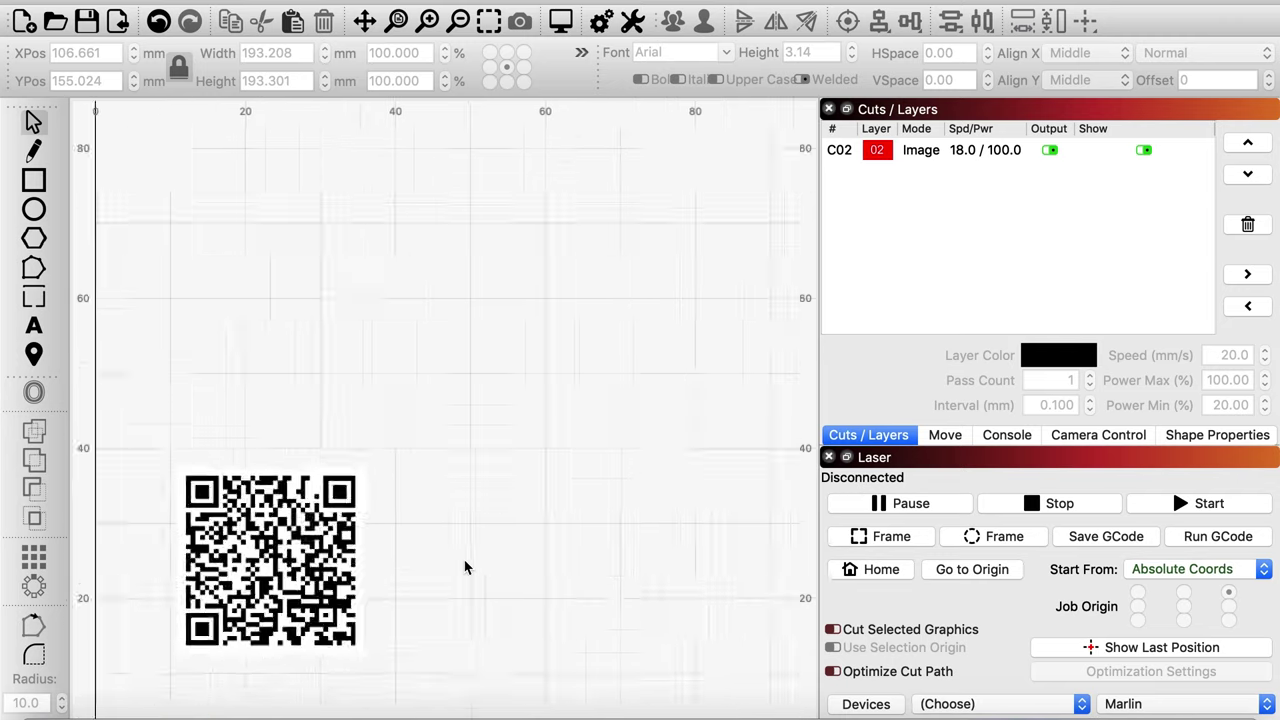
{"action": "scroll", "coordinate": [382, 611], "scroll_direction": "up", "scroll_amount": 2}
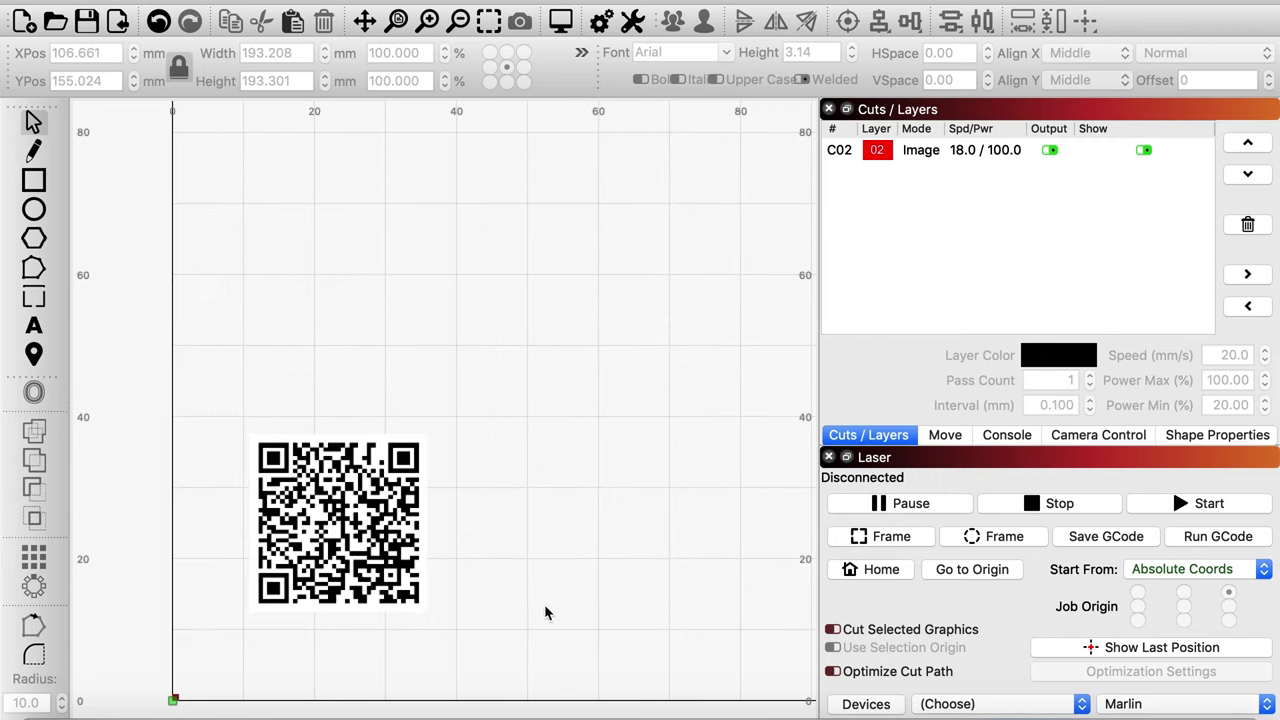
{"action": "left_click", "coordinate": [1093, 541]}
{"action": "type", "text": "ts"}
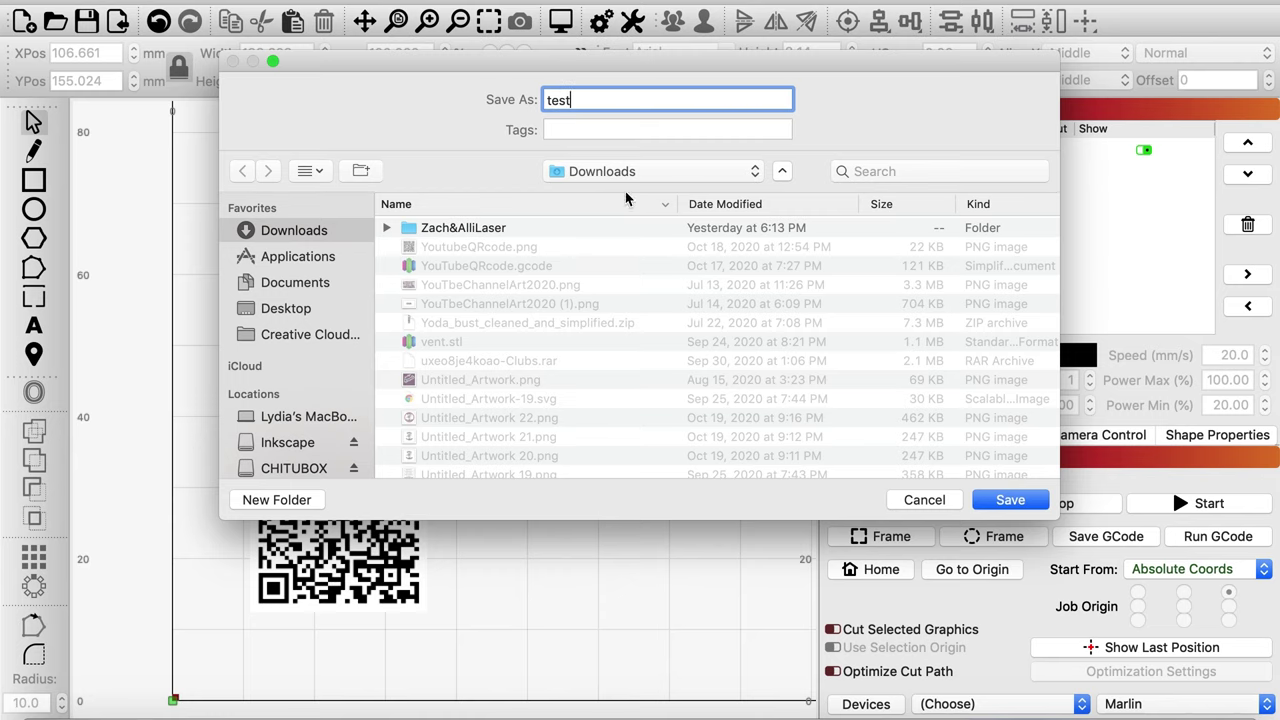
{"action": "left_click", "coordinate": [1016, 499]}
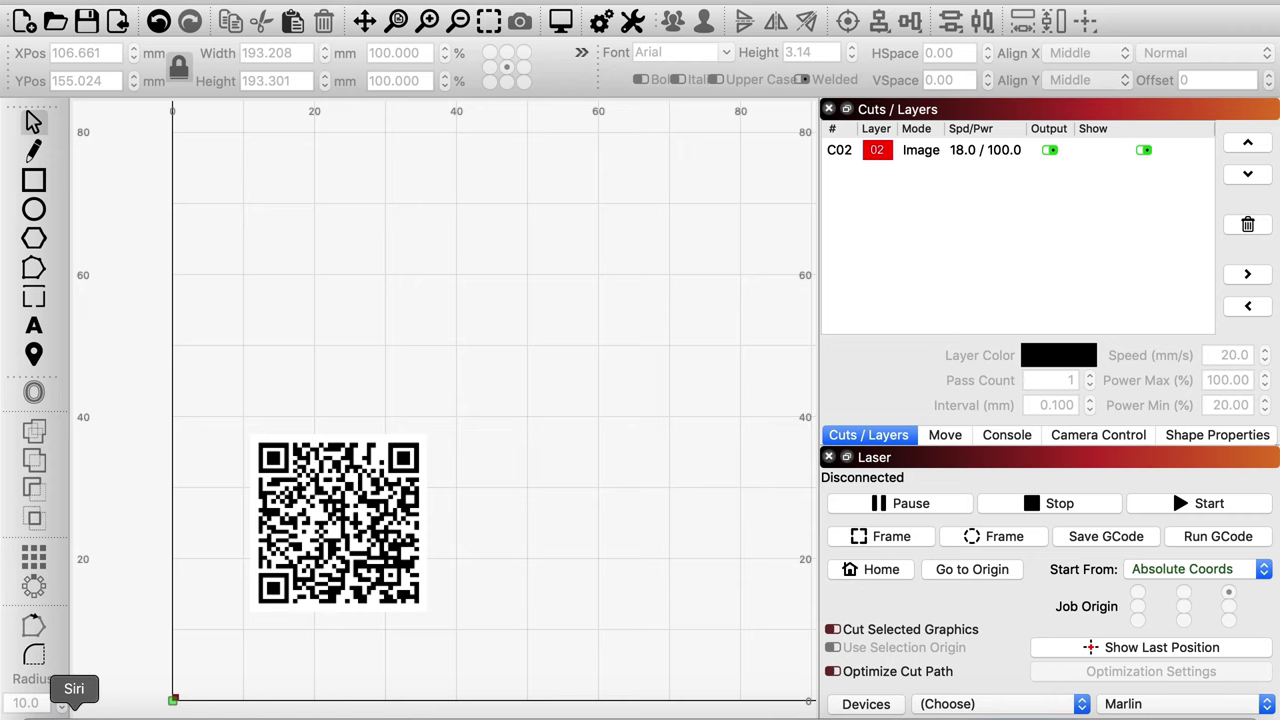
Step: In Downloads, try renaming test.gc to test.gcode, which fails because the name is taken
{"action": "left_click", "coordinate": [41, 712]}
{"action": "scroll", "coordinate": [610, 240], "scroll_direction": "up", "scroll_amount": 5}
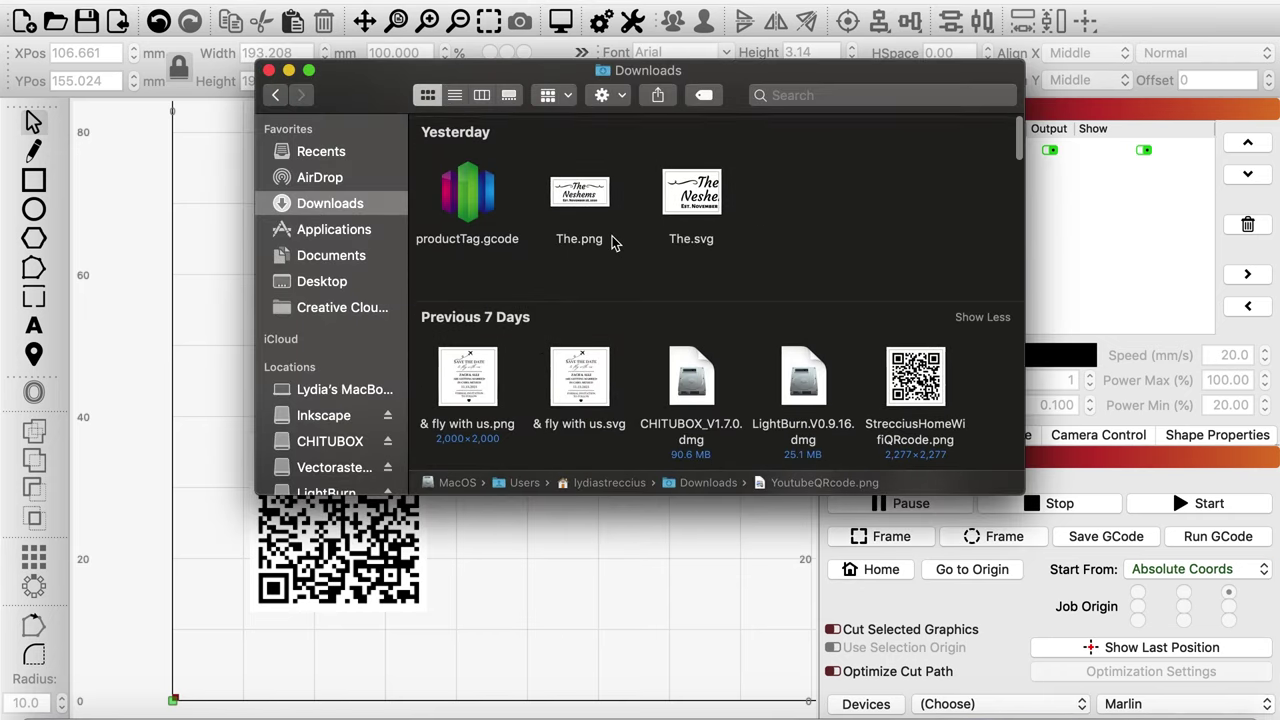
{"action": "left_click", "coordinate": [340, 180]}
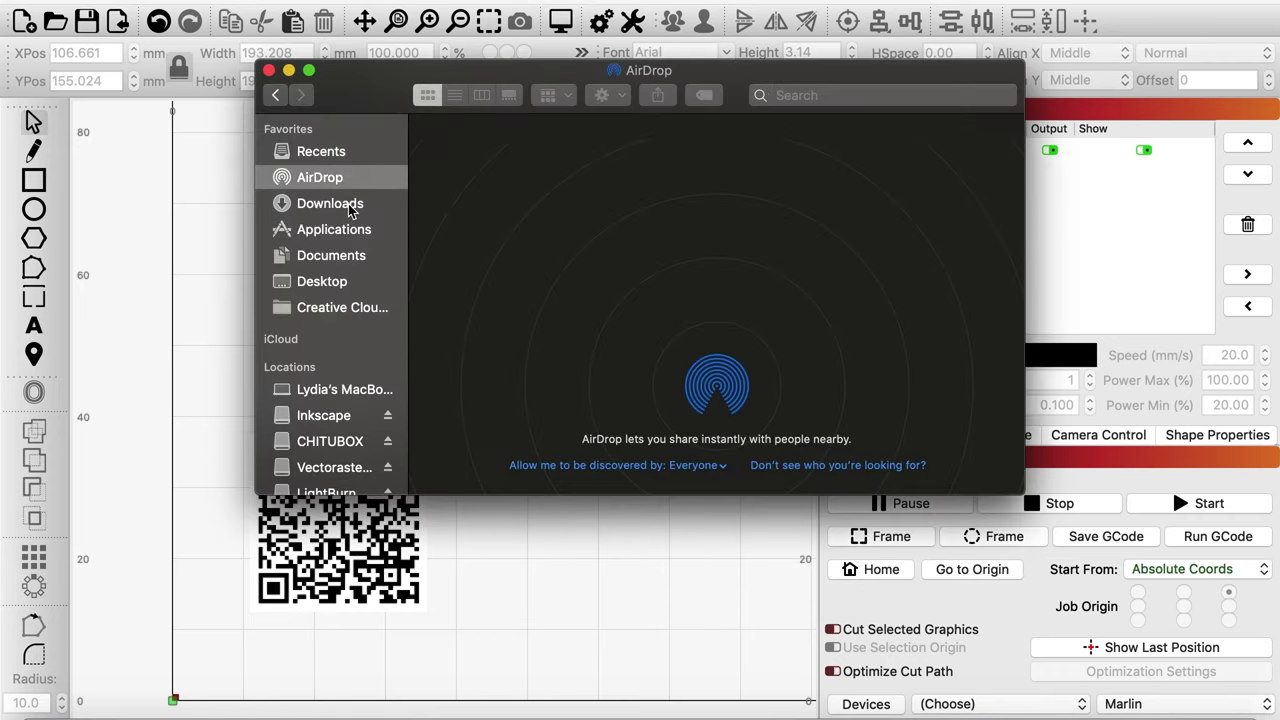
{"action": "left_click", "coordinate": [348, 205]}
{"action": "left_click", "coordinate": [514, 248]}
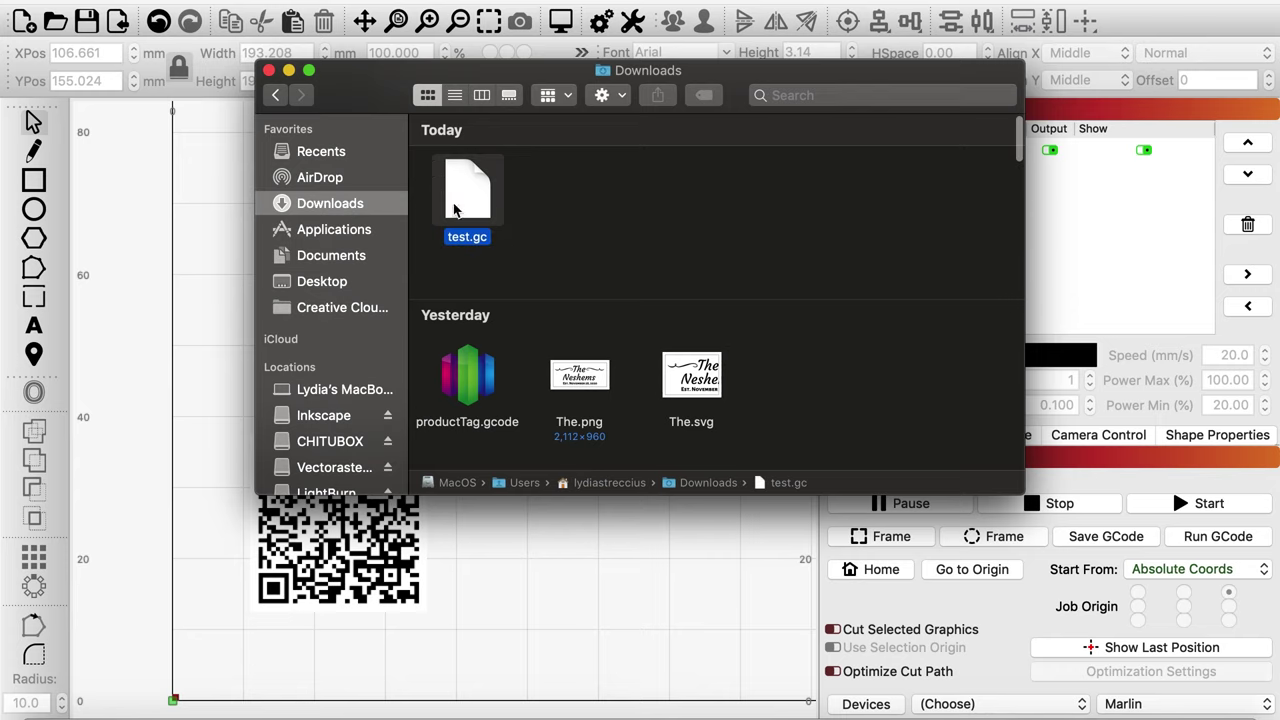
{"action": "right_click", "coordinate": [475, 195]}
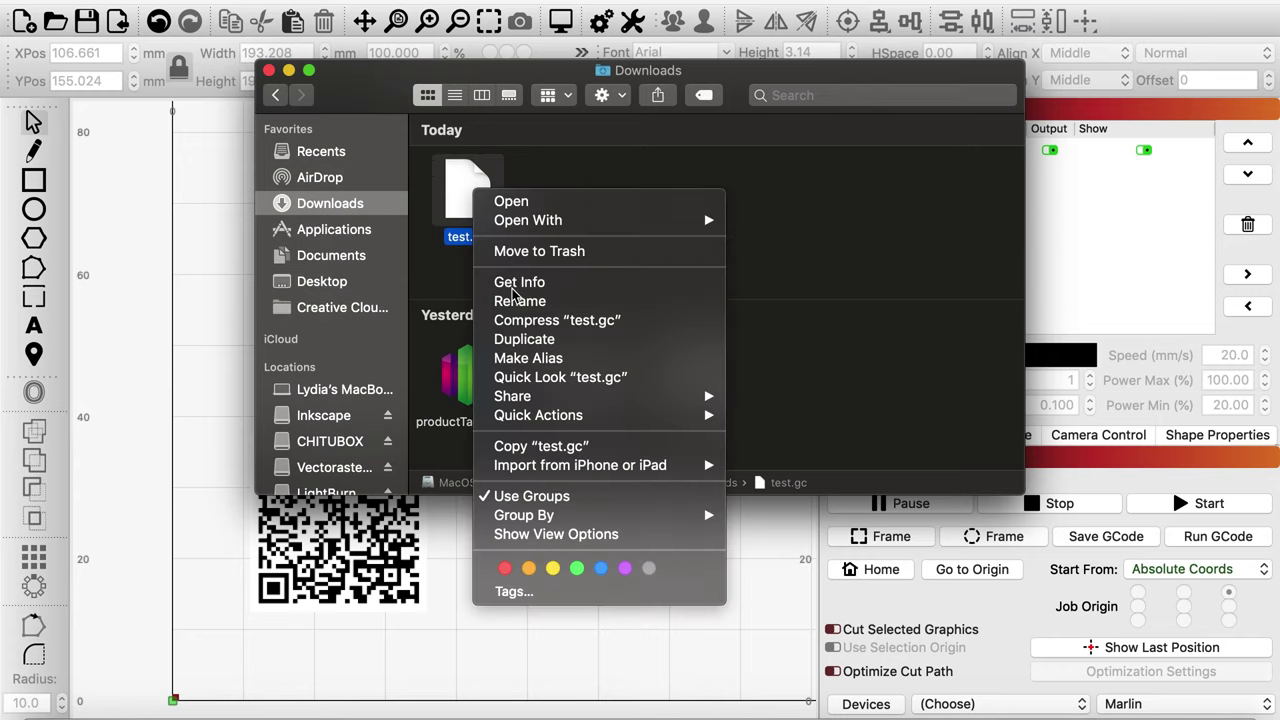
{"action": "left_click", "coordinate": [519, 301]}
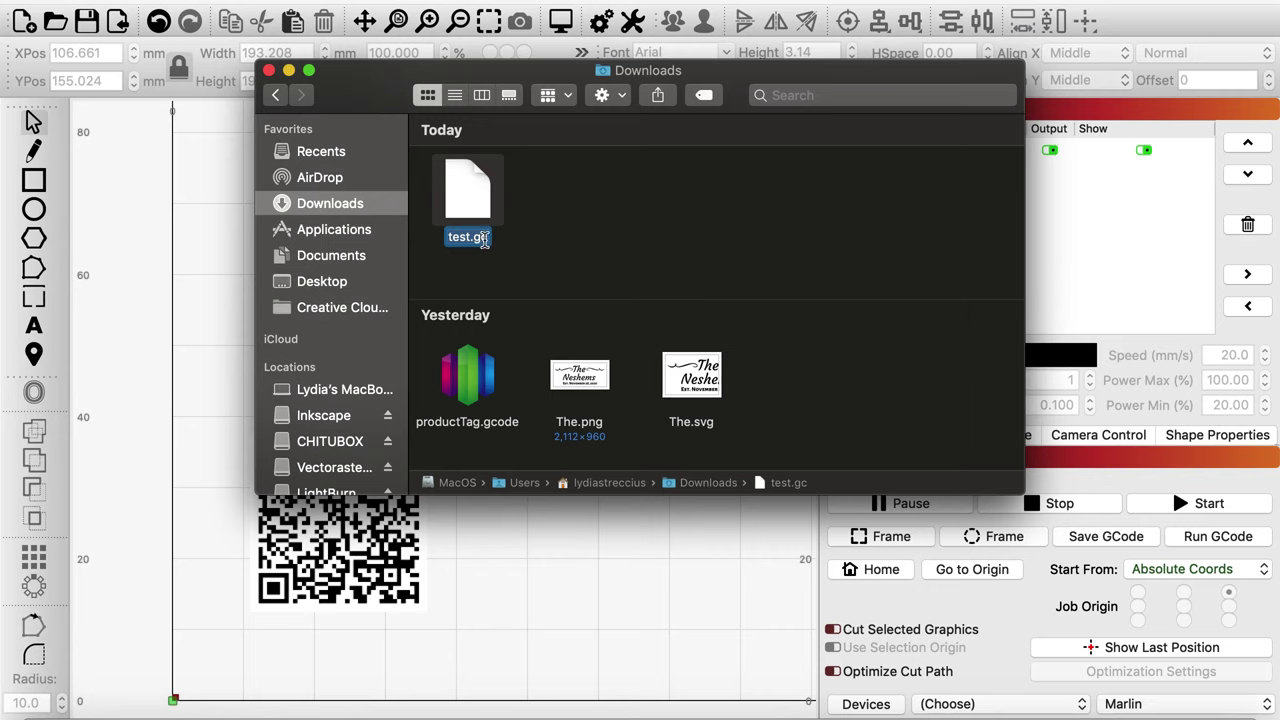
{"action": "left_click", "coordinate": [485, 238]}
{"action": "type", "text": "ode"}
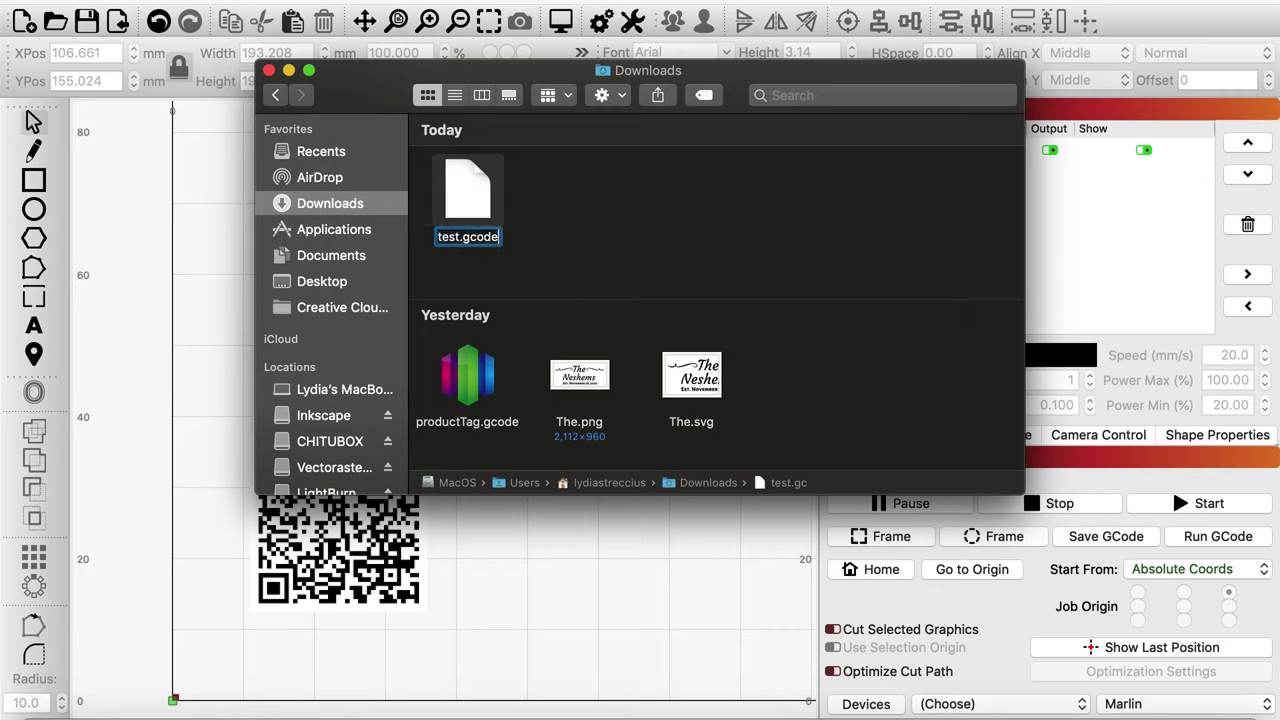
{"action": "key", "text": "Return"}
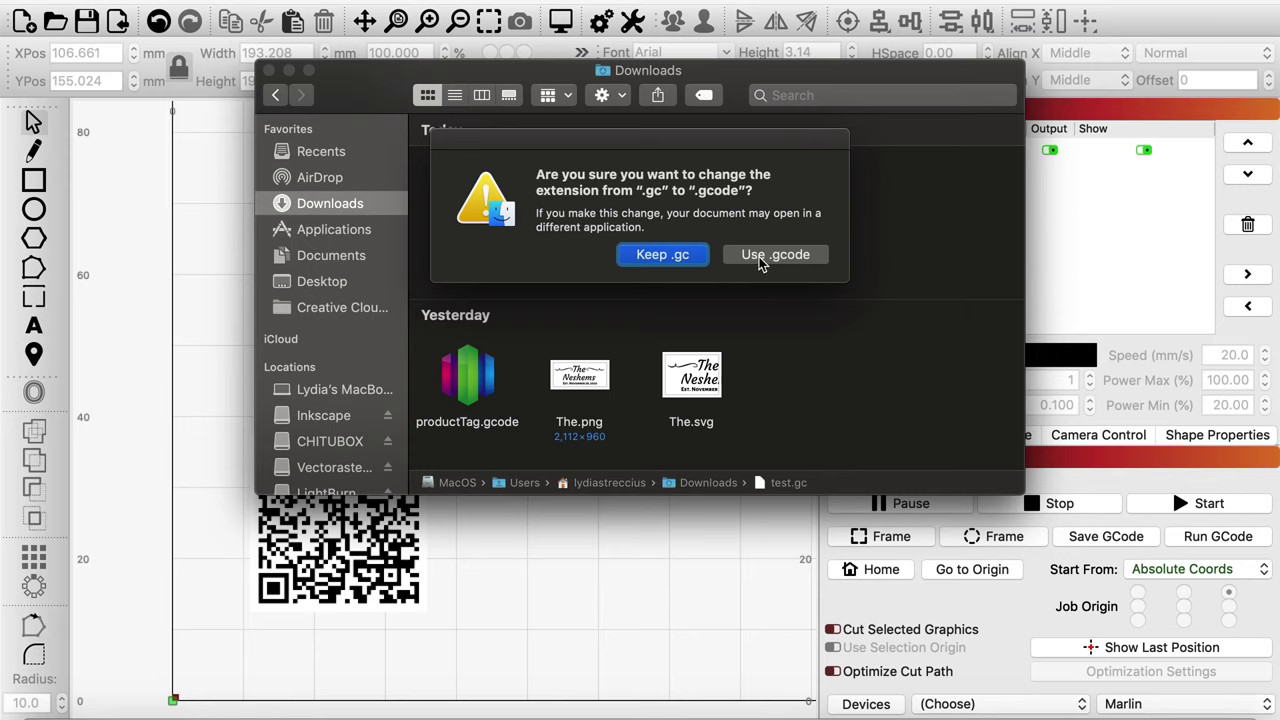
{"action": "left_click", "coordinate": [760, 262]}
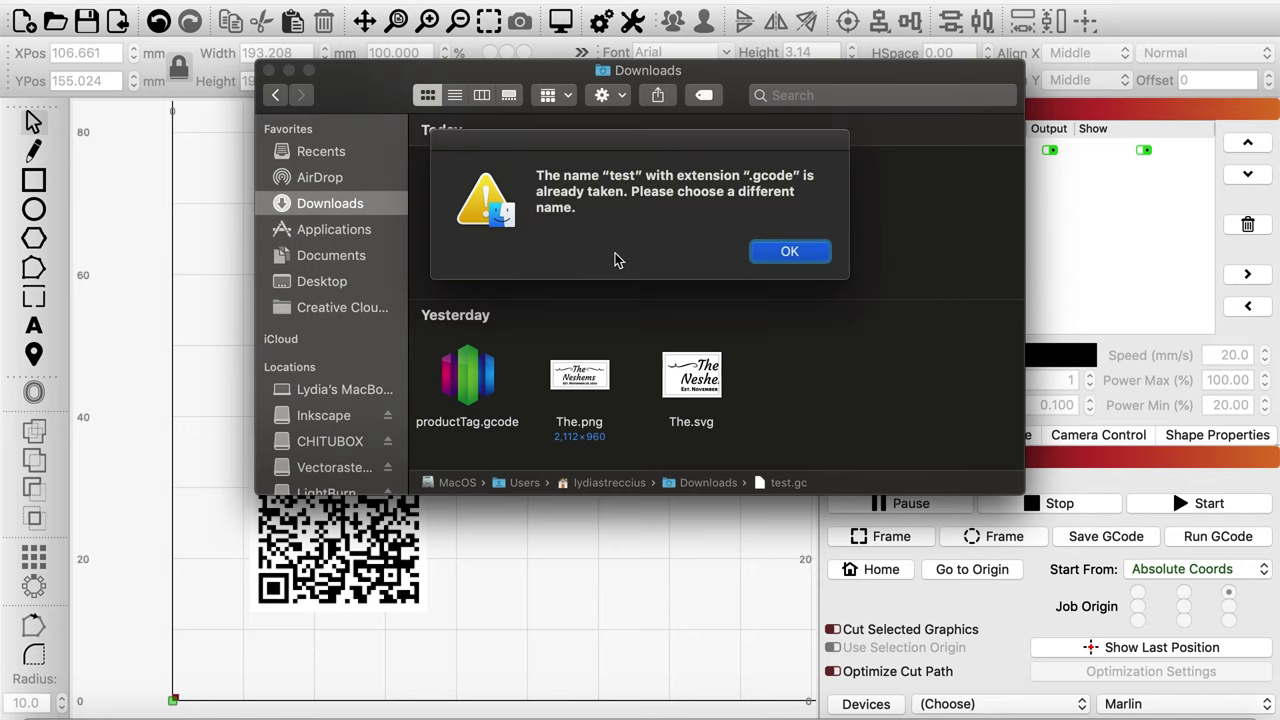
{"action": "left_click", "coordinate": [785, 259]}
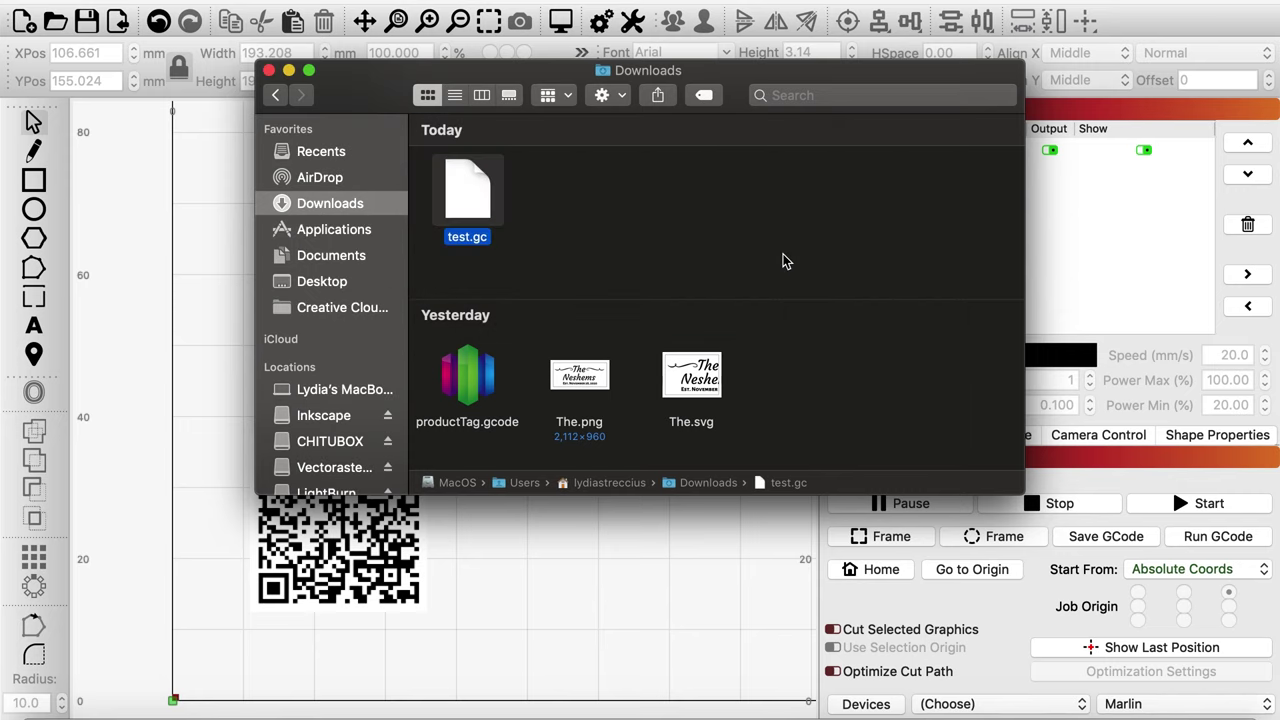
Step: Rename test.gc to test1.gcode, confirming the switch to the .gcode extension
{"action": "right_click", "coordinate": [464, 200]}
{"action": "left_click", "coordinate": [528, 316]}
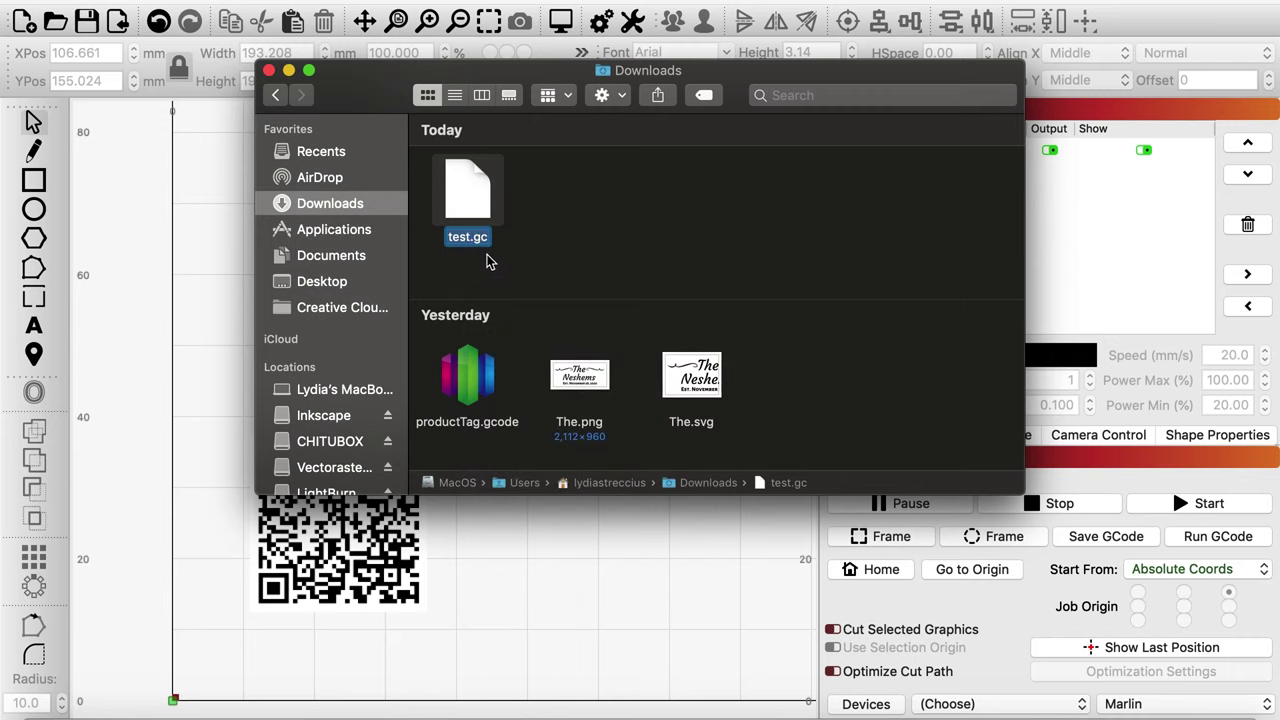
{"action": "key", "text": "Right"}
{"action": "type", "text": "1.gc"}
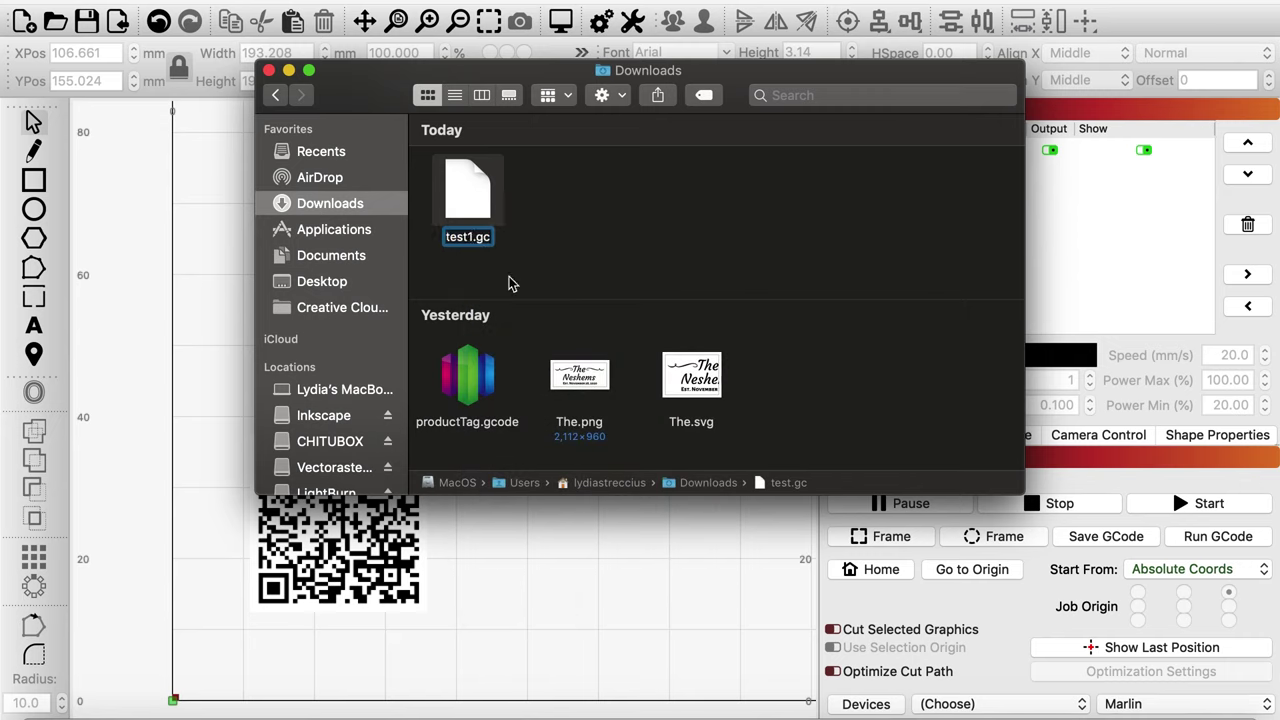
{"action": "type", "text": "ode"}
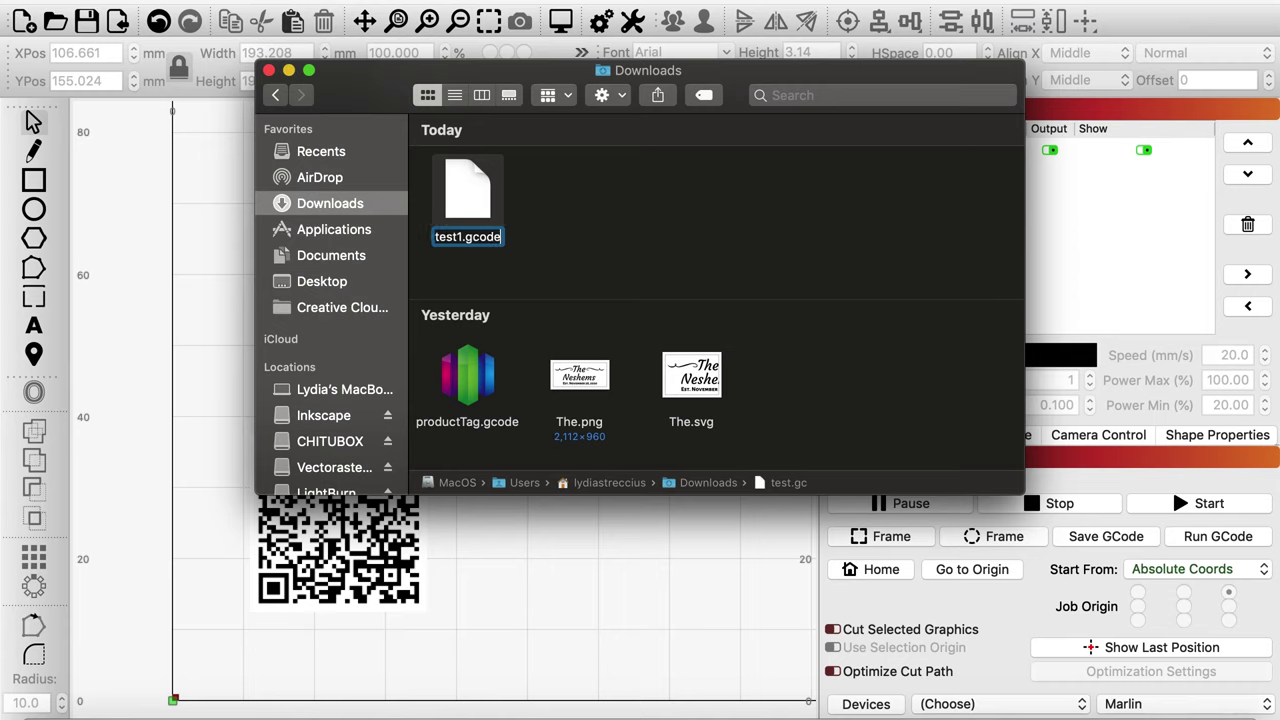
{"action": "key", "text": "Return"}
{"action": "left_click", "coordinate": [742, 262]}
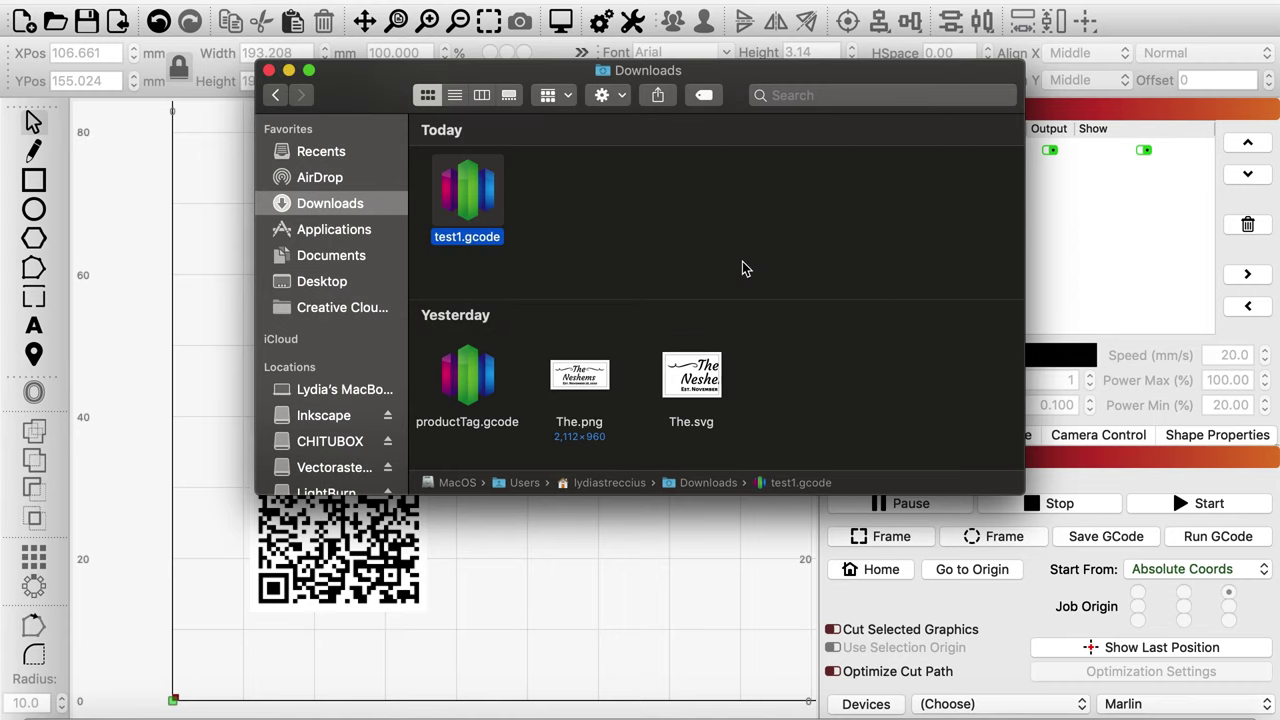
{"action": "left_click", "coordinate": [590, 270]}
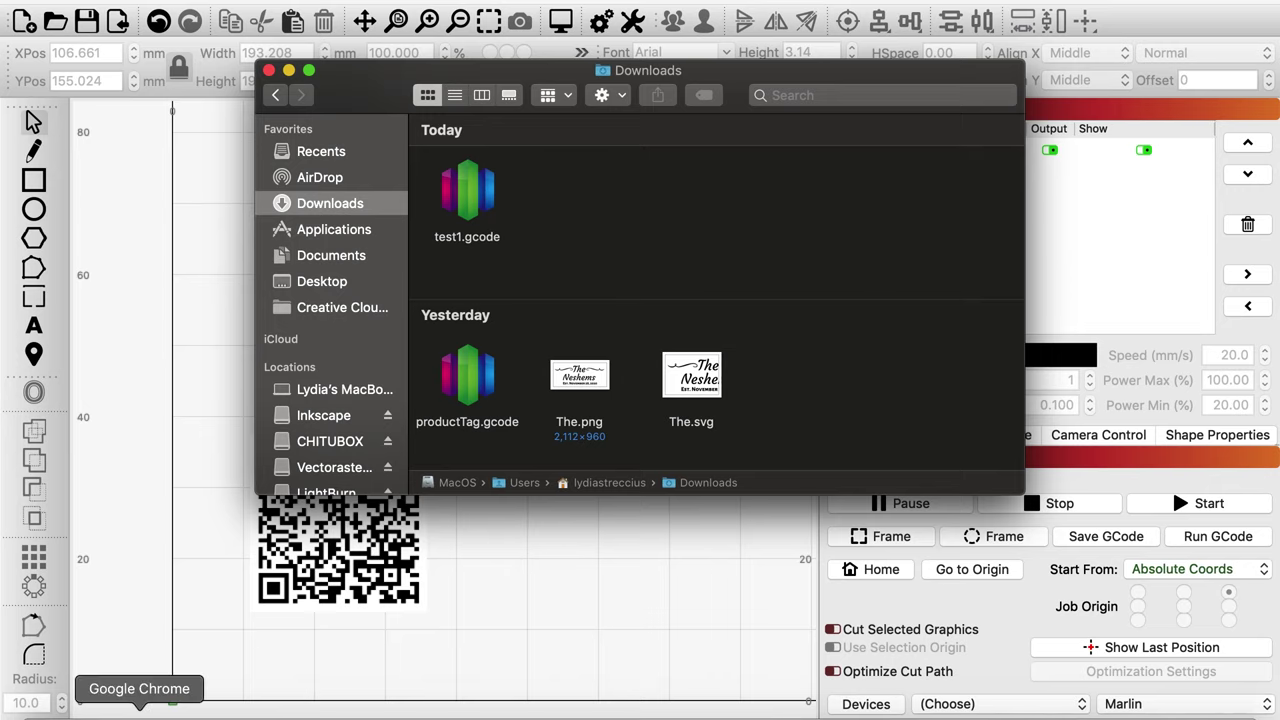
Step: Bring the OctoPrint page forward in Chrome and dismiss the new plugins popup with Later
{"action": "left_click", "coordinate": [140, 716]}
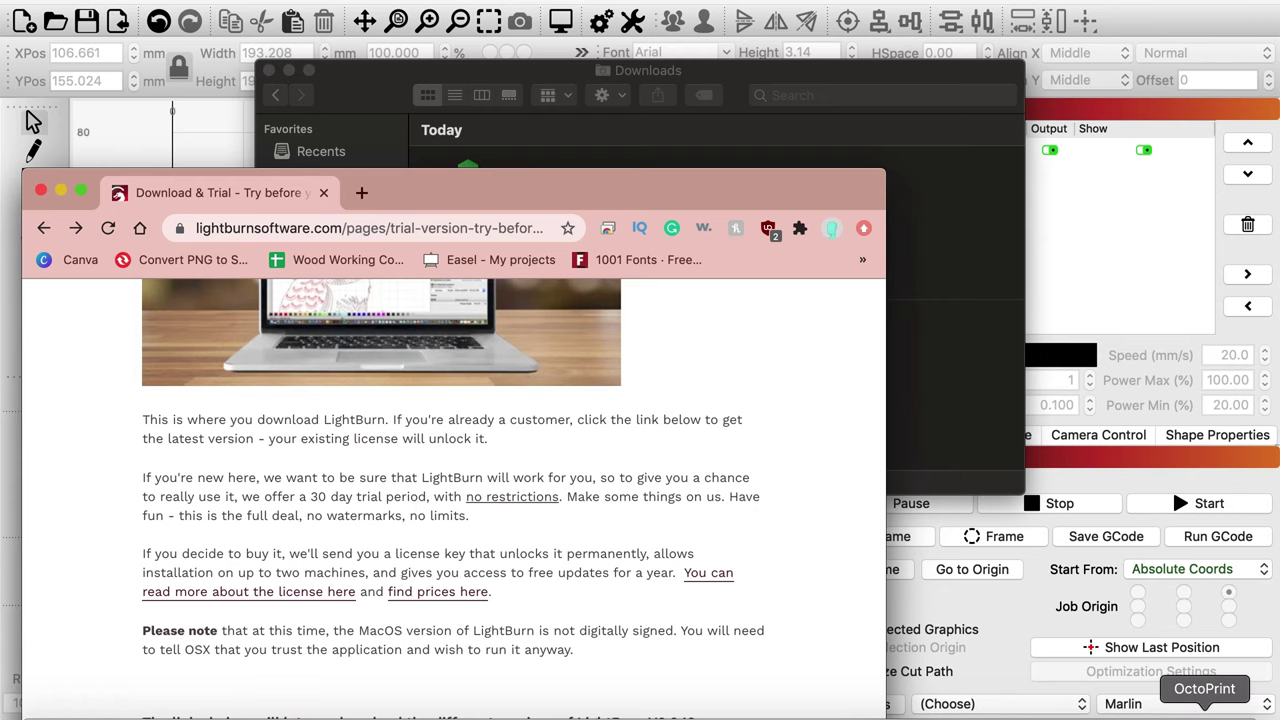
{"action": "left_click", "coordinate": [1172, 706]}
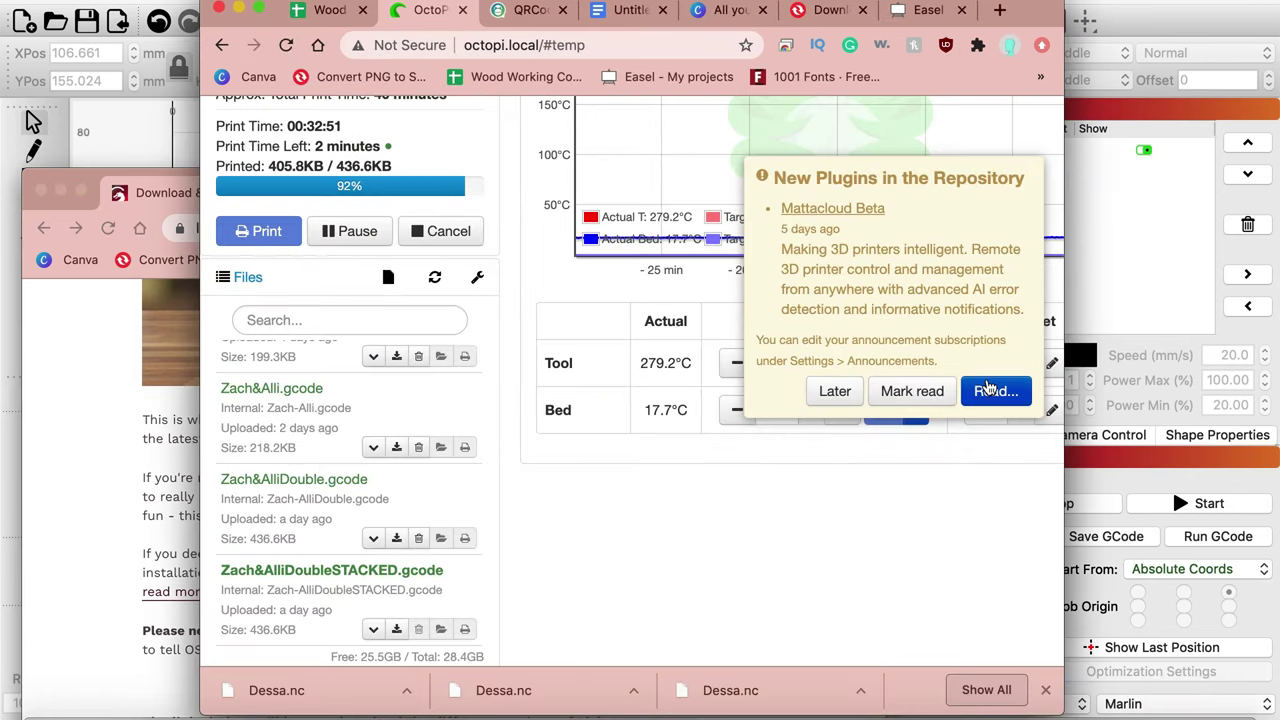
{"action": "left_click", "coordinate": [828, 391]}
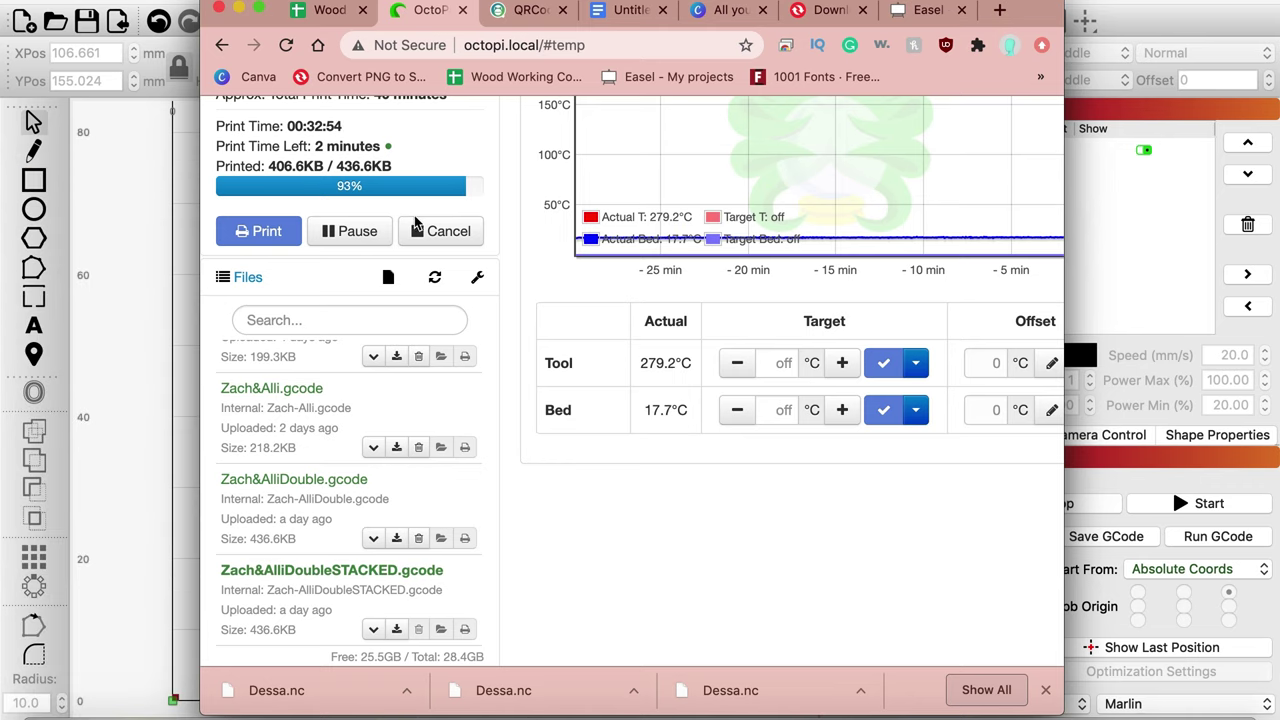
{"action": "scroll", "coordinate": [420, 223], "scroll_direction": "up", "scroll_amount": 5}
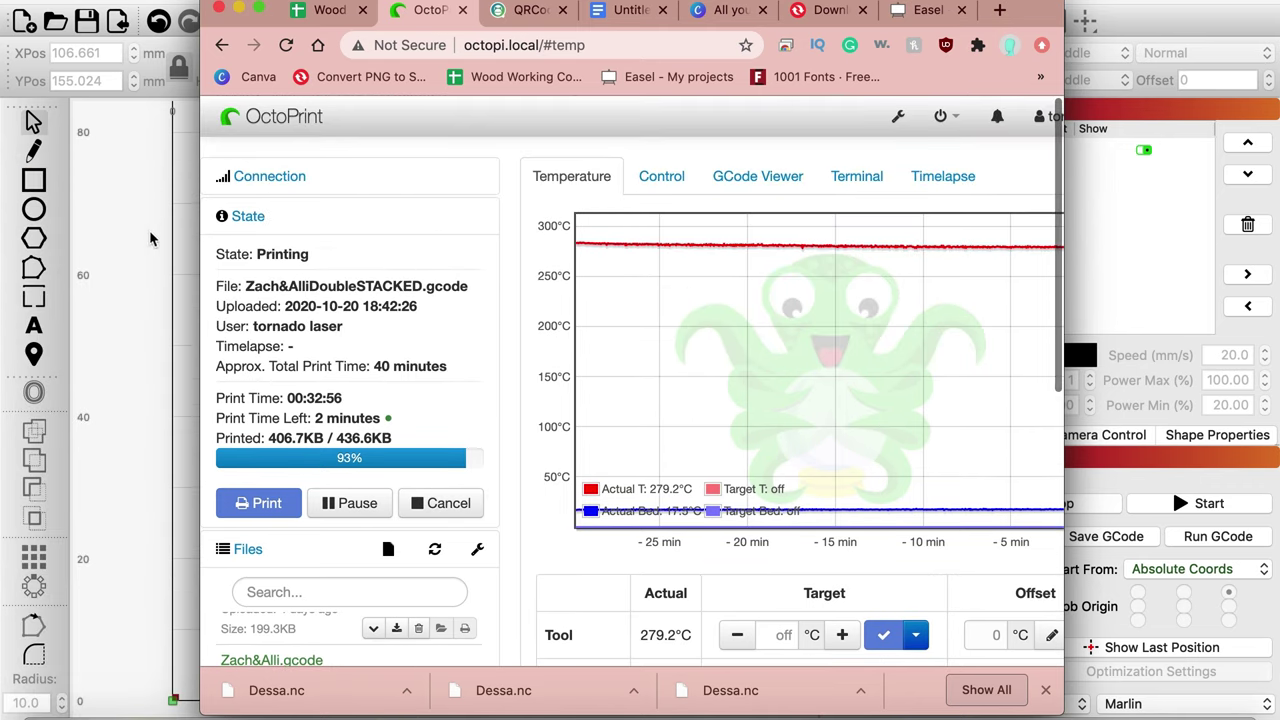
Step: Drag test1.gcode from Downloads onto OctoPrint to upload it, then return to LightBurn
{"action": "left_click", "coordinate": [15, 688]}
{"action": "left_click_drag", "start_coordinate": [467, 195], "coordinate": [380, 580]}
{"action": "scroll", "coordinate": [433, 540], "scroll_direction": "down", "scroll_amount": 5}
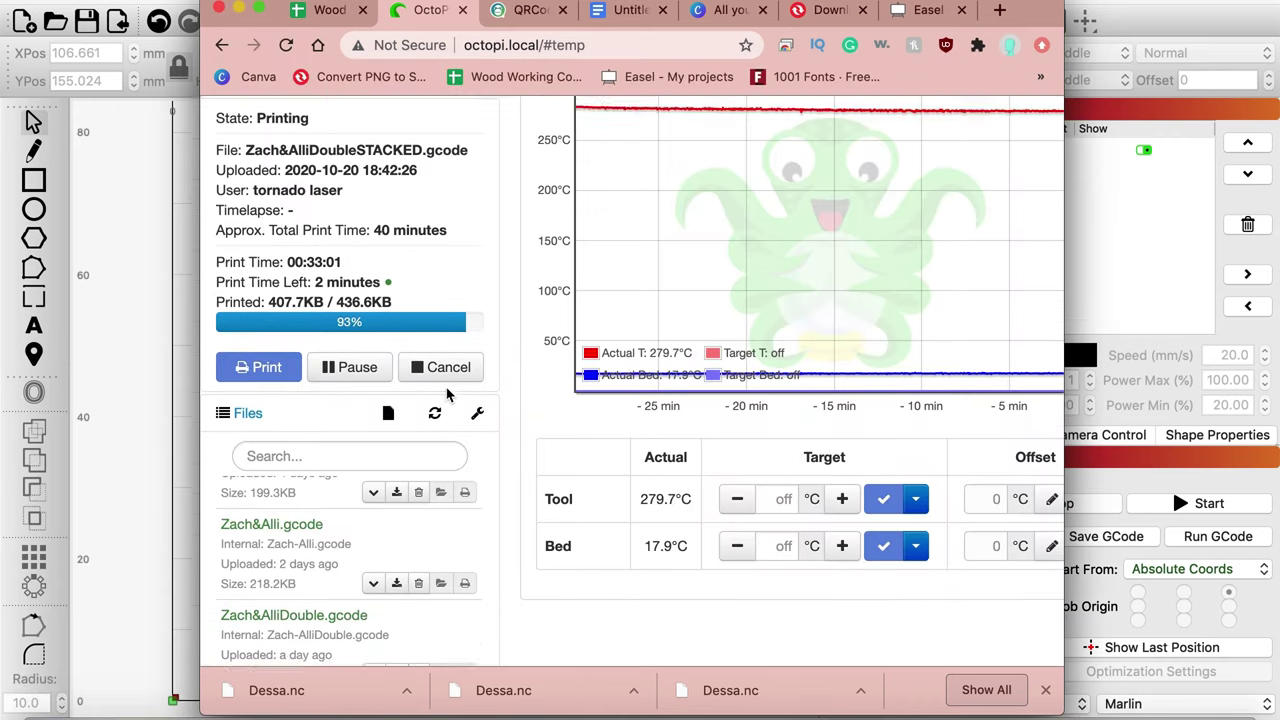
{"action": "scroll", "coordinate": [440, 418], "scroll_direction": "up", "scroll_amount": 3}
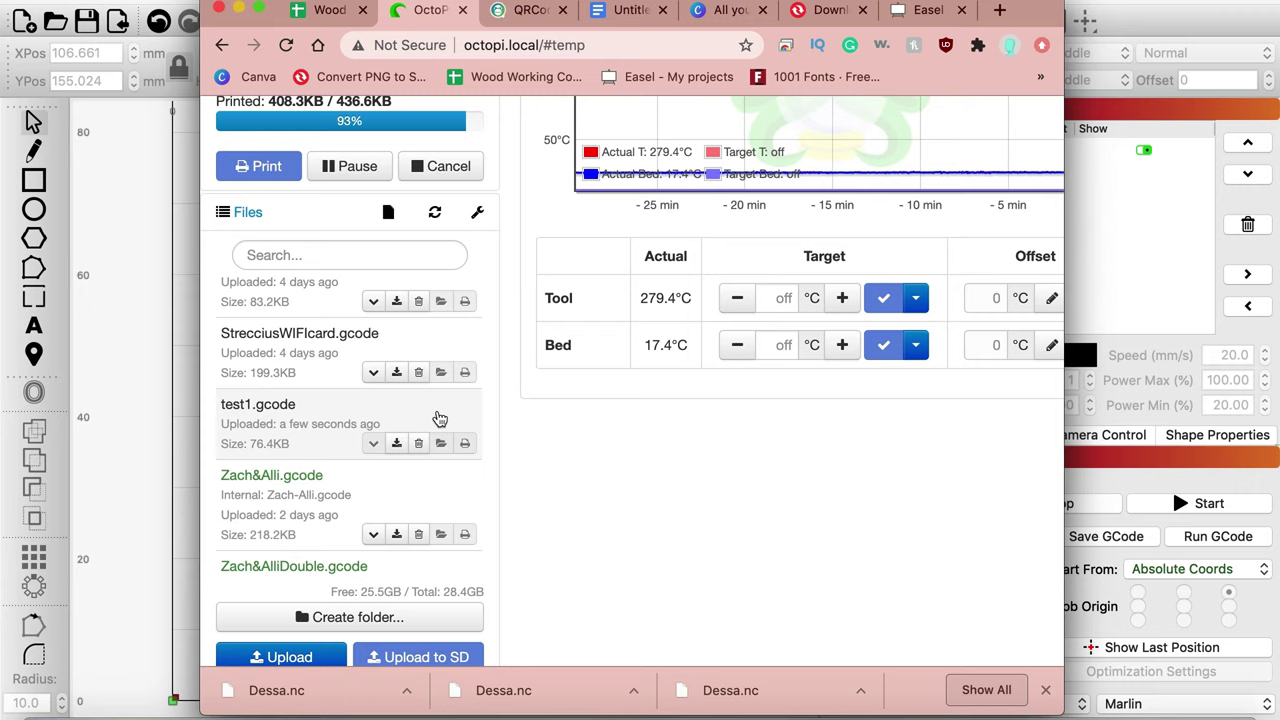
{"action": "key", "text": "super+Tab"}
Step: Set the QR code's reference point to bottom-left with XPos 0 and YPos 0
{"action": "left_click", "coordinate": [395, 527]}
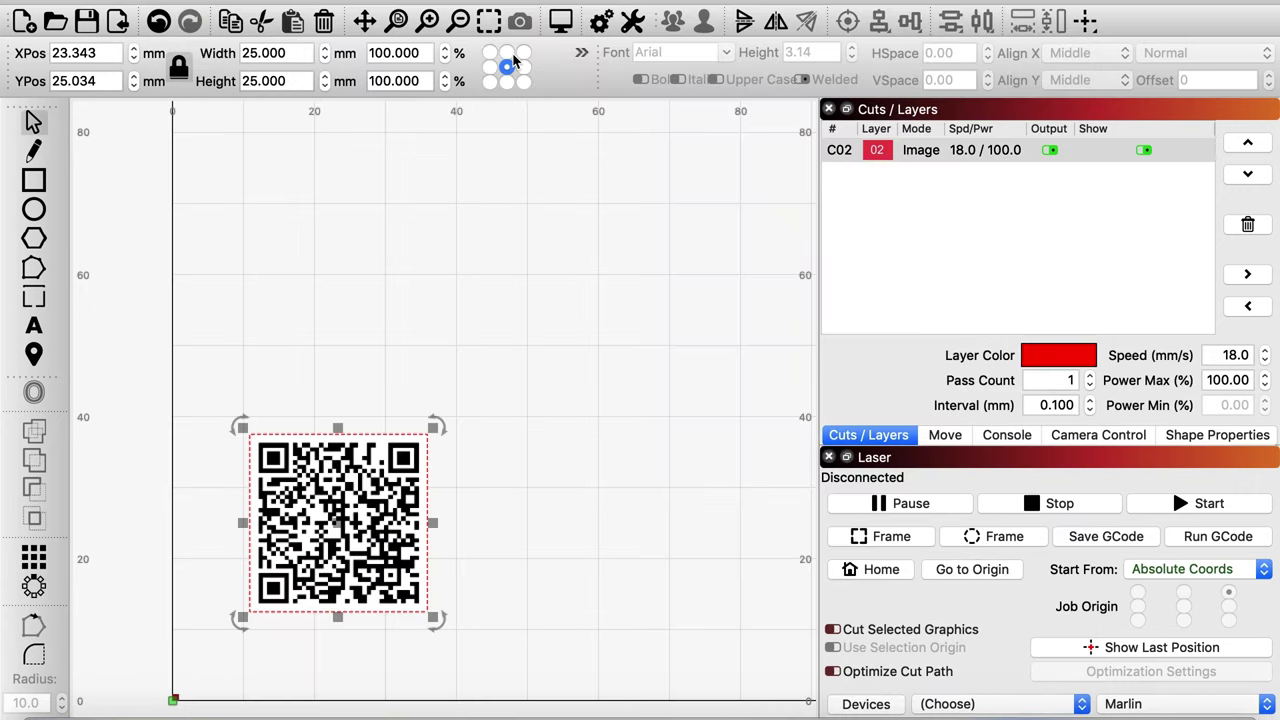
{"action": "left_click", "coordinate": [489, 81]}
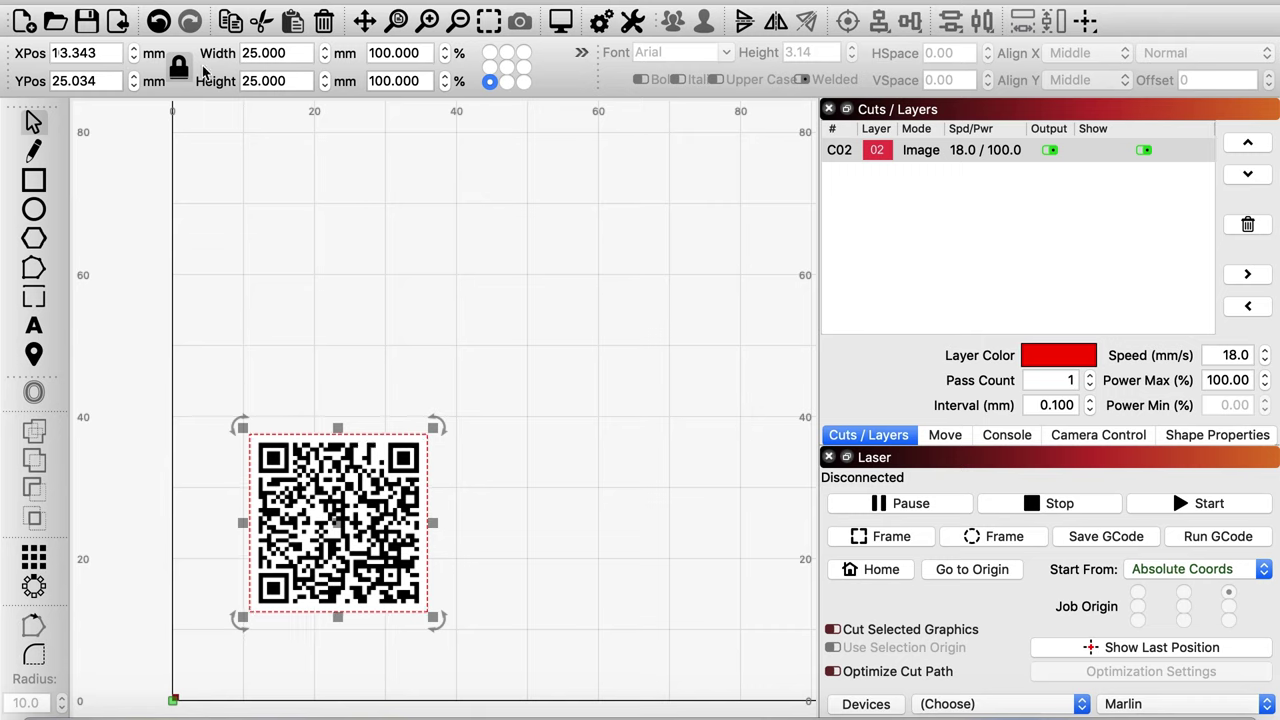
{"action": "left_click_drag", "start_coordinate": [108, 55], "coordinate": [4, 54]}
{"action": "type", "text": "0"}
{"action": "key", "text": "Return"}
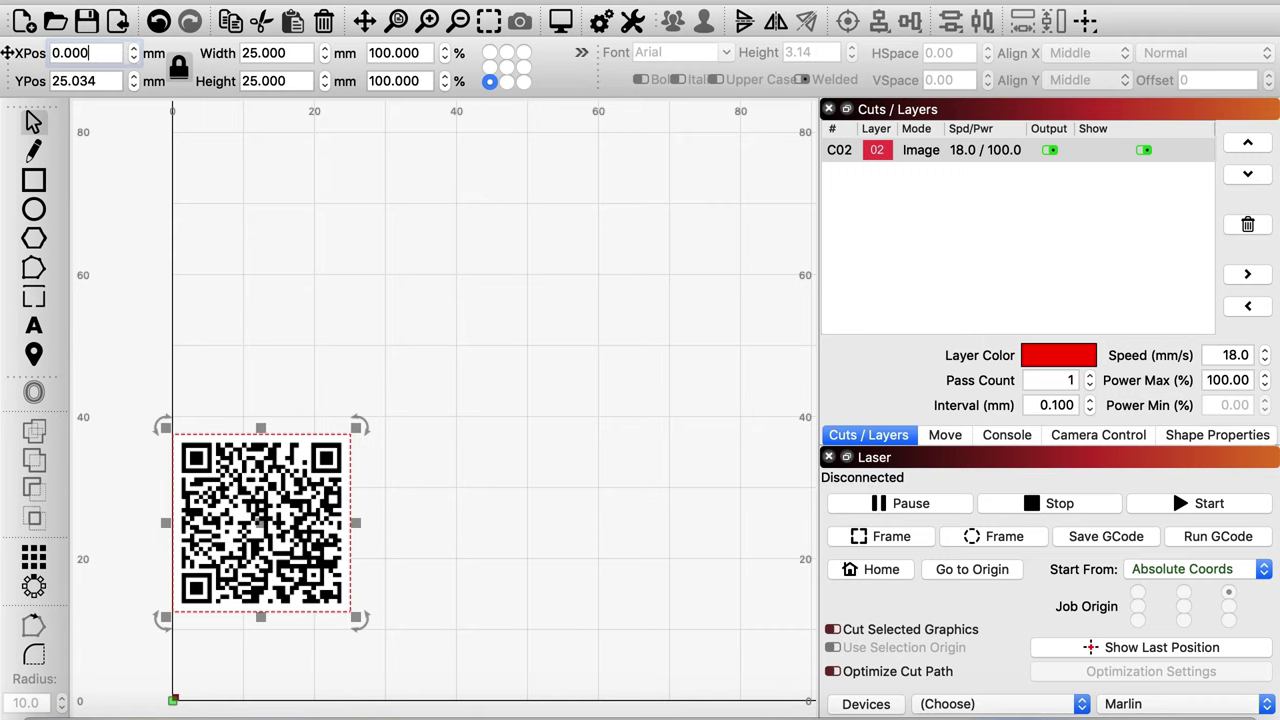
{"action": "left_click_drag", "start_coordinate": [115, 78], "coordinate": [20, 80]}
{"action": "type", "text": "0"}
{"action": "key", "text": "Return"}
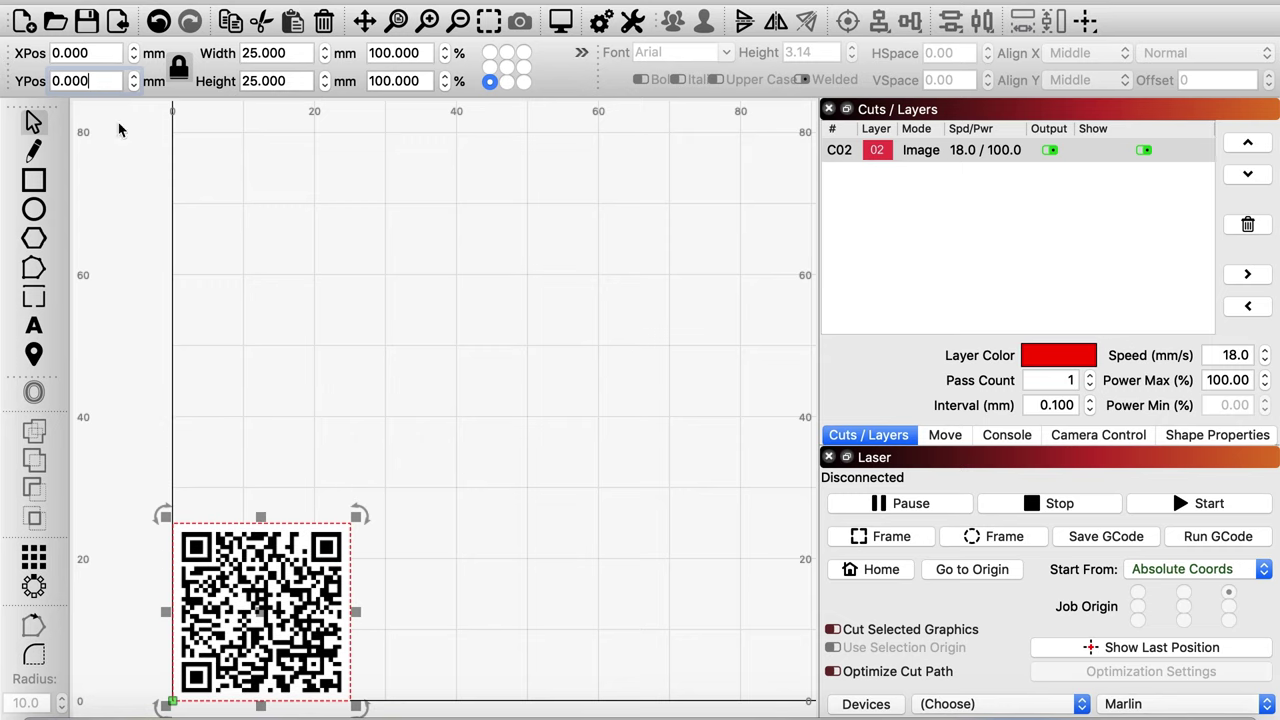
{"action": "left_click", "coordinate": [481, 289]}
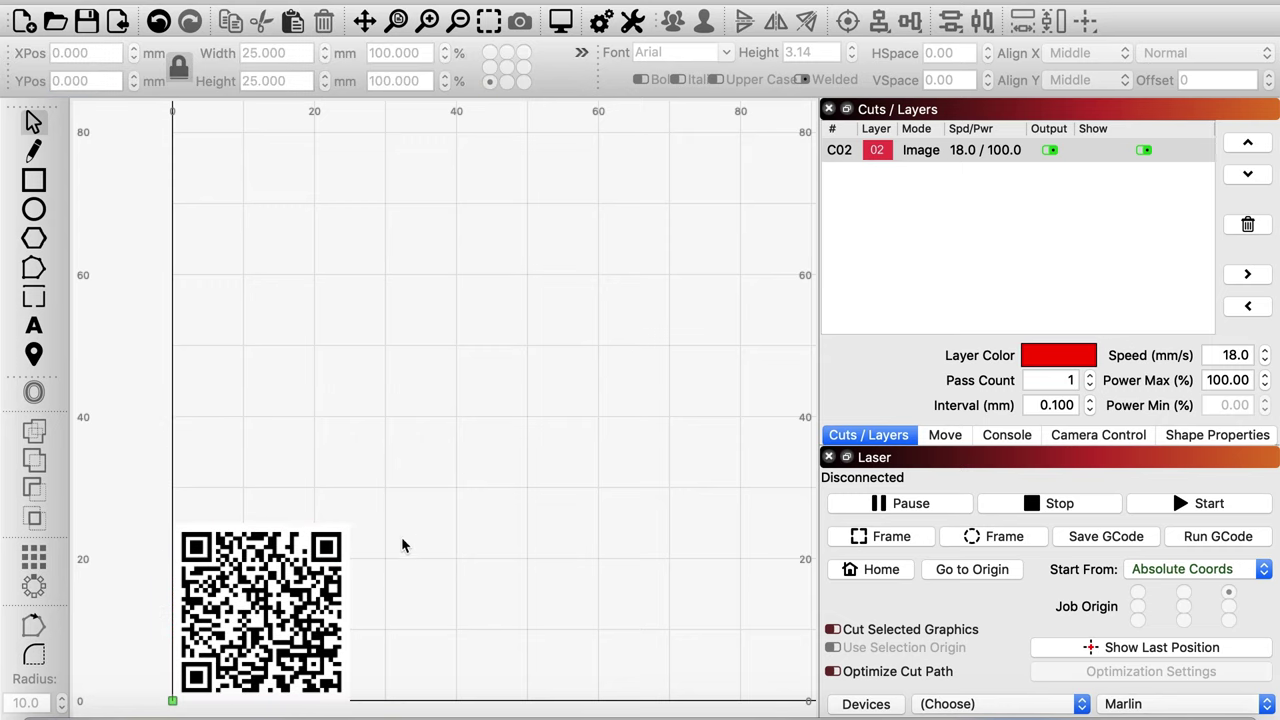